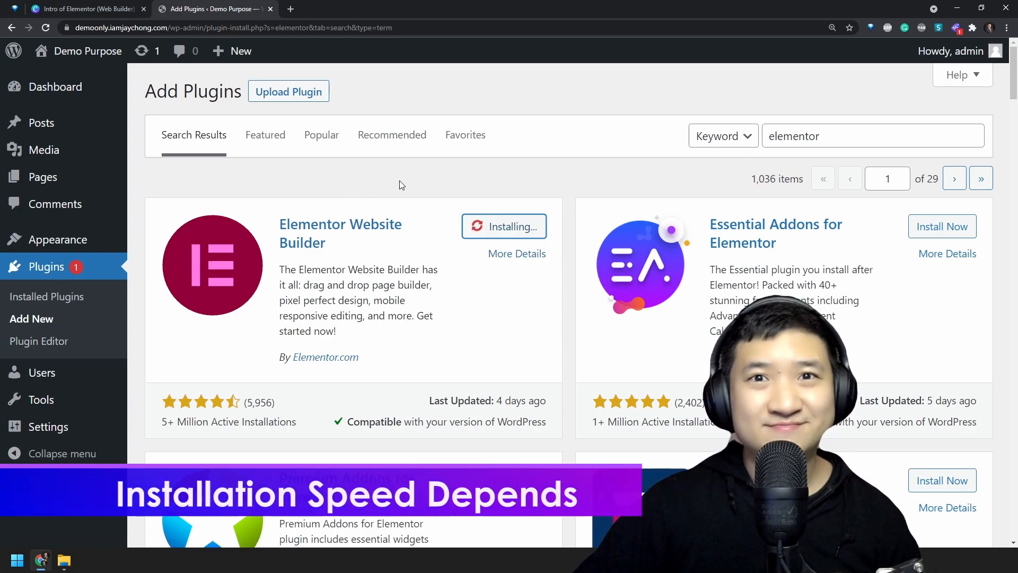
Activate the installed Elementor Website Builder plugin
{"action": "scroll", "coordinate": [629, 180], "scroll_direction": "down", "scroll_amount": 10}
{"action": "scroll", "coordinate": [628, 176], "scroll_direction": "up", "scroll_amount": 10}
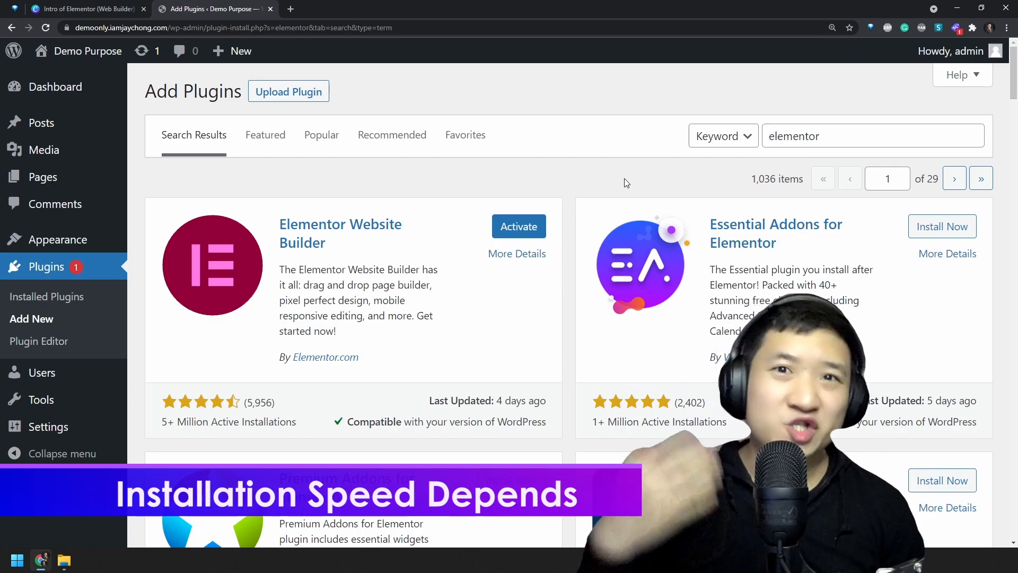
{"action": "left_click", "coordinate": [499, 226]}
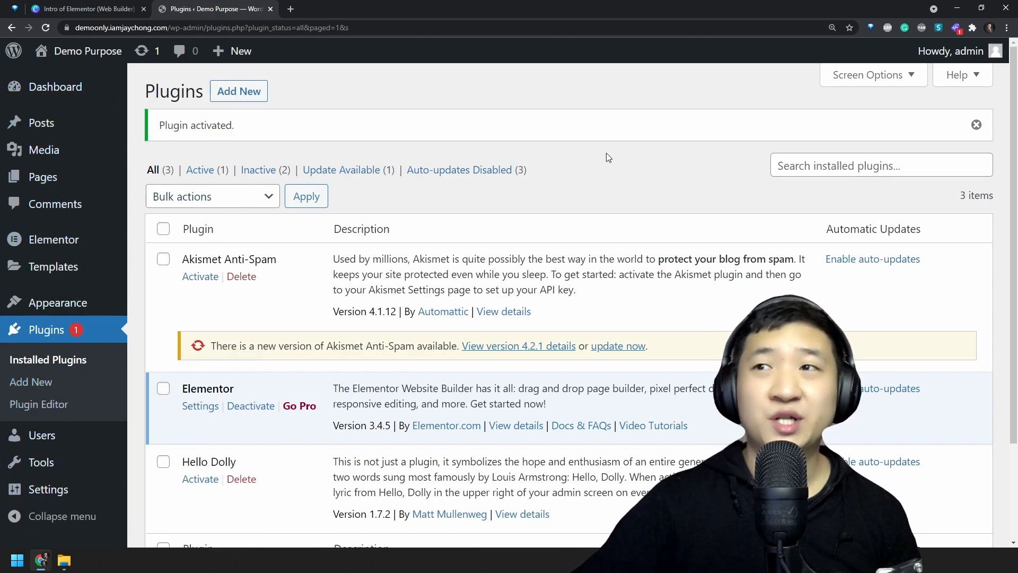
Bulk-delete the inactive Akismet Anti-Spam and Hello Dolly plugins and dismiss the activation notice
{"action": "left_click", "coordinate": [163, 259]}
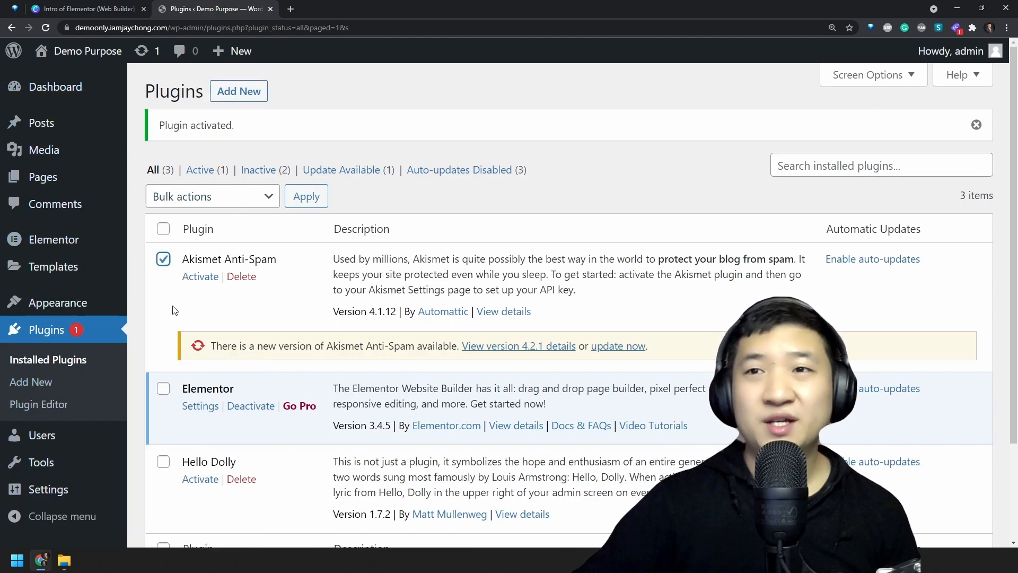
{"action": "left_click", "coordinate": [163, 463]}
{"action": "left_click", "coordinate": [239, 197]}
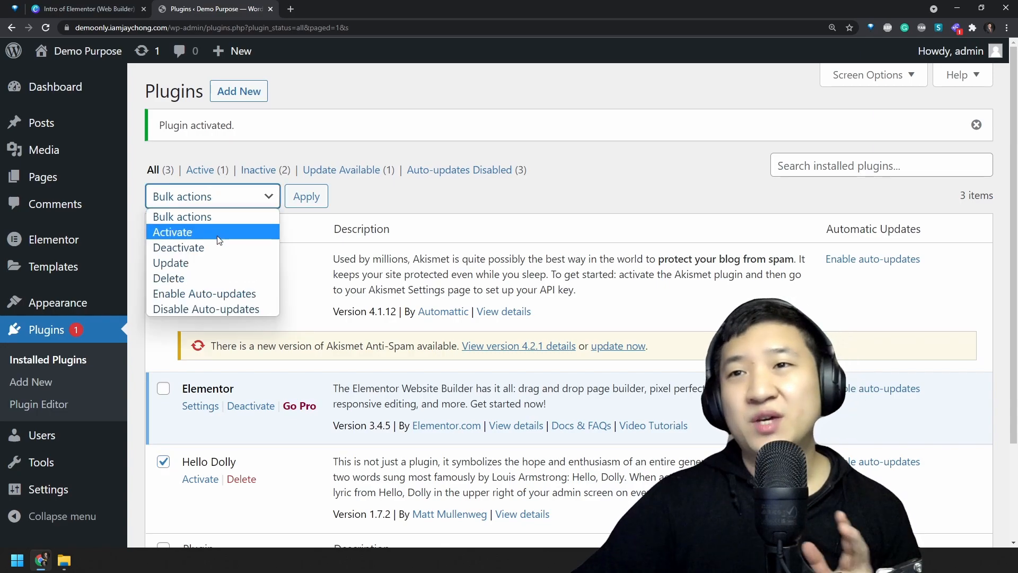
{"action": "left_click", "coordinate": [208, 279]}
{"action": "left_click", "coordinate": [306, 196]}
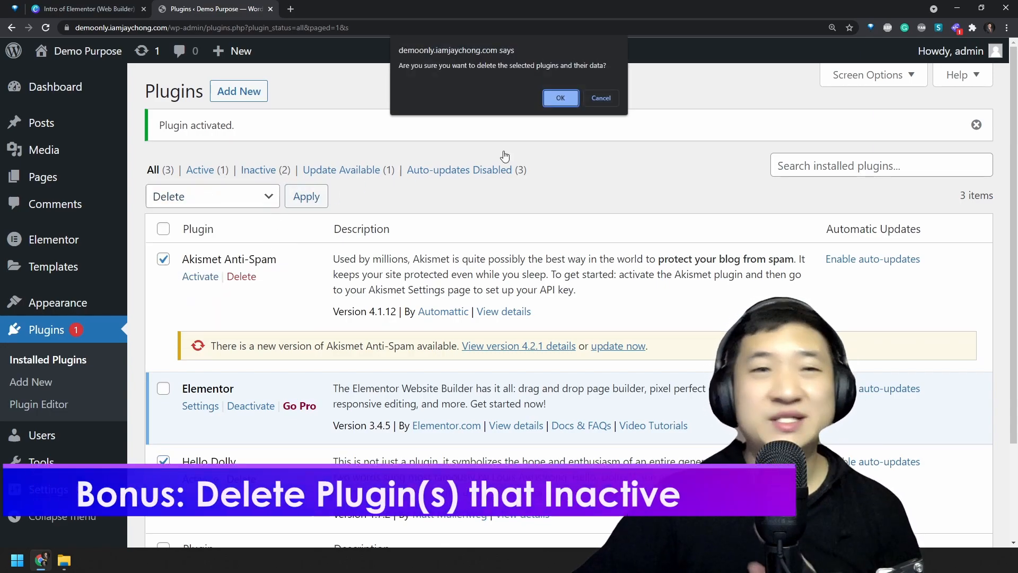
{"action": "left_click", "coordinate": [557, 100]}
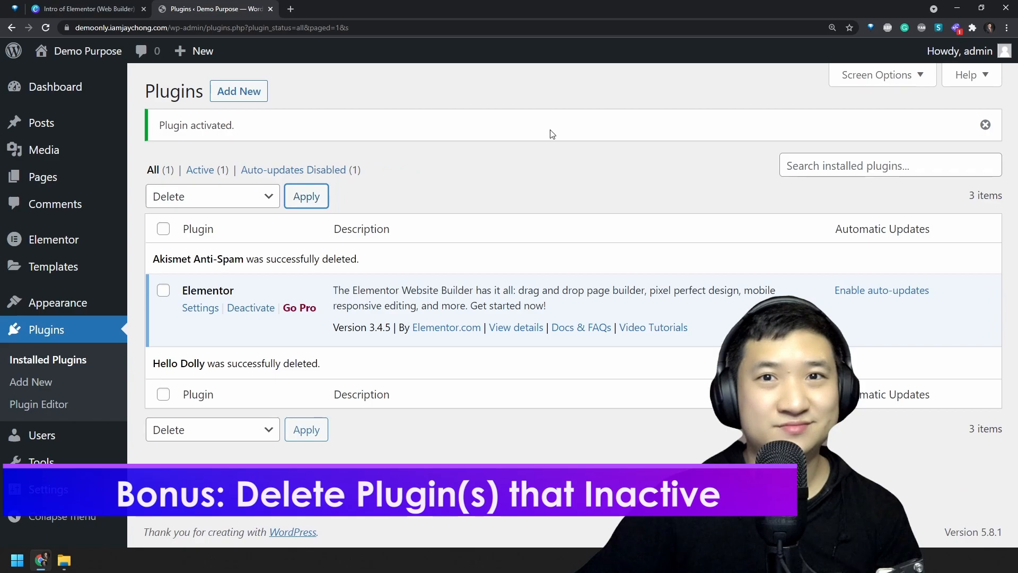
{"action": "left_click", "coordinate": [985, 124]}
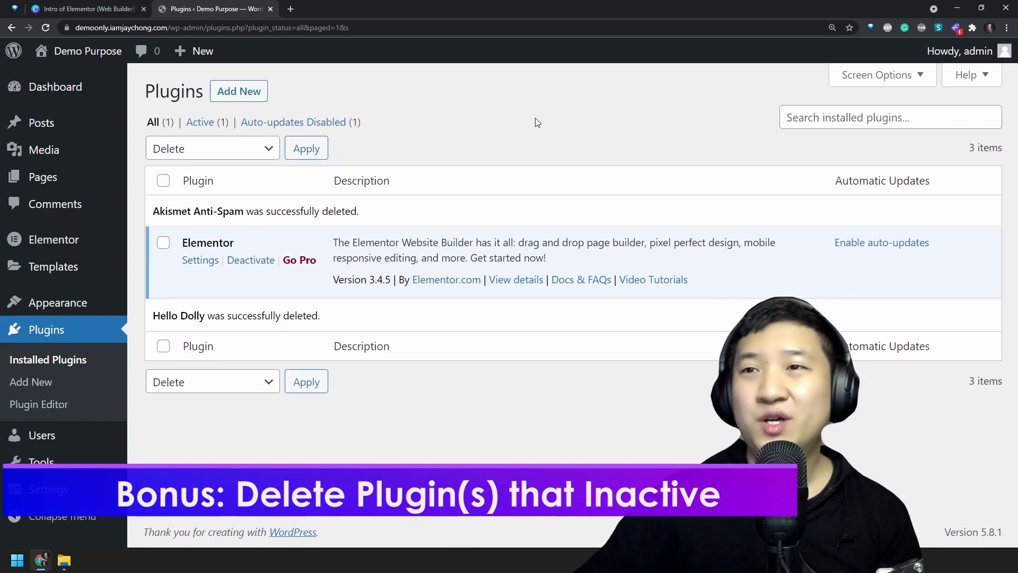
Start a new WordPress page and dismiss the block editor's welcome guide
{"action": "left_click", "coordinate": [102, 179]}
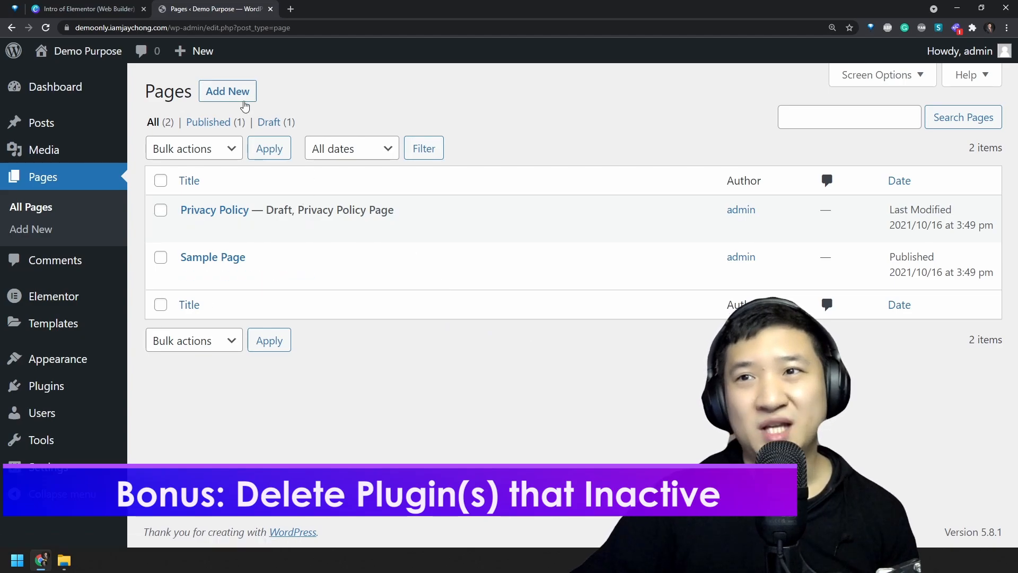
{"action": "left_click", "coordinate": [222, 95]}
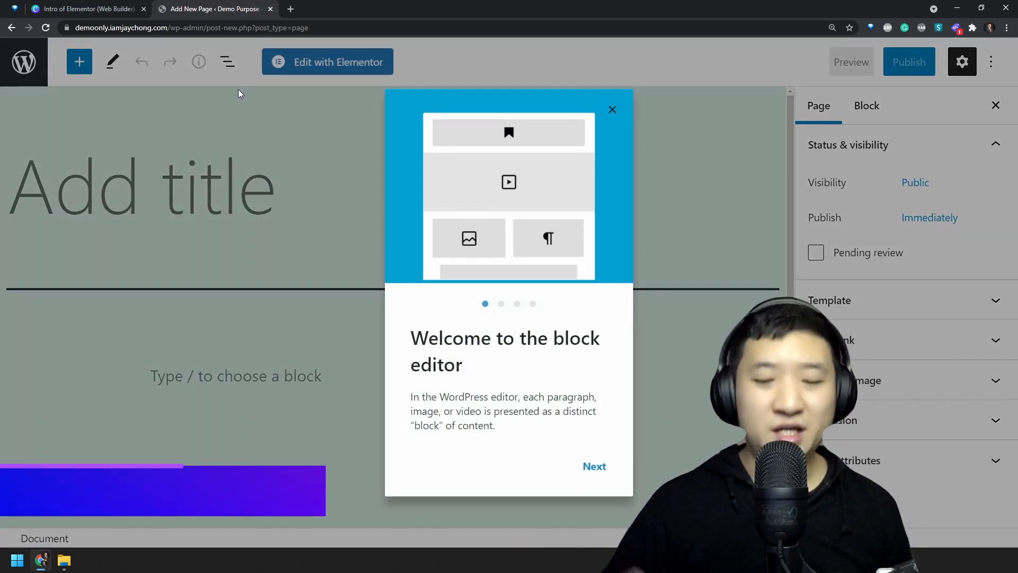
{"action": "key", "text": "ctrl+plus"}
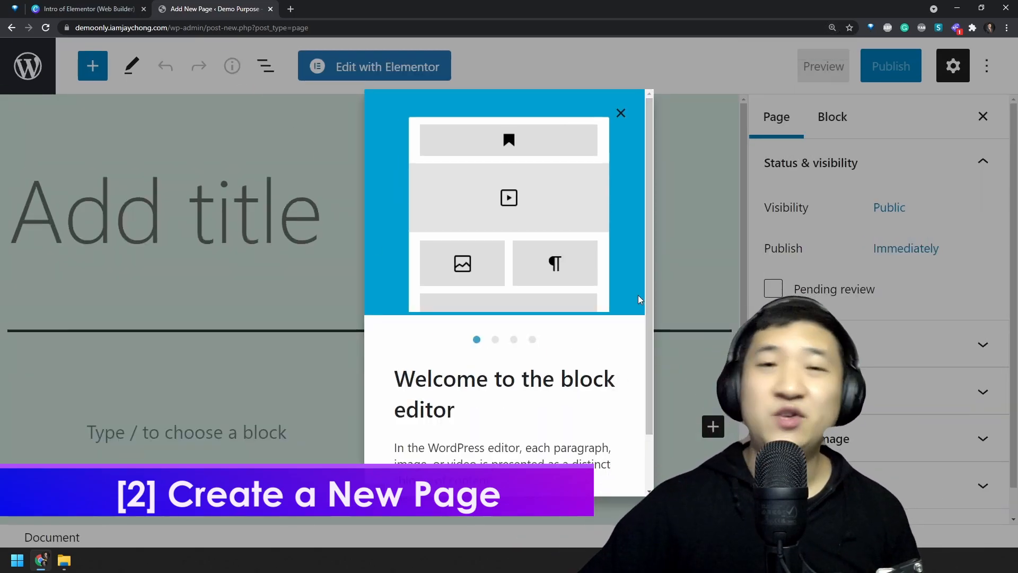
{"action": "key", "text": "ctrl+minus"}
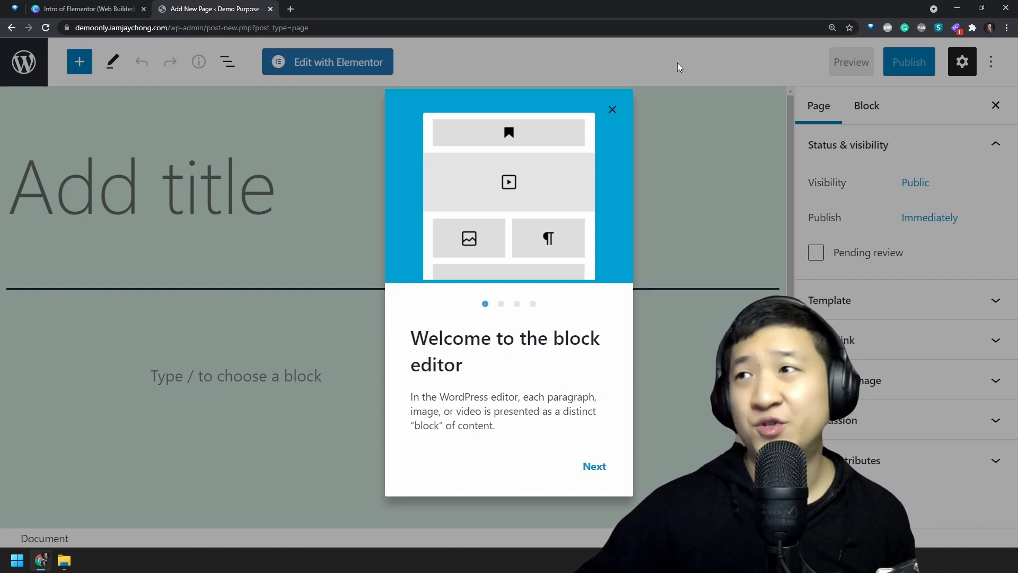
{"action": "left_click", "coordinate": [613, 110]}
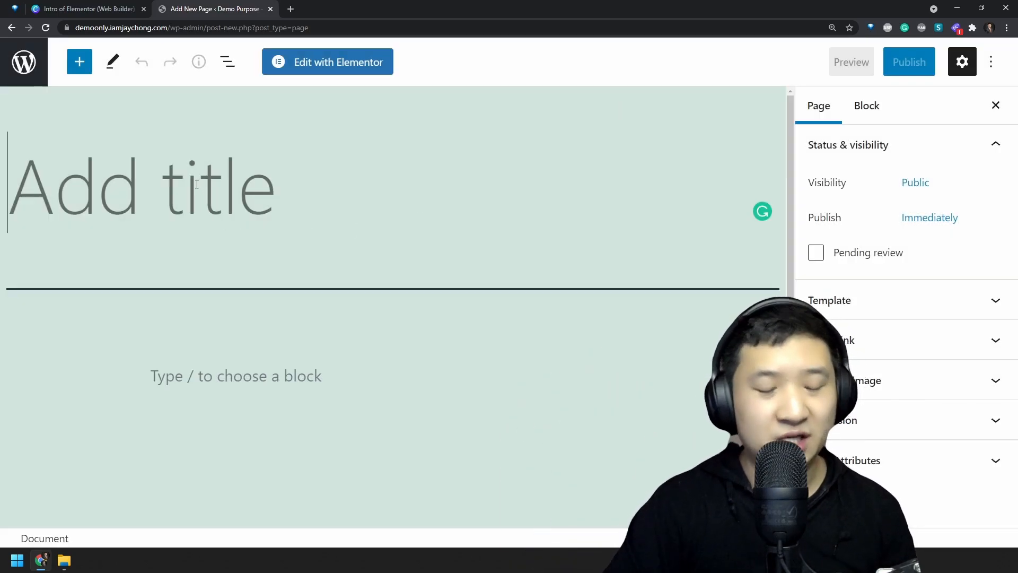
Title the page "New Book Launching" and publish it
{"action": "type", "text": "New Book"}
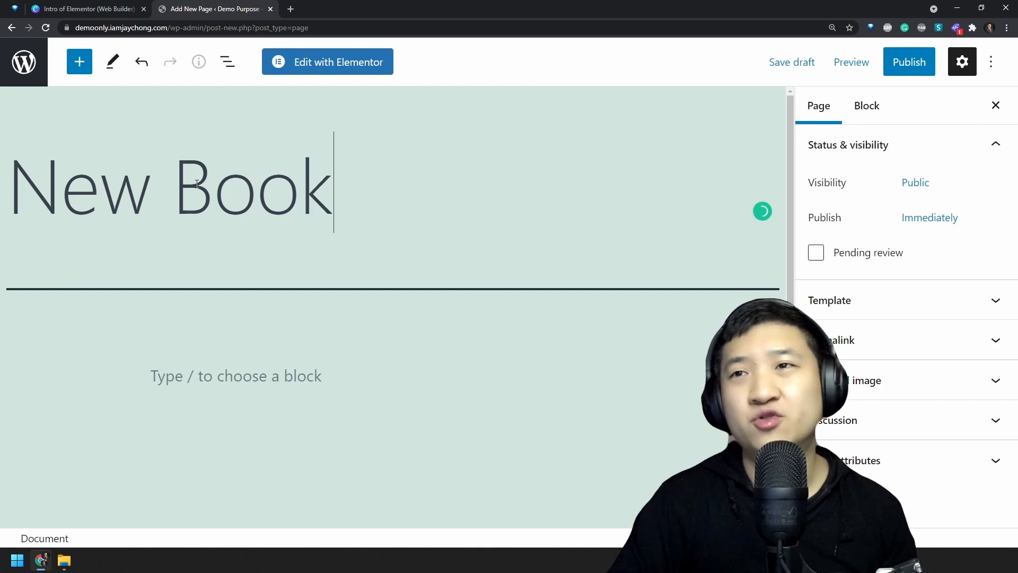
{"action": "type", "text": " Launching"}
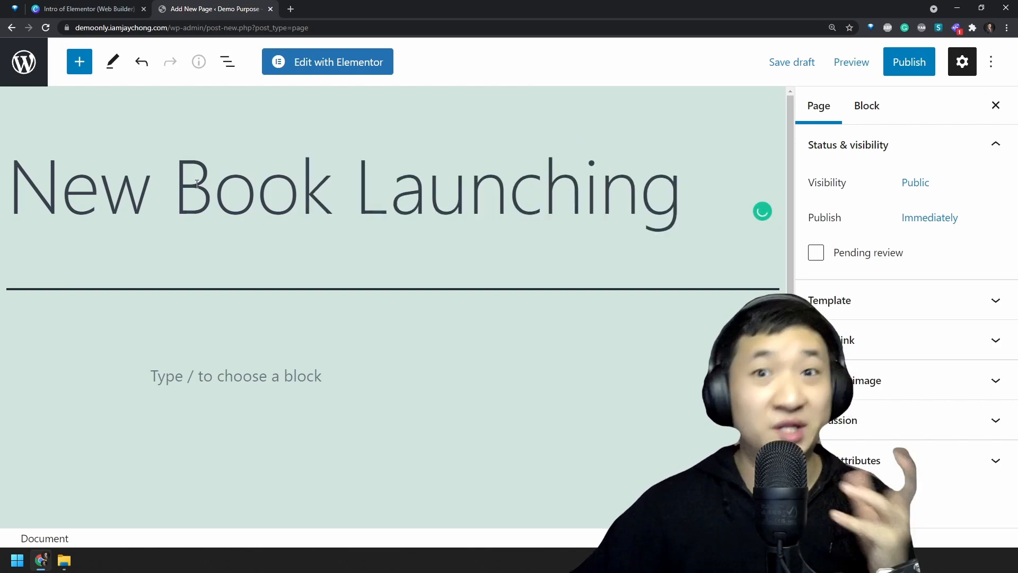
{"action": "left_click", "coordinate": [909, 62]}
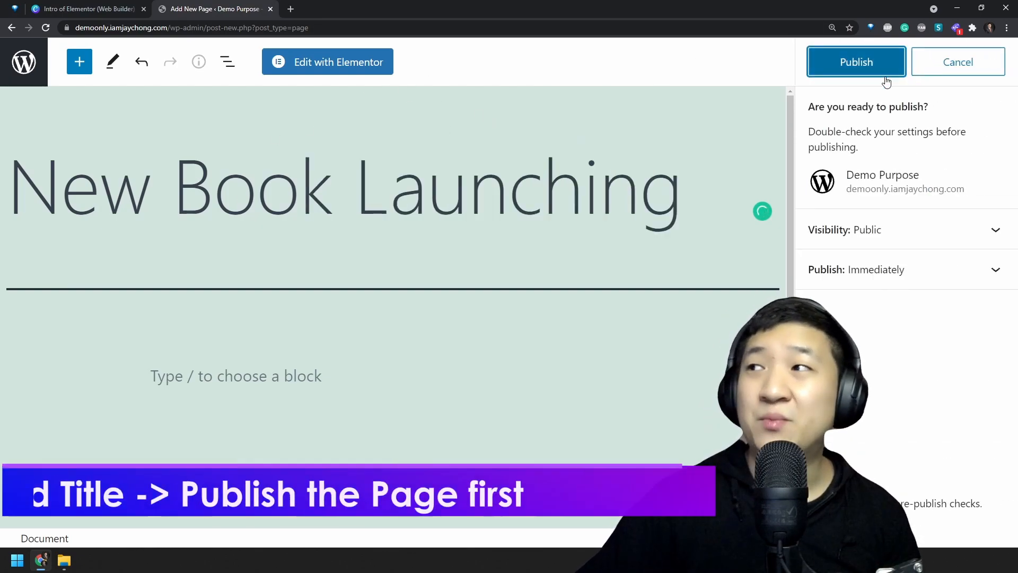
{"action": "left_click", "coordinate": [856, 62]}
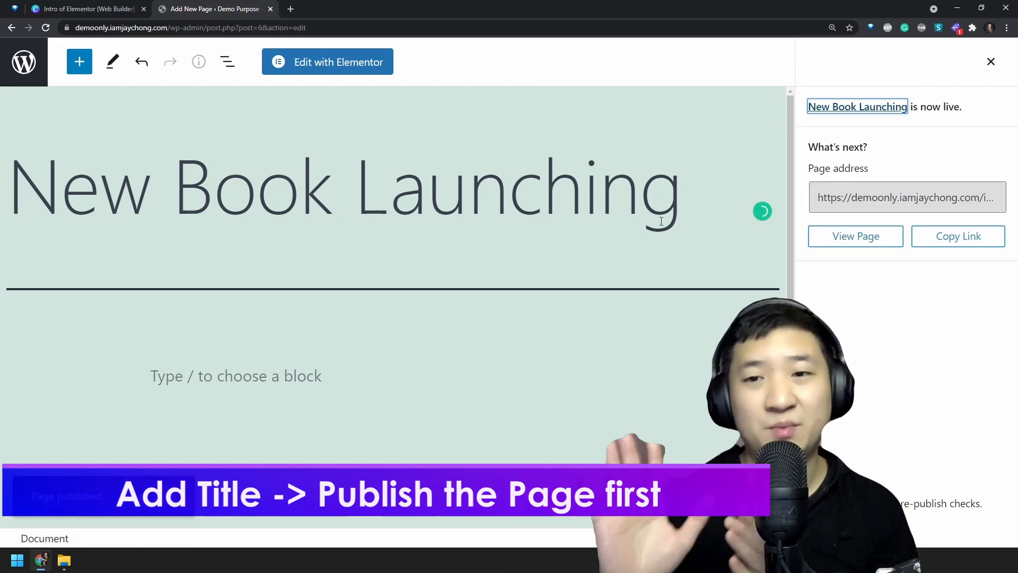
Open the page for editing in Elementor and add a Video widget to the empty drop area below the page title
{"action": "left_click", "coordinate": [343, 71]}
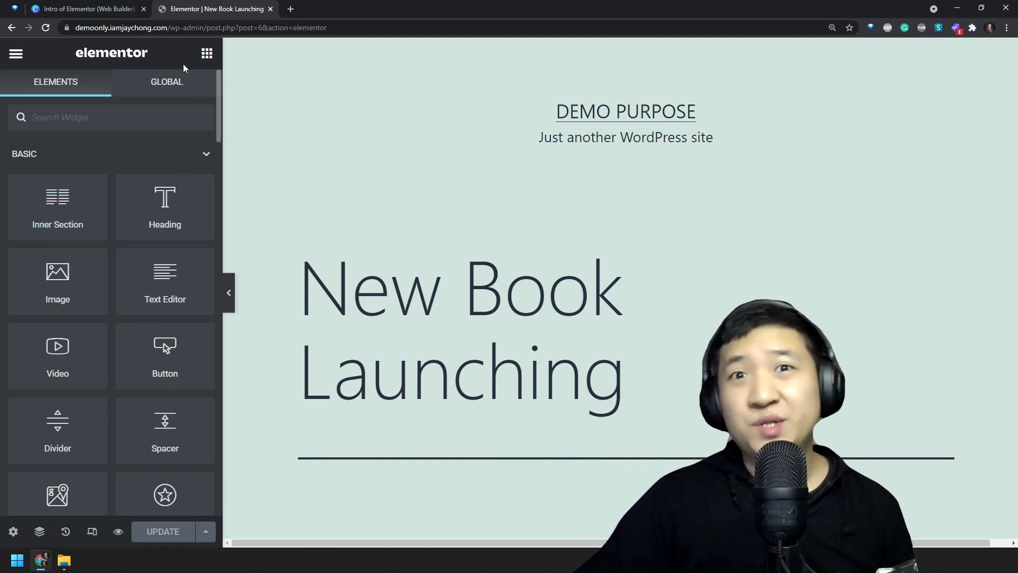
{"action": "scroll", "coordinate": [149, 274], "scroll_direction": "down", "scroll_amount": 5}
{"action": "scroll", "coordinate": [149, 273], "scroll_direction": "up", "scroll_amount": 5}
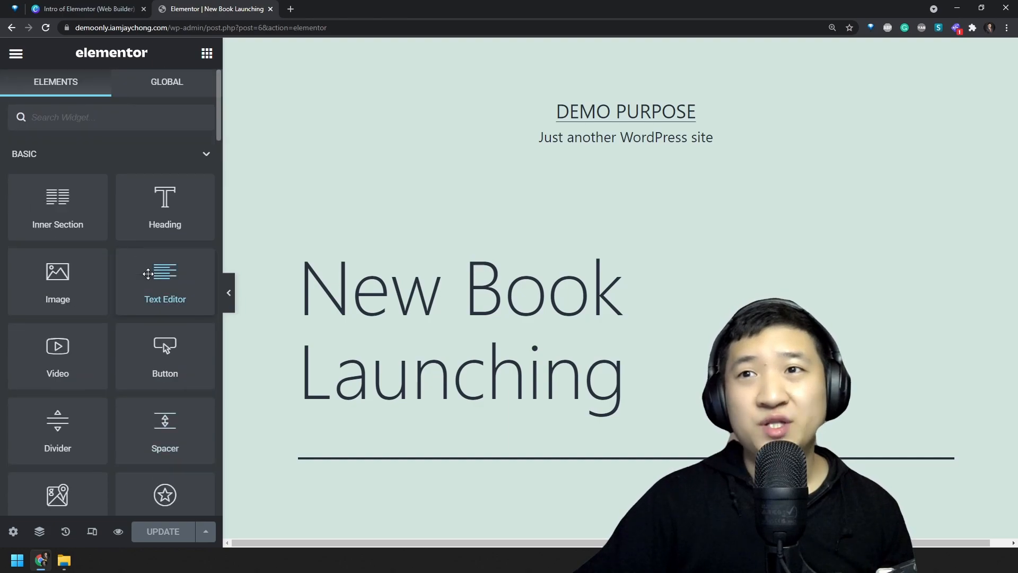
{"action": "mouse_move", "coordinate": [156, 207]}
{"action": "left_mouse_down"}
{"action": "mouse_move", "coordinate": [557, 305]}
{"action": "mouse_move", "coordinate": [601, 467]}
{"action": "mouse_move", "coordinate": [237, 200]}
{"action": "mouse_move", "coordinate": [159, 205]}
{"action": "left_mouse_up"}
{"action": "scroll", "coordinate": [557, 284], "scroll_direction": "down", "scroll_amount": 6}
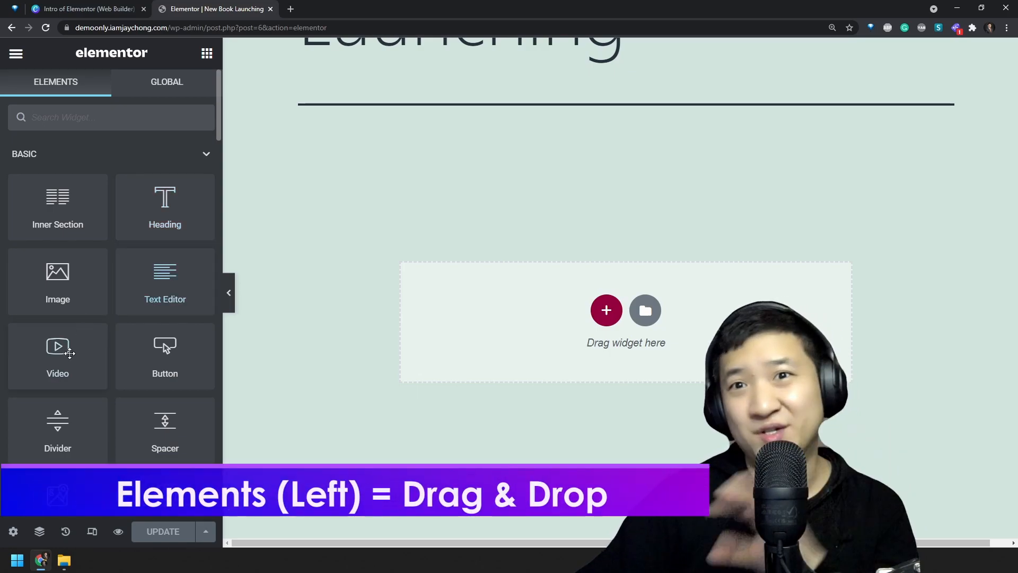
{"action": "left_click_drag", "start_coordinate": [53, 358], "coordinate": [534, 314]}
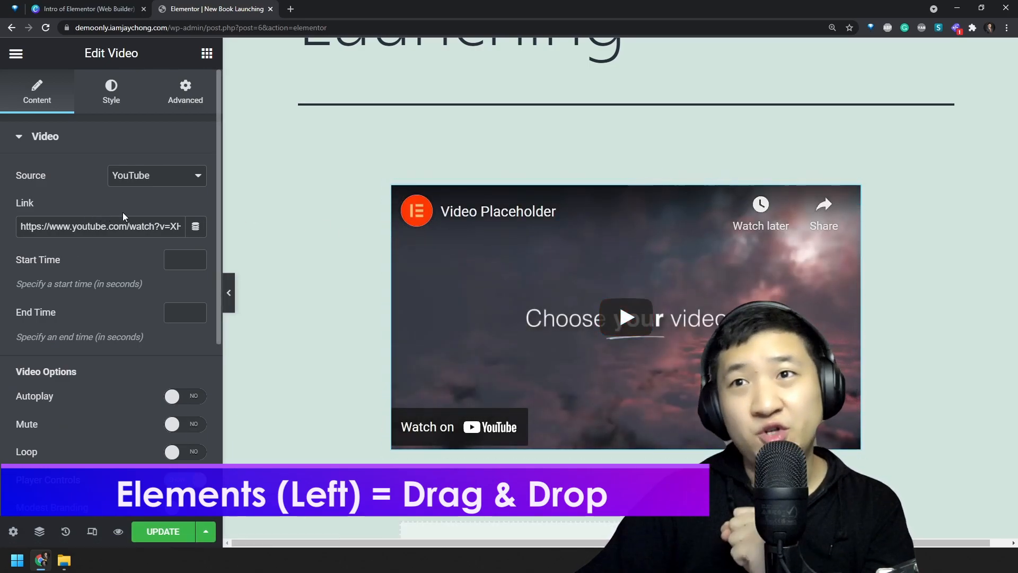
{"action": "left_click", "coordinate": [176, 187]}
{"action": "left_click", "coordinate": [152, 228]}
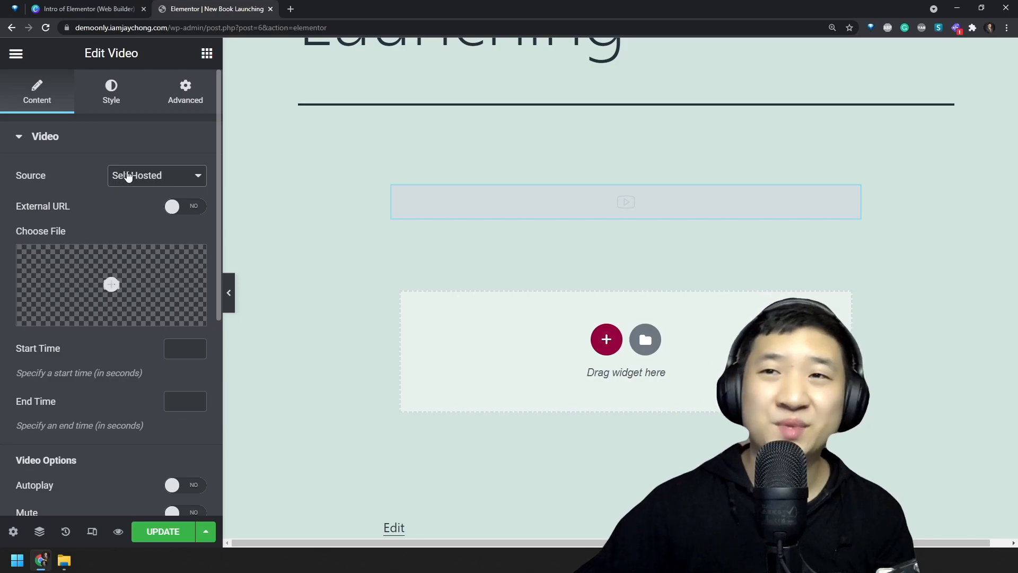
{"action": "mouse_move", "coordinate": [150, 259]}
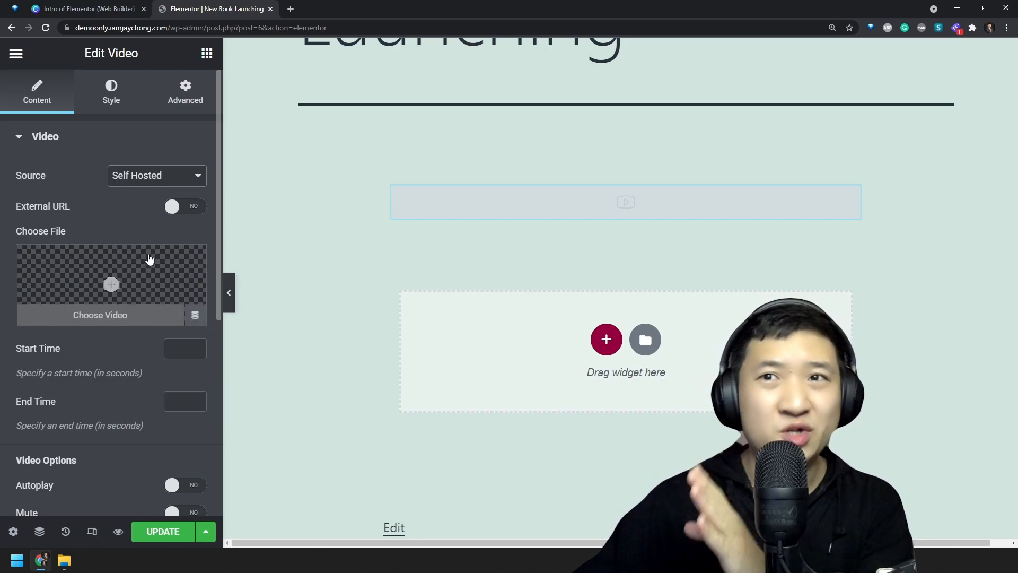
{"action": "left_click", "coordinate": [152, 184]}
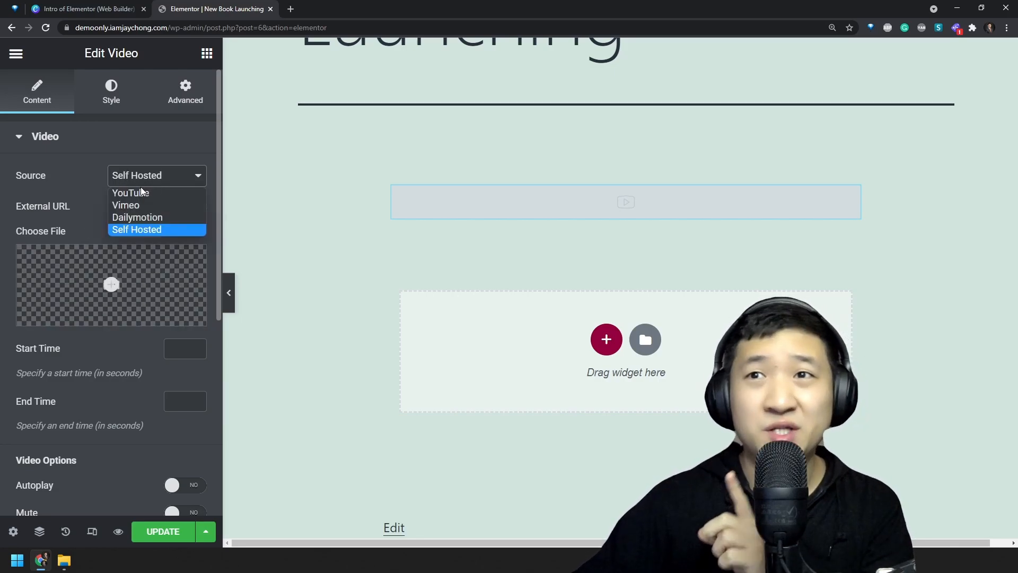
{"action": "left_click", "coordinate": [140, 191]}
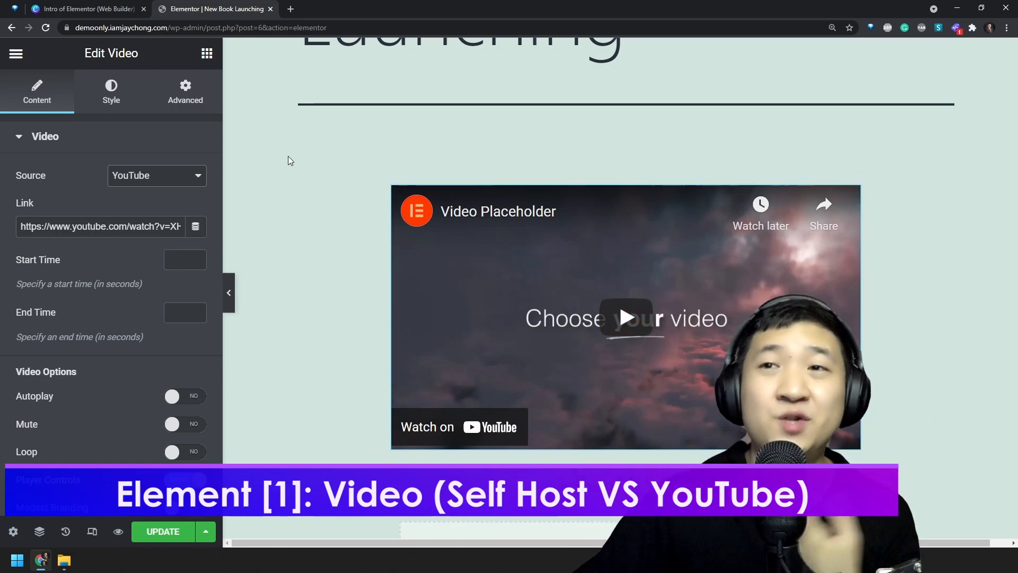
Set the video source to Self Hosted, upload "Jay & Jagole Book.mp4" from the Desktop folder and insert it into the widget
{"action": "left_click", "coordinate": [196, 175]}
{"action": "left_click", "coordinate": [132, 229]}
{"action": "mouse_move", "coordinate": [109, 286]}
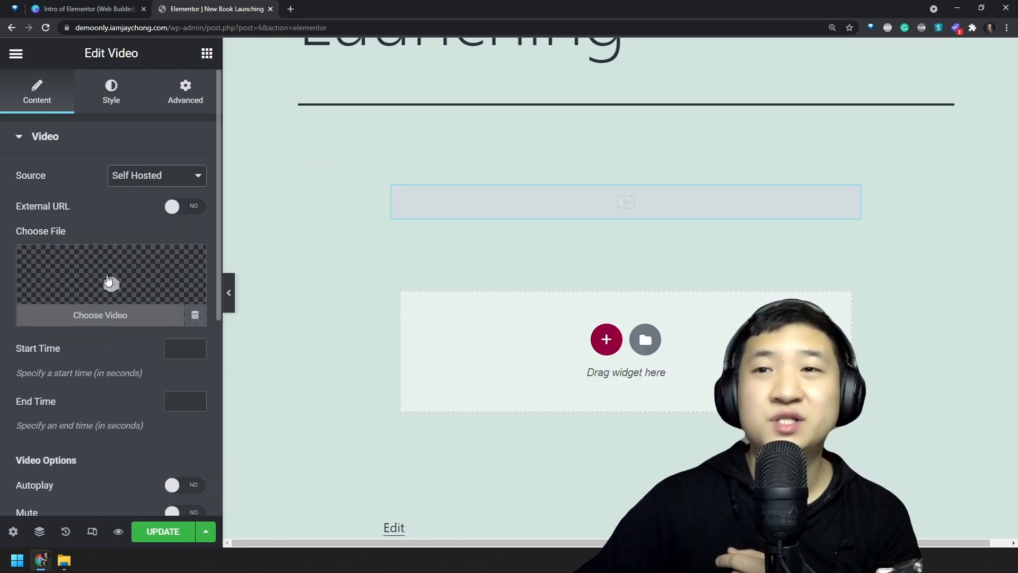
{"action": "left_click", "coordinate": [109, 286]}
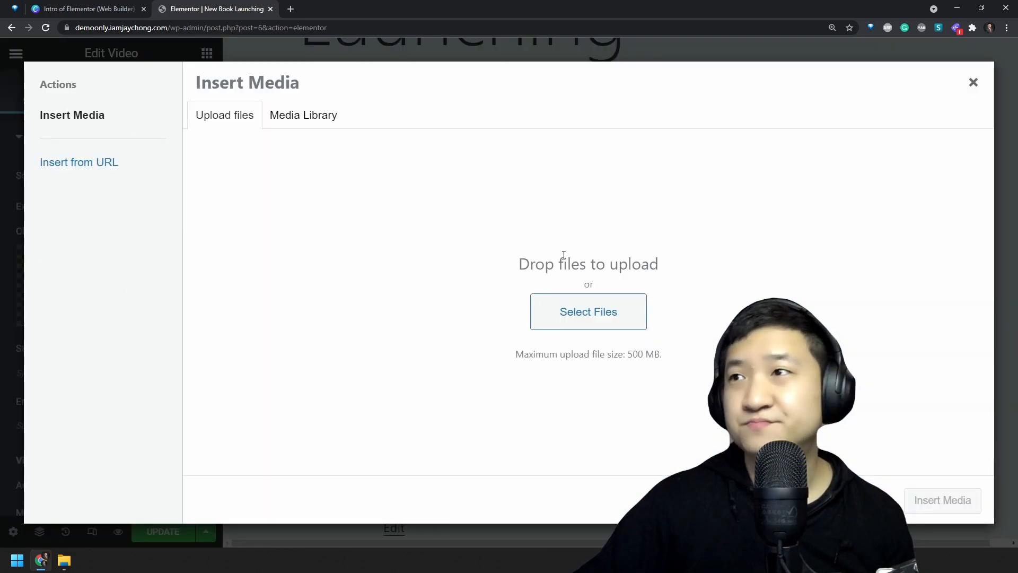
{"action": "left_click", "coordinate": [64, 561]}
{"action": "left_click", "coordinate": [613, 169]}
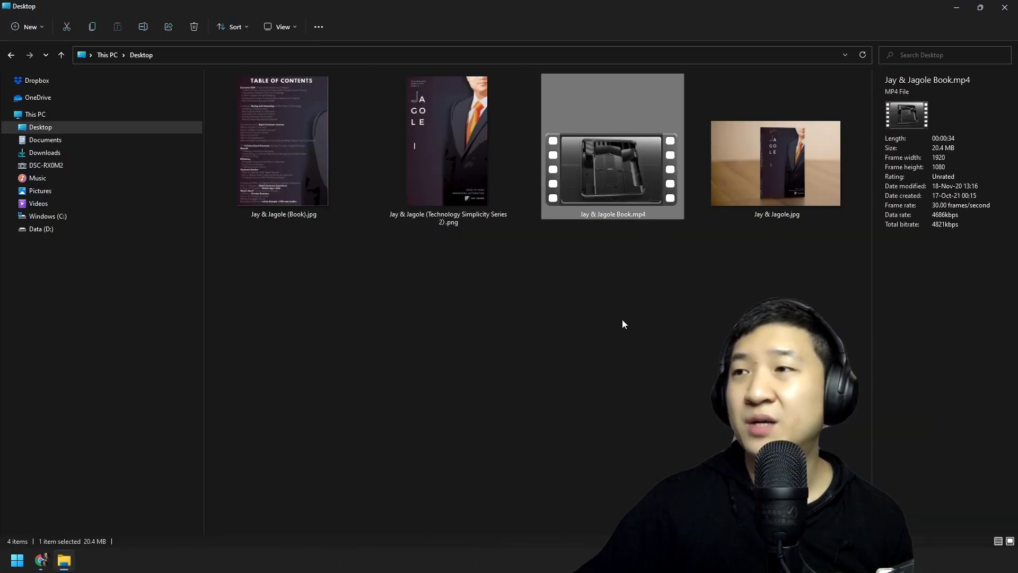
{"action": "left_click_drag", "start_coordinate": [612, 148], "coordinate": [485, 261]}
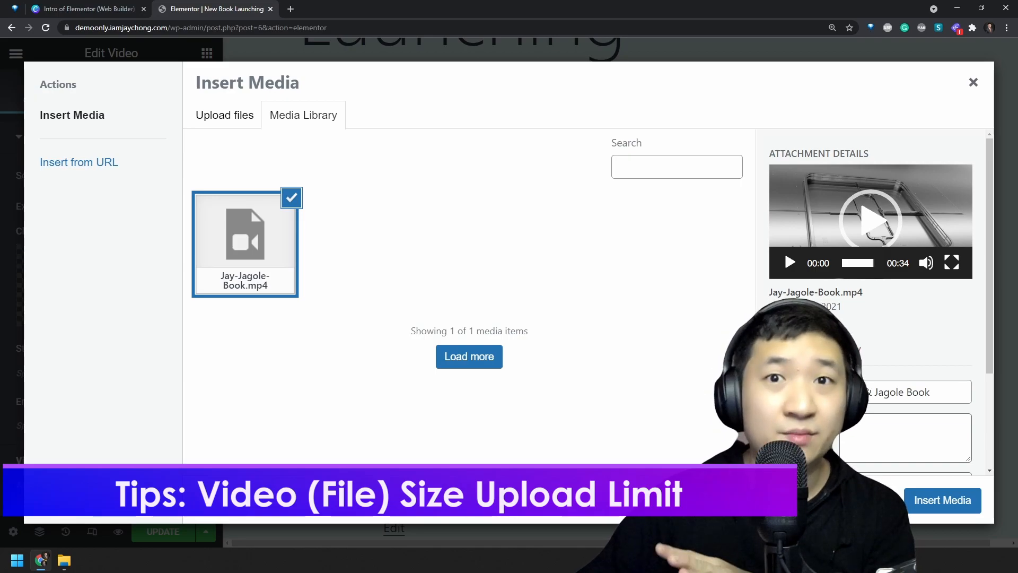
{"action": "left_click", "coordinate": [953, 501]}
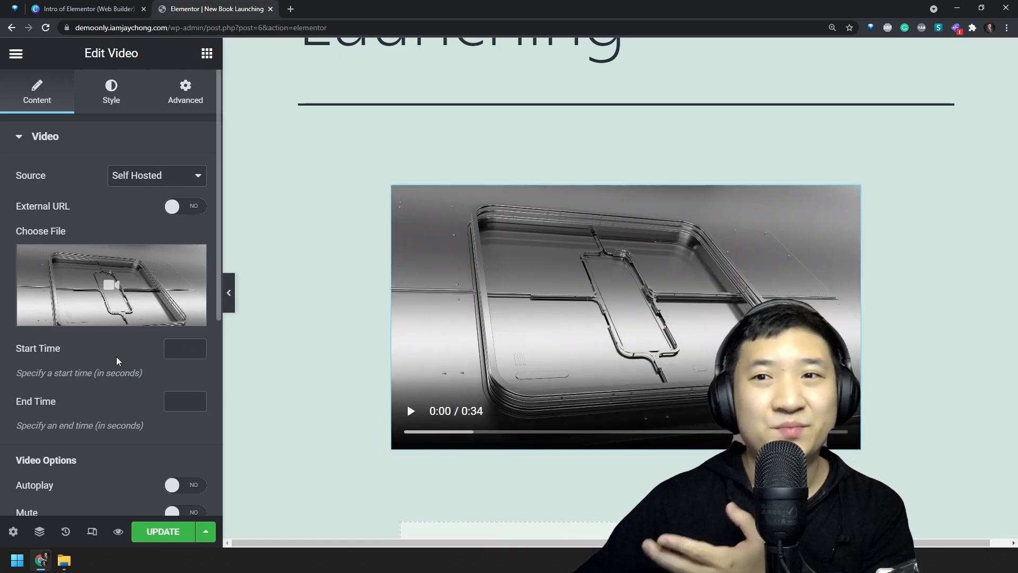
Turn on Autoplay, Play On Mobile and the Download Button in the video options, leaving Mute off
{"action": "scroll", "coordinate": [118, 361], "scroll_direction": "down", "scroll_amount": 5}
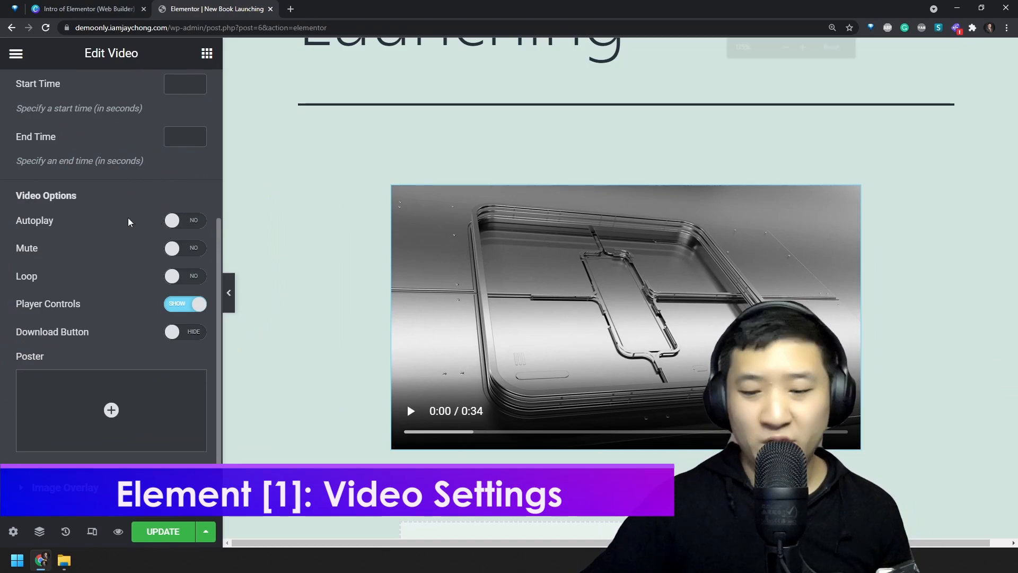
{"action": "key", "text": "ctrl+plus"}
{"action": "left_click", "coordinate": [213, 250]}
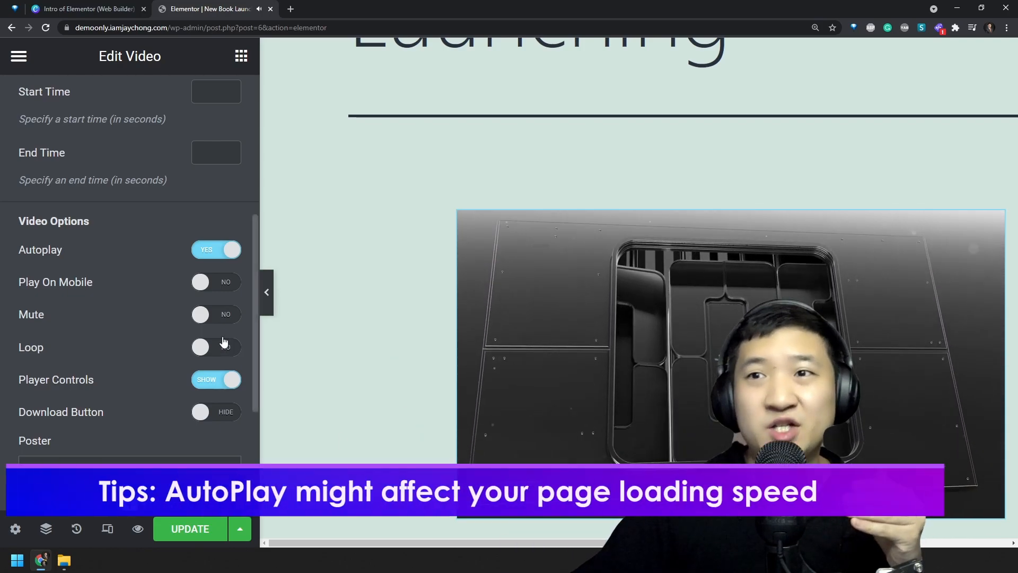
{"action": "left_click", "coordinate": [208, 315]}
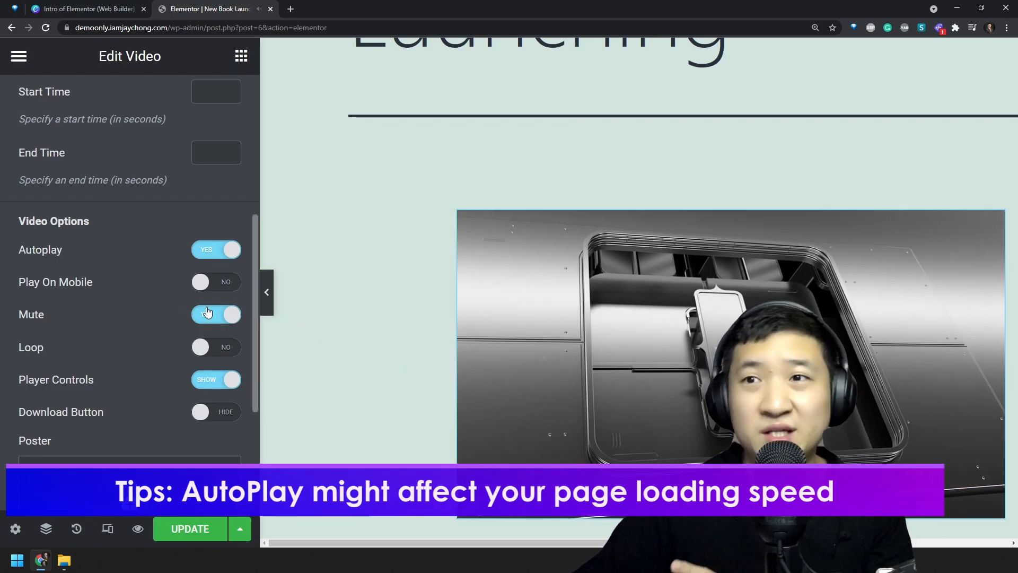
{"action": "left_click", "coordinate": [212, 314]}
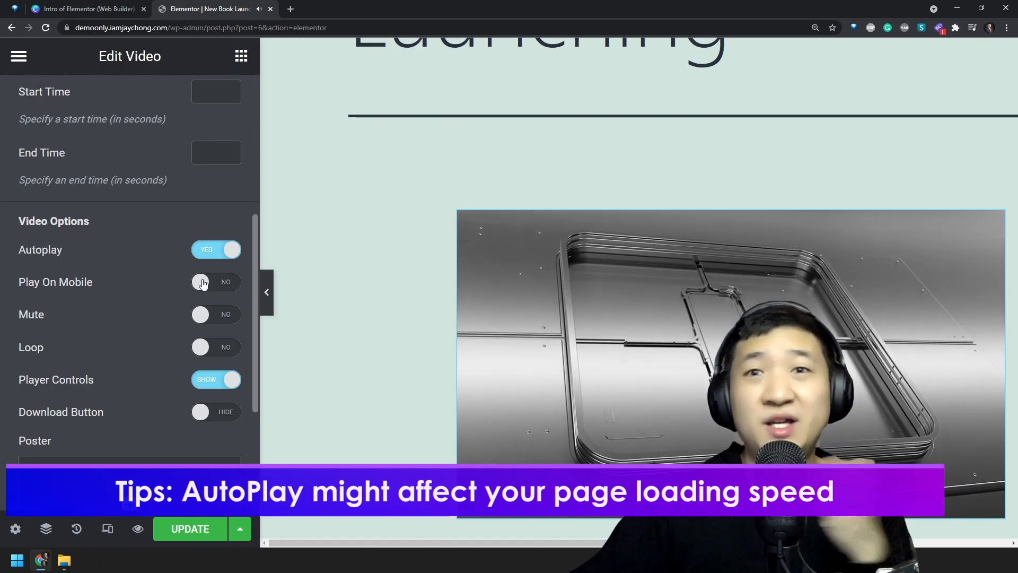
{"action": "left_click", "coordinate": [210, 284]}
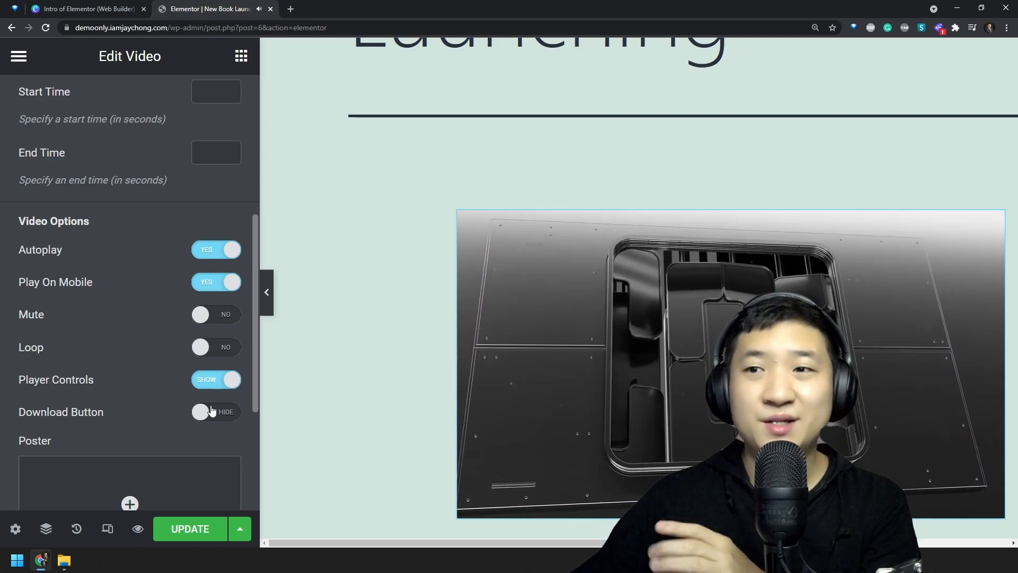
{"action": "left_click", "coordinate": [211, 411]}
{"action": "scroll", "coordinate": [892, 354], "scroll_direction": "down", "scroll_amount": 2}
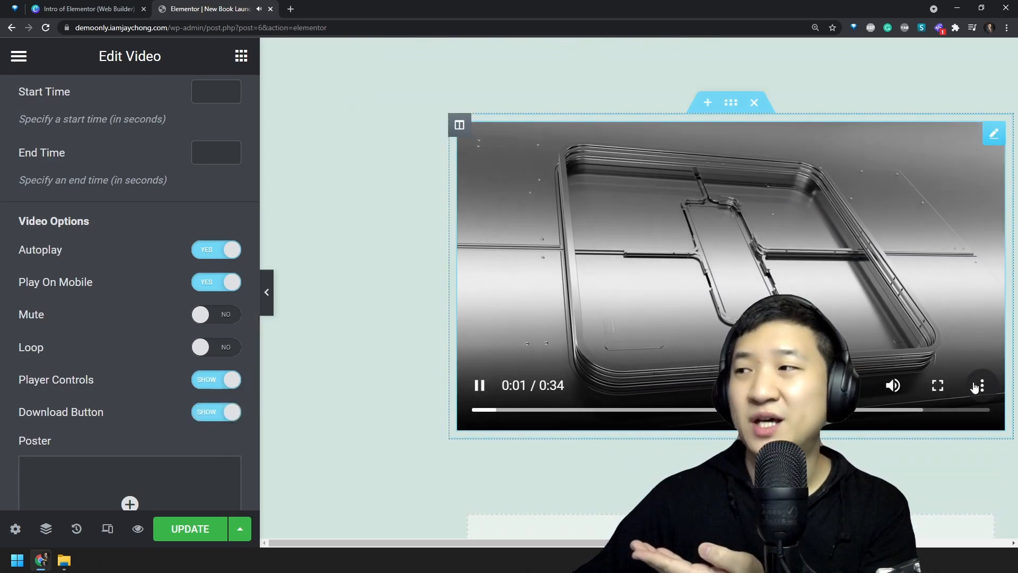
Hide the Download Button in the video options, check the player's remaining options and pause the video preview
{"action": "left_click", "coordinate": [982, 385]}
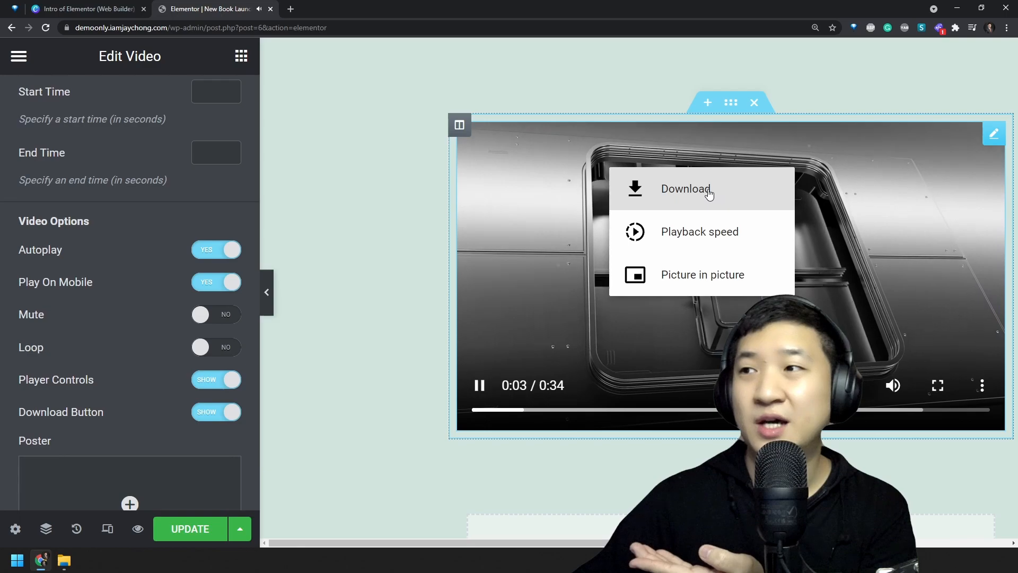
{"action": "left_click", "coordinate": [206, 418]}
{"action": "left_click", "coordinate": [205, 417]}
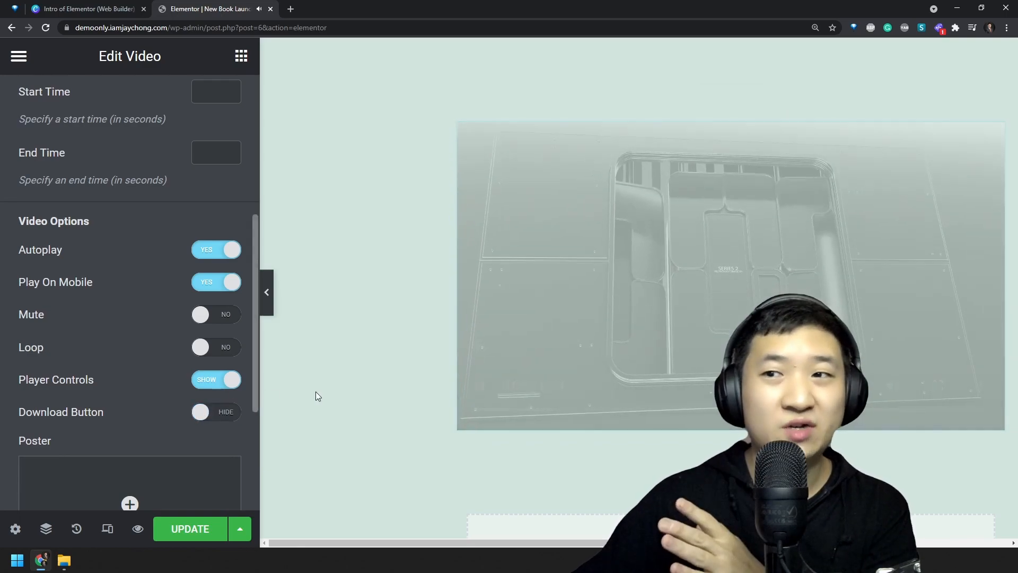
{"action": "left_click", "coordinate": [983, 385]}
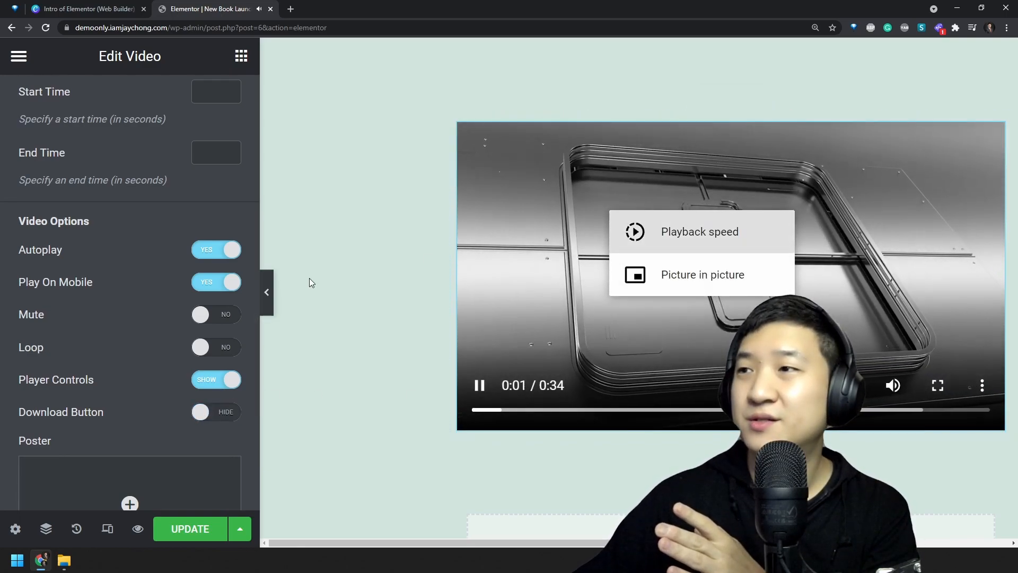
{"action": "left_click", "coordinate": [310, 278]}
{"action": "scroll", "coordinate": [85, 292], "scroll_direction": "down", "scroll_amount": 15}
{"action": "scroll", "coordinate": [85, 297], "scroll_direction": "up", "scroll_amount": 15}
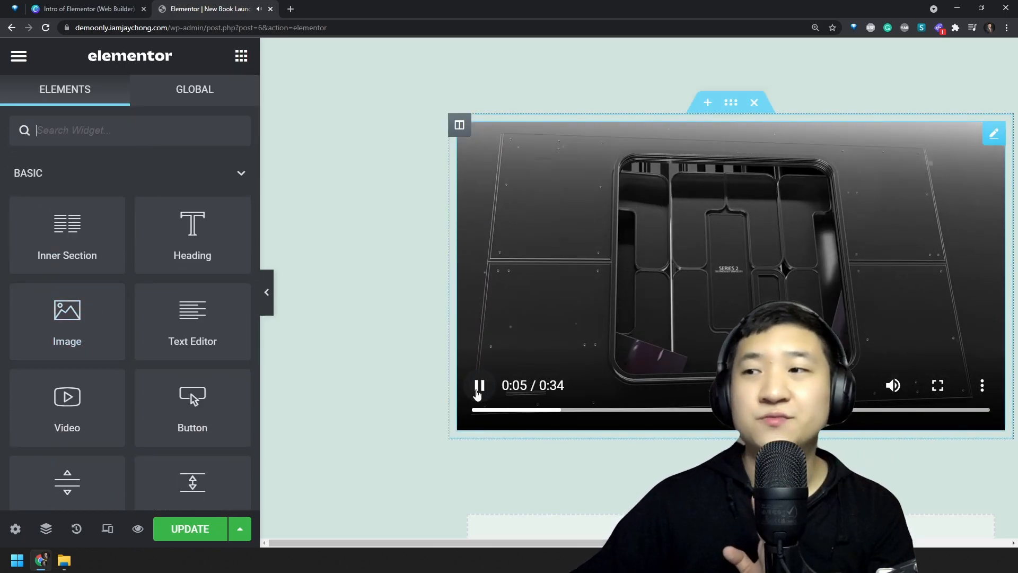
{"action": "left_click", "coordinate": [480, 386]}
Add a Heading widget above the video and set its title to "New Book Launching - HOT"
{"action": "scroll", "coordinate": [112, 233], "scroll_direction": "down", "scroll_amount": 3}
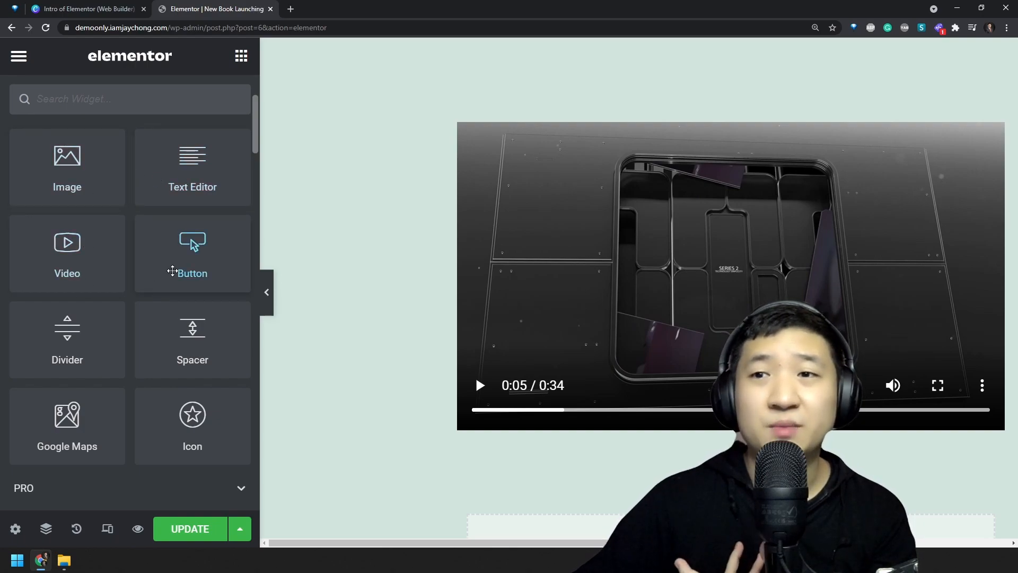
{"action": "scroll", "coordinate": [173, 271], "scroll_direction": "up", "scroll_amount": 3}
{"action": "scroll", "coordinate": [173, 270], "scroll_direction": "down", "scroll_amount": 8}
{"action": "scroll", "coordinate": [174, 269], "scroll_direction": "up", "scroll_amount": 8}
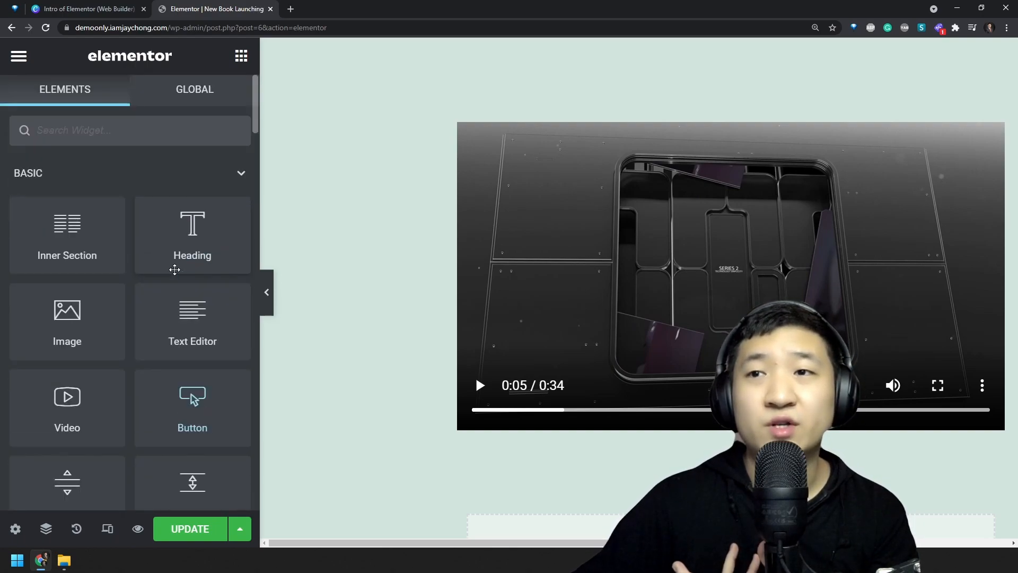
{"action": "left_click_drag", "start_coordinate": [168, 232], "coordinate": [626, 137]}
{"action": "triple_click", "coordinate": [126, 226]}
{"action": "type", "text": "New Book Lau"}
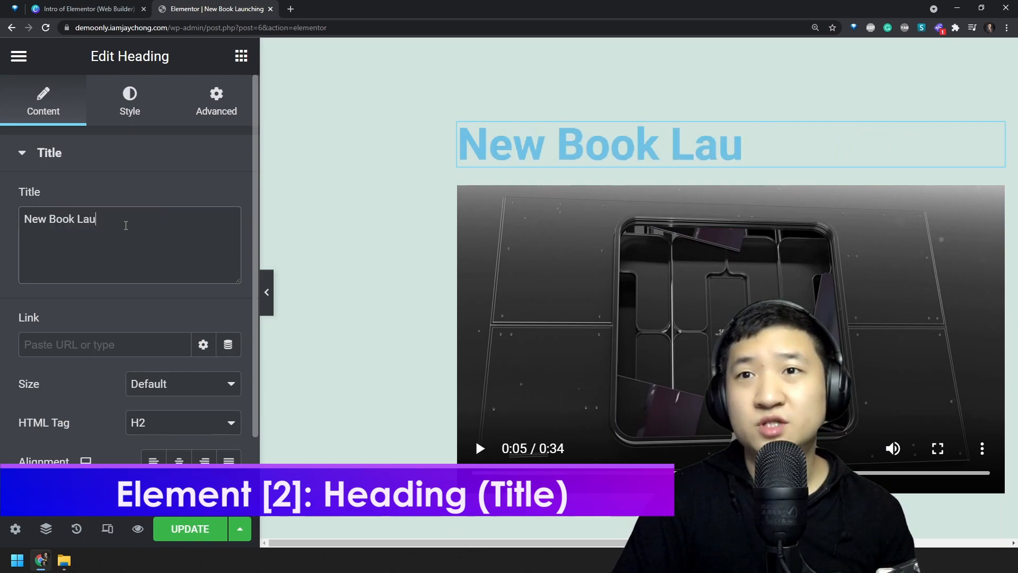
{"action": "type", "text": "nching"}
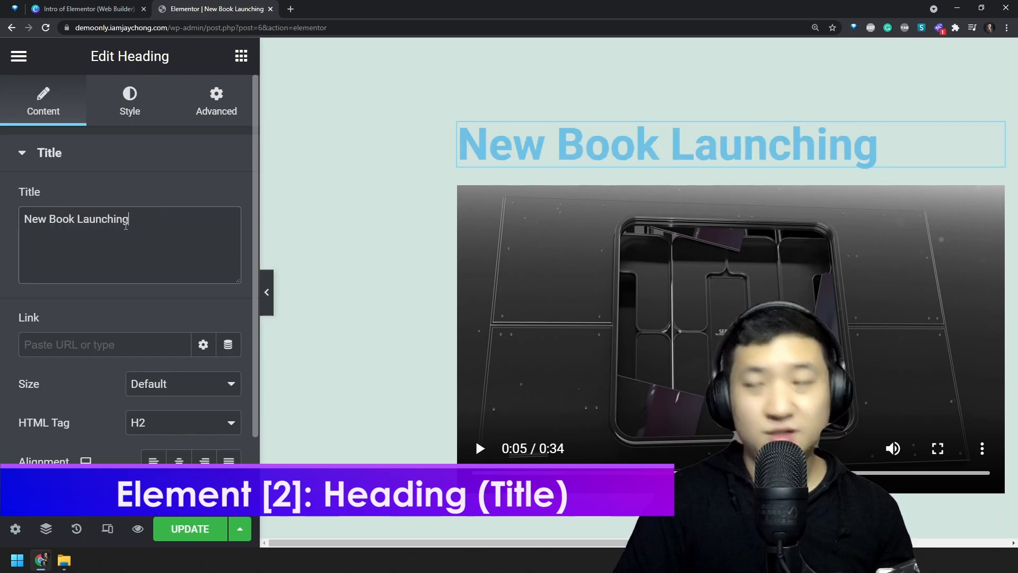
{"action": "type", "text": " - HOT"}
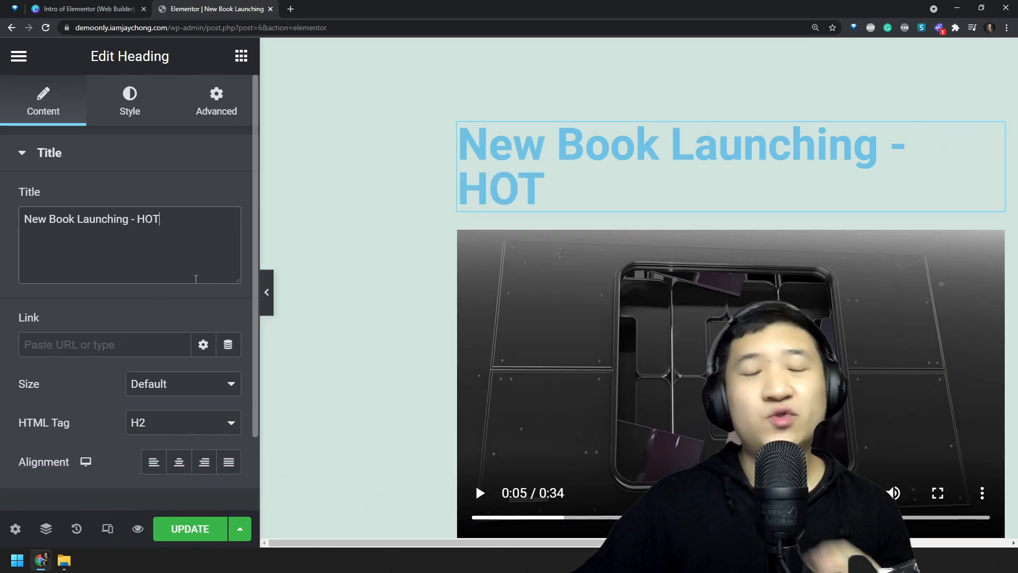
Set the heading's size to XXL, keeping H2 as its HTML tag
{"action": "scroll", "coordinate": [169, 246], "scroll_direction": "down", "scroll_amount": 2}
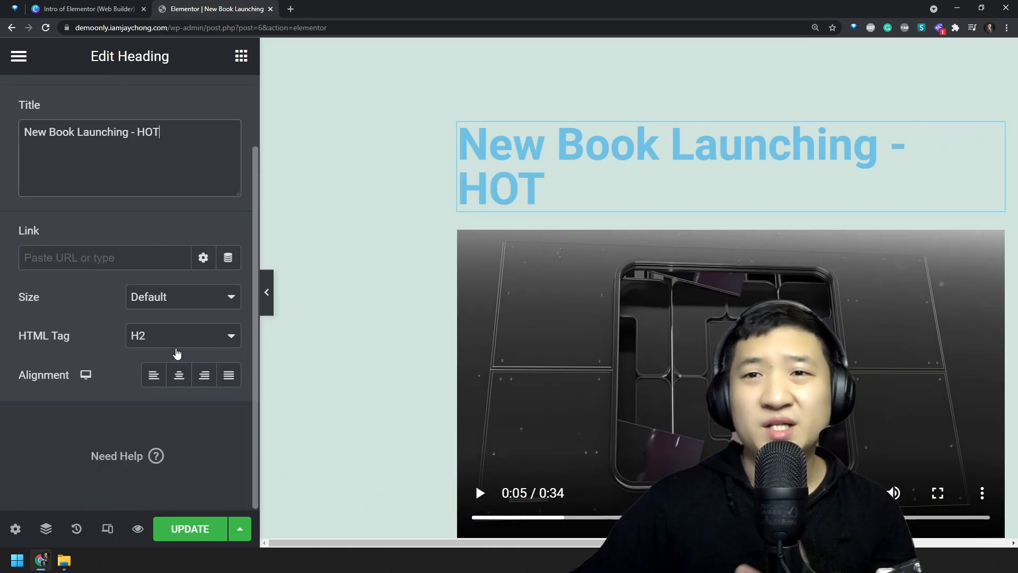
{"action": "left_click", "coordinate": [197, 302]}
{"action": "left_click", "coordinate": [170, 370]}
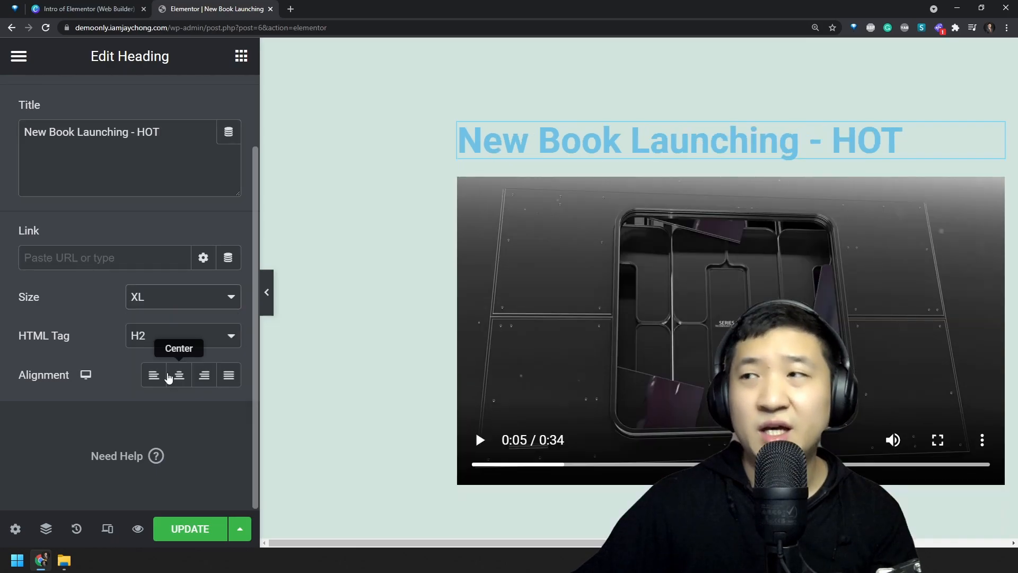
{"action": "left_click", "coordinate": [201, 306]}
{"action": "left_click", "coordinate": [155, 386]}
{"action": "left_click", "coordinate": [219, 340]}
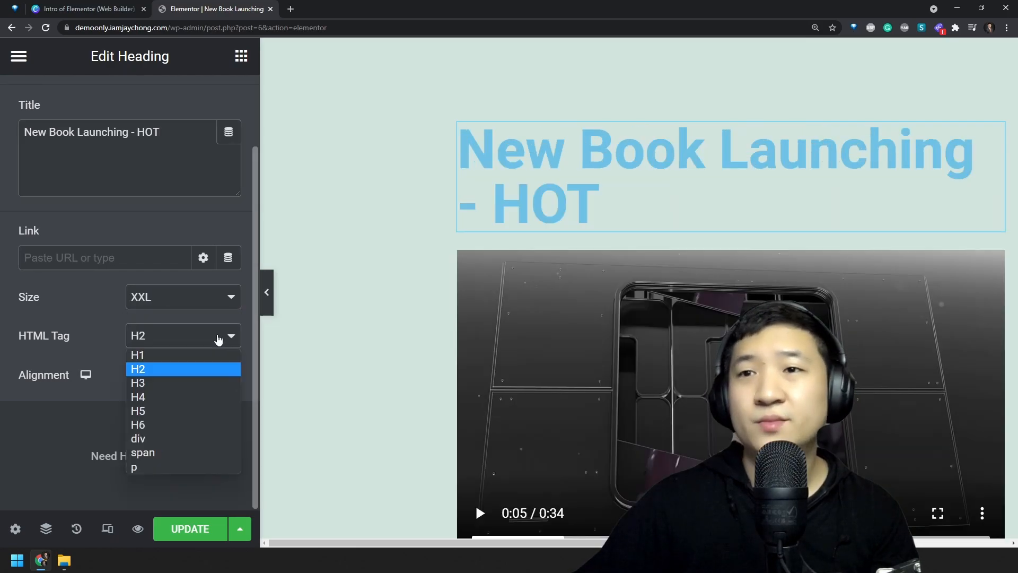
{"action": "left_click", "coordinate": [71, 397]}
{"action": "scroll", "coordinate": [156, 319], "scroll_direction": "up", "scroll_amount": 2}
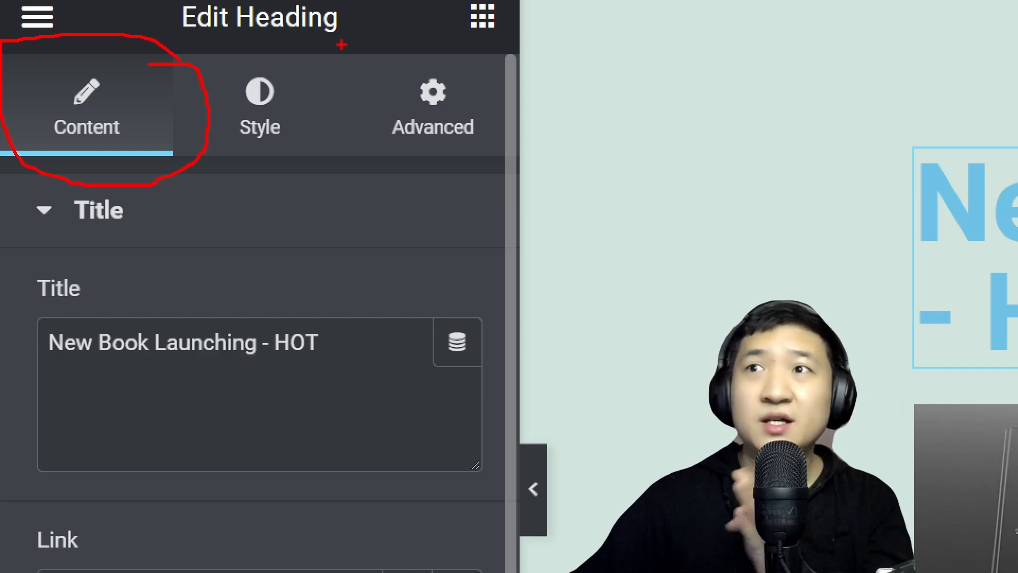
{"action": "left_click_drag", "start_coordinate": [464, 82], "coordinate": [503, 61]}
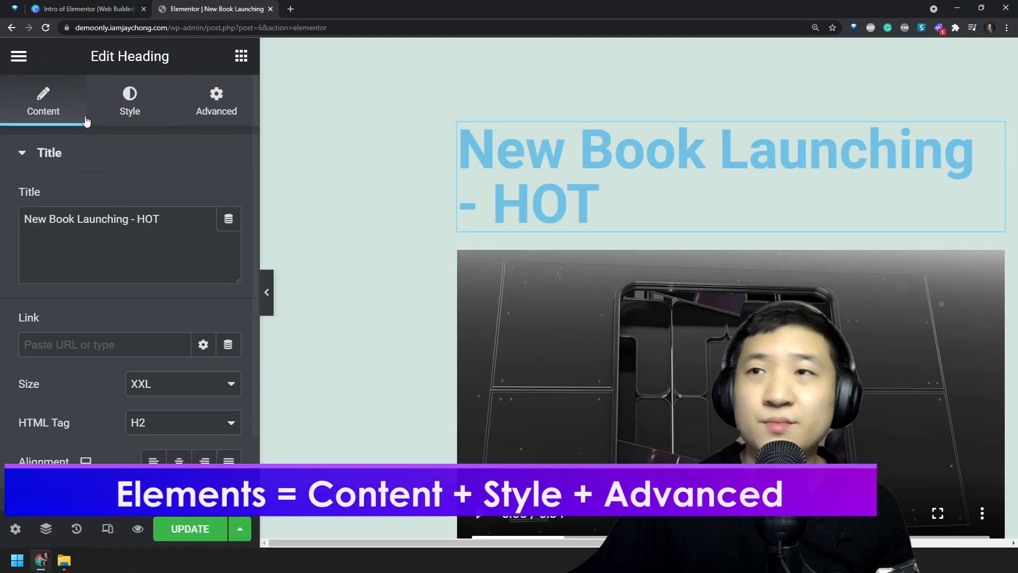
Change the heading's text color to purple #7A4FF1
{"action": "left_click", "coordinate": [125, 106]}
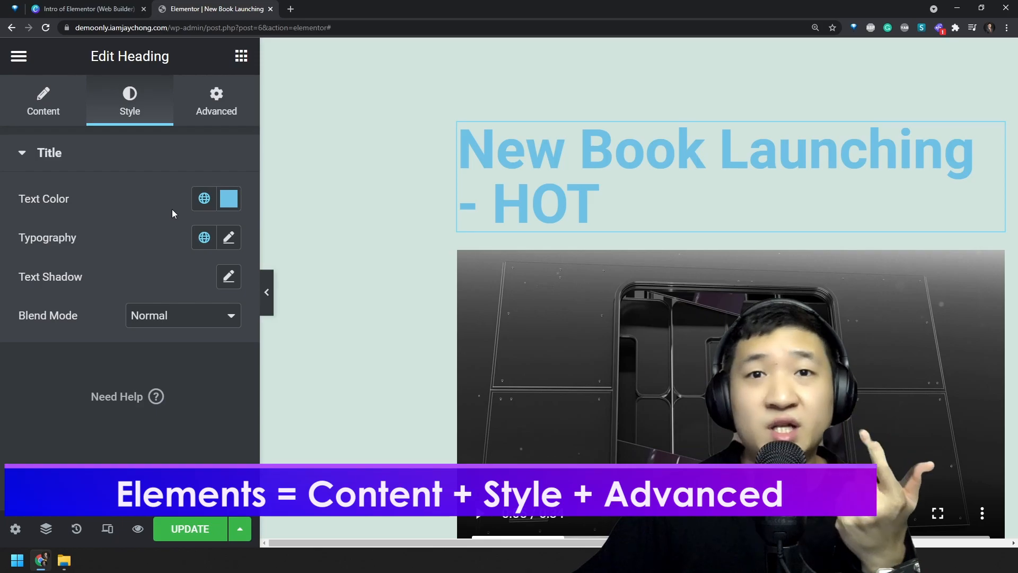
{"action": "left_click", "coordinate": [229, 199]}
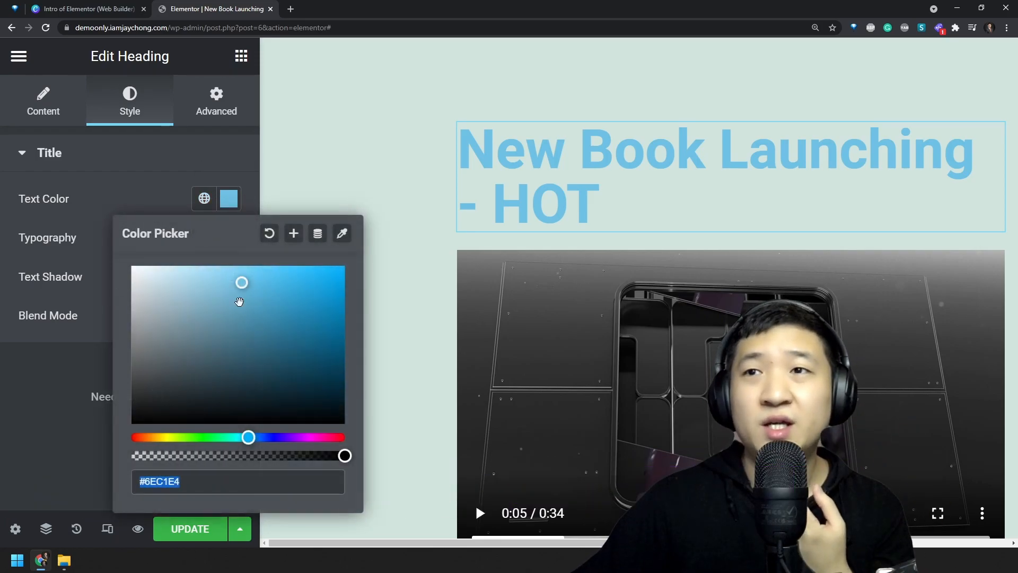
{"action": "left_click", "coordinate": [283, 437]}
{"action": "left_click_drag", "start_coordinate": [244, 285], "coordinate": [274, 274]}
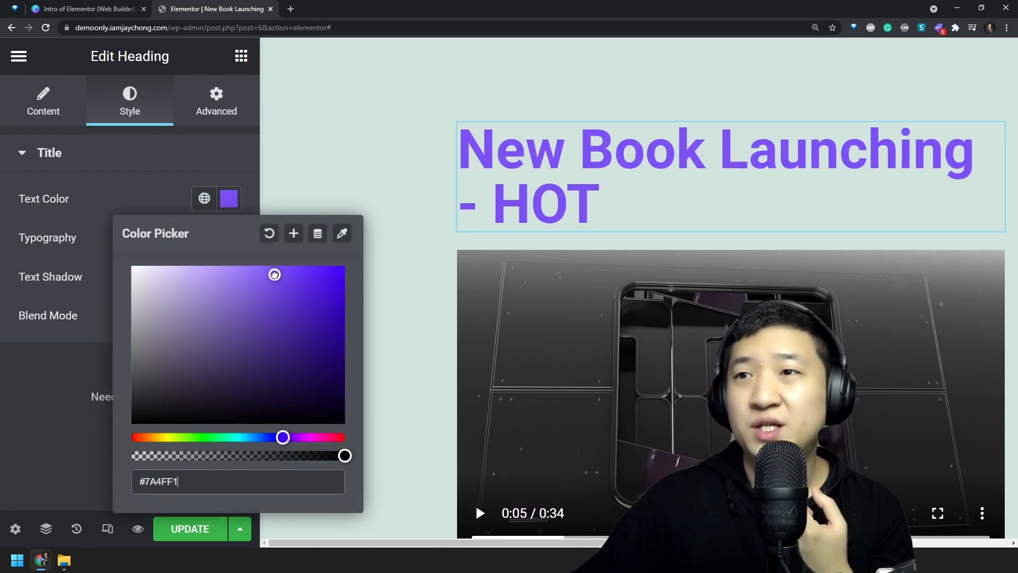
{"action": "left_click", "coordinate": [84, 326]}
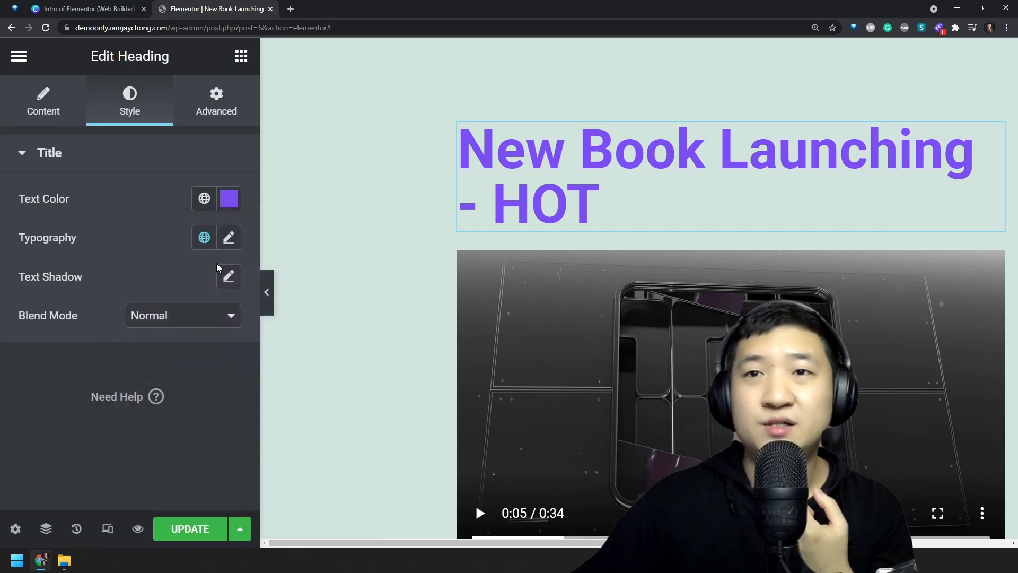
Set the heading's font family to Risque and keep its blend mode at Normal
{"action": "left_click", "coordinate": [229, 239]}
{"action": "left_click", "coordinate": [171, 326]}
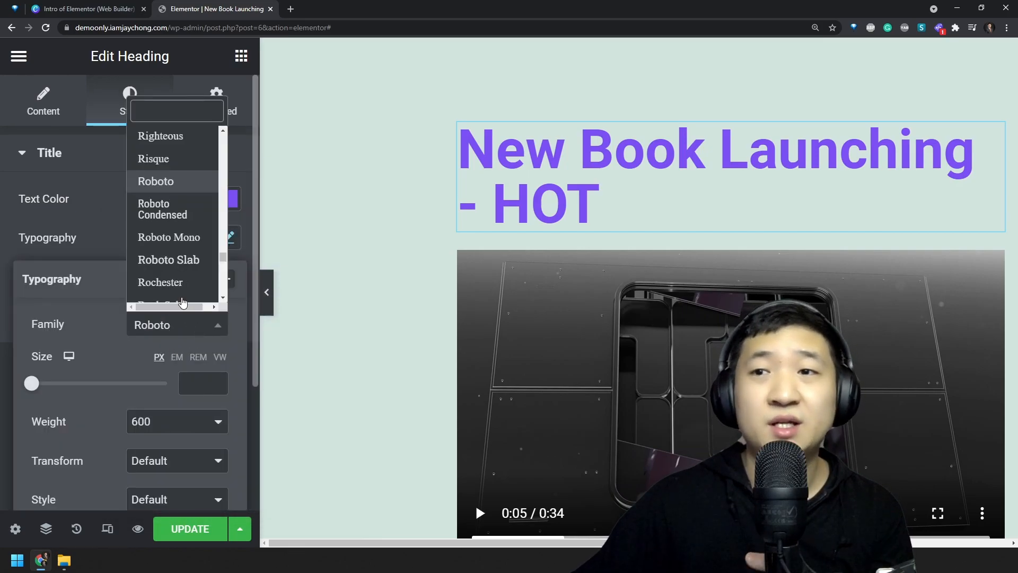
{"action": "left_click", "coordinate": [154, 157]}
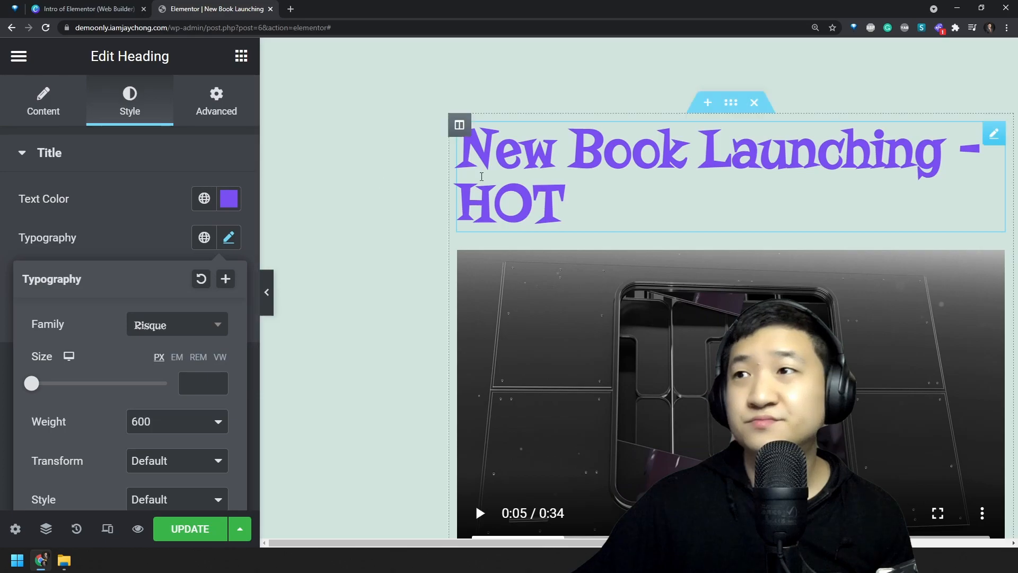
{"action": "left_click", "coordinate": [128, 234]}
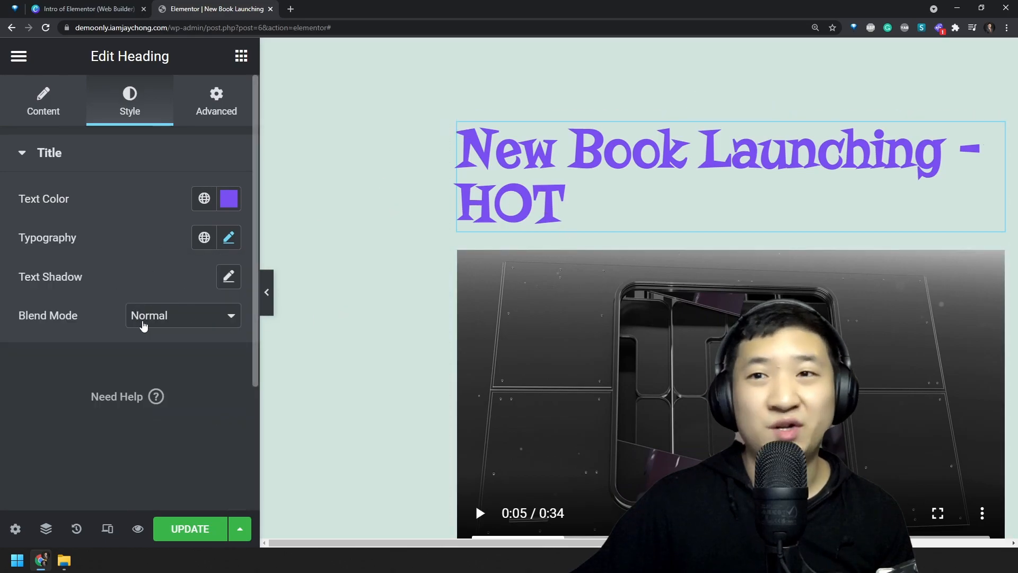
{"action": "left_click", "coordinate": [203, 313]}
{"action": "left_click", "coordinate": [75, 350]}
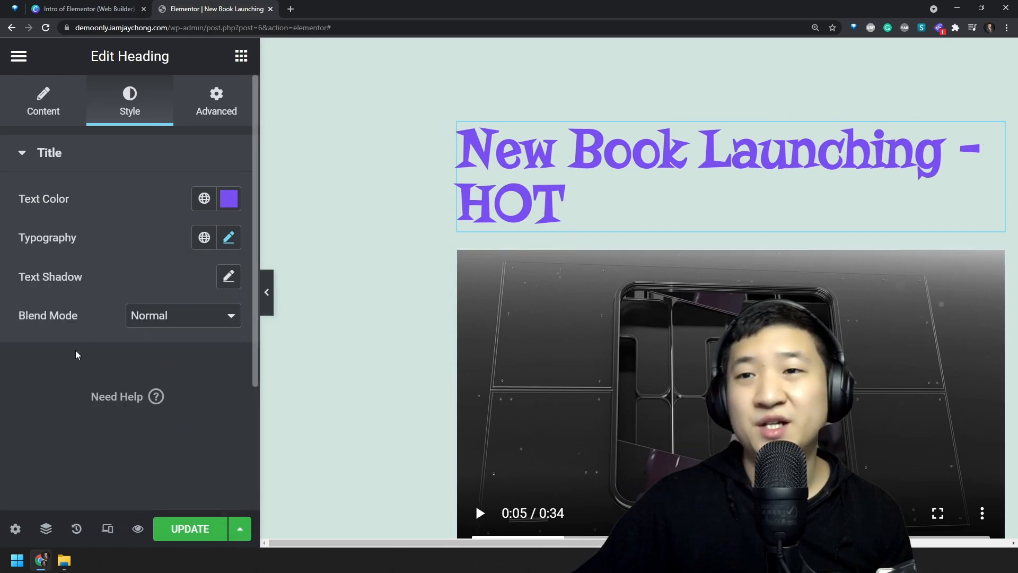
Give the heading a blurred text shadow in translucent yellow, rgba(200, 183, 3, 0.3), and update the page
{"action": "left_click", "coordinate": [229, 276]}
{"action": "mouse_move", "coordinate": [52, 376]}
{"action": "left_mouse_down"}
{"action": "mouse_move", "coordinate": [116, 376]}
{"action": "mouse_move", "coordinate": [37, 371]}
{"action": "mouse_move", "coordinate": [55, 376]}
{"action": "left_mouse_up"}
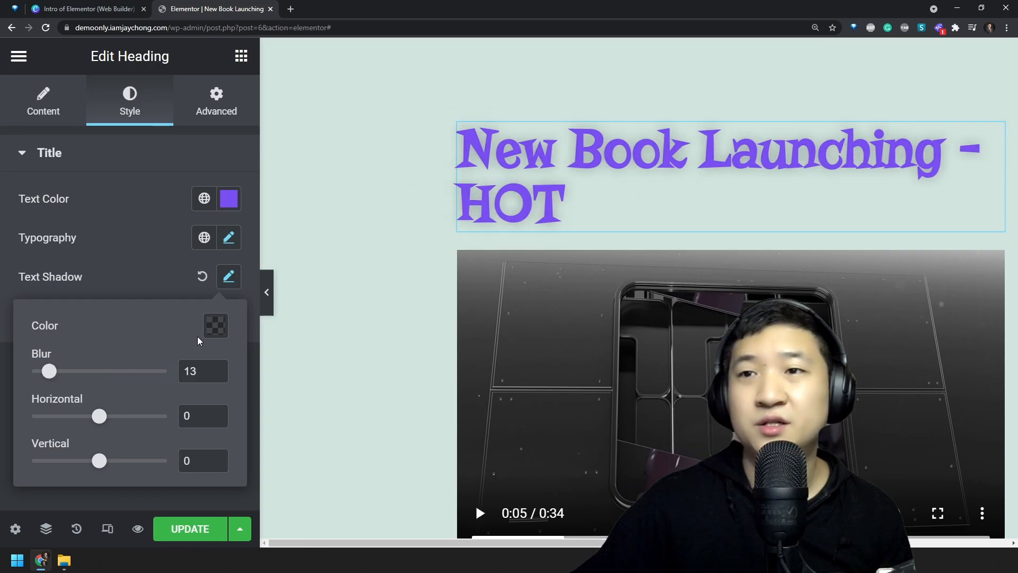
{"action": "left_click", "coordinate": [219, 331]}
{"action": "left_click", "coordinate": [291, 398]}
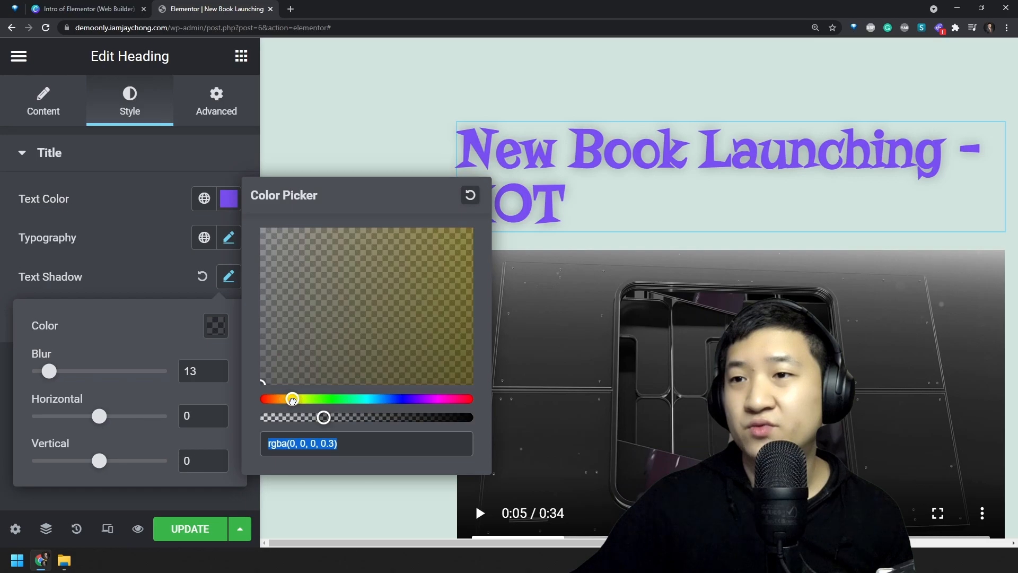
{"action": "left_click", "coordinate": [420, 276]}
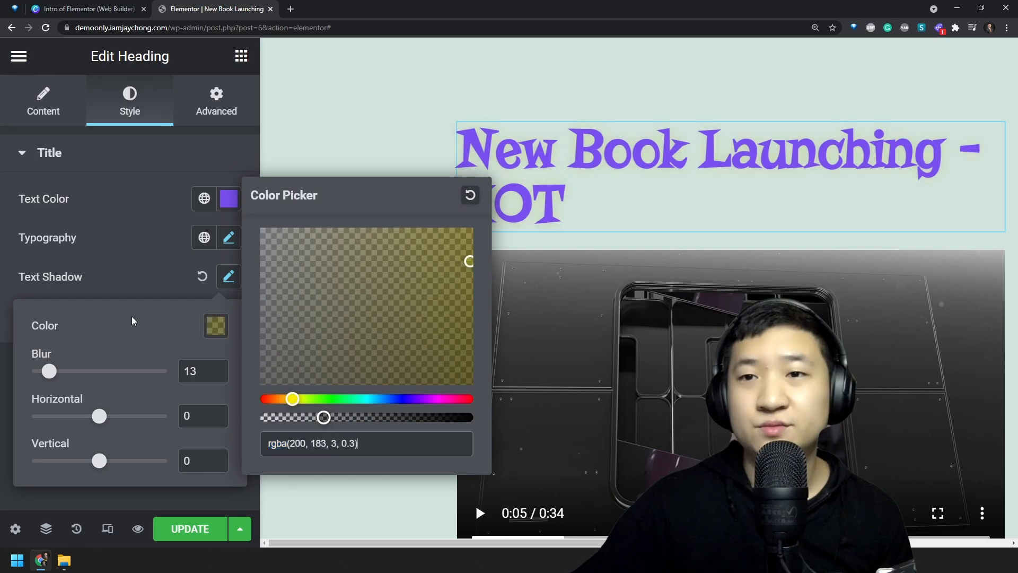
{"action": "left_click", "coordinate": [132, 321]}
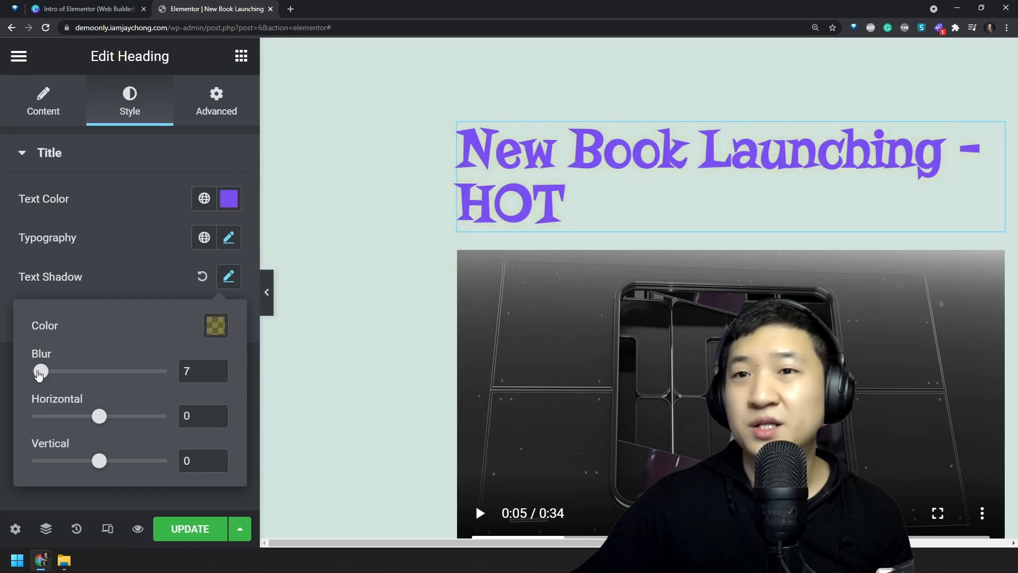
{"action": "left_click", "coordinate": [118, 286]}
{"action": "left_click", "coordinate": [190, 529]}
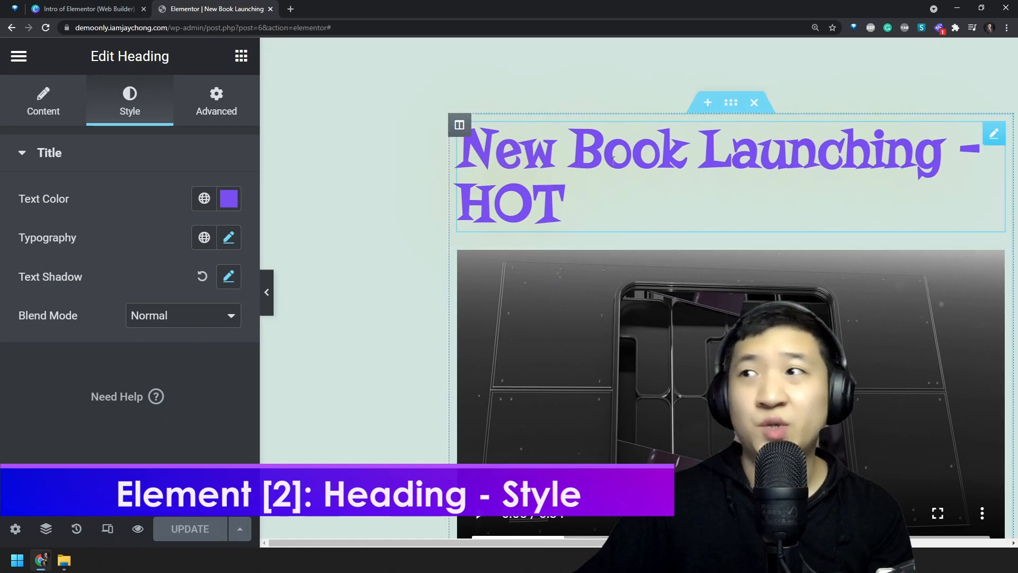
Zoom the browser out to 150% and add an Inner Section widget directly below the video
{"action": "key", "text": "ctrl+minus"}
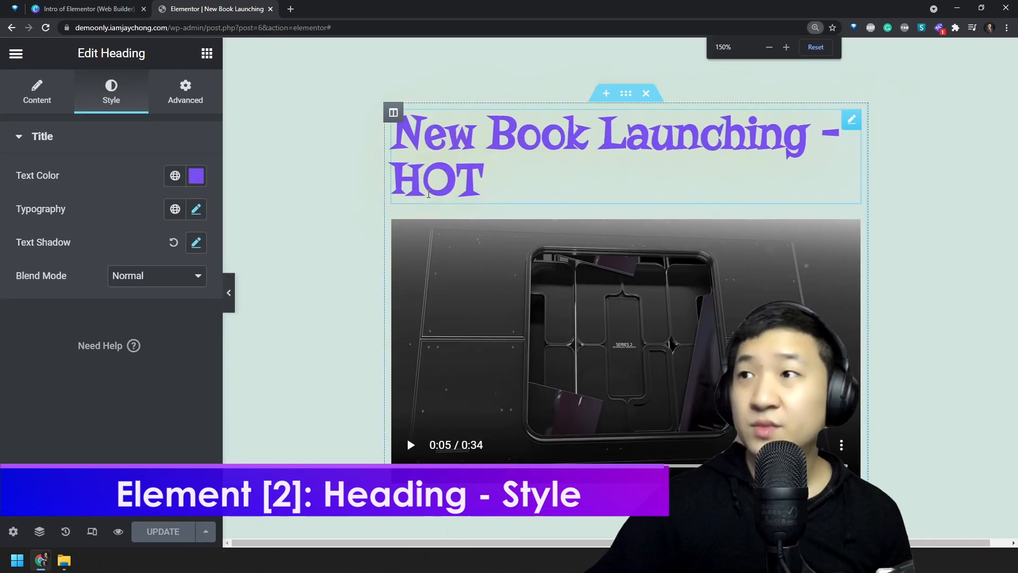
{"action": "left_click", "coordinate": [207, 53]}
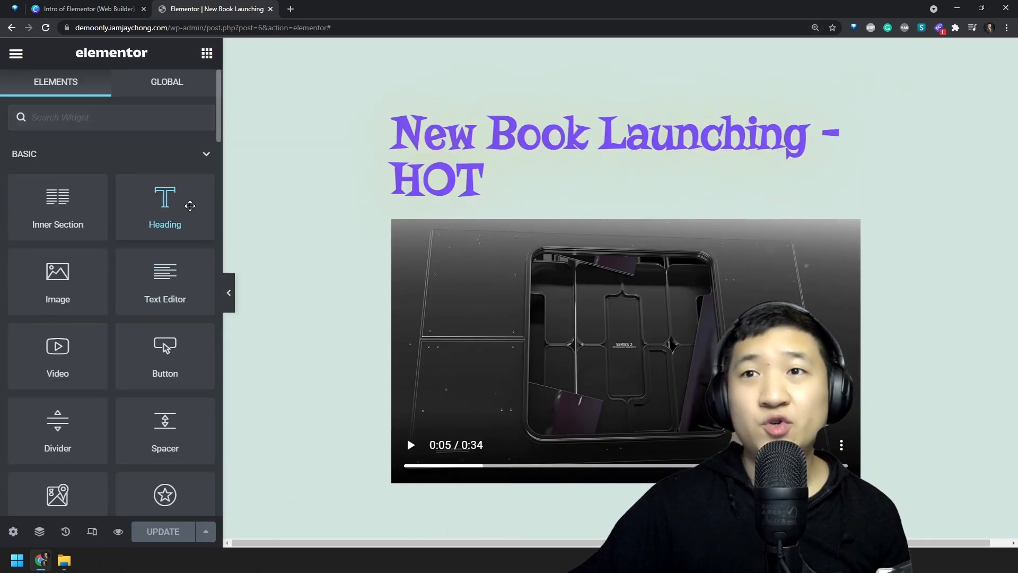
{"action": "scroll", "coordinate": [89, 240], "scroll_direction": "down", "scroll_amount": 3}
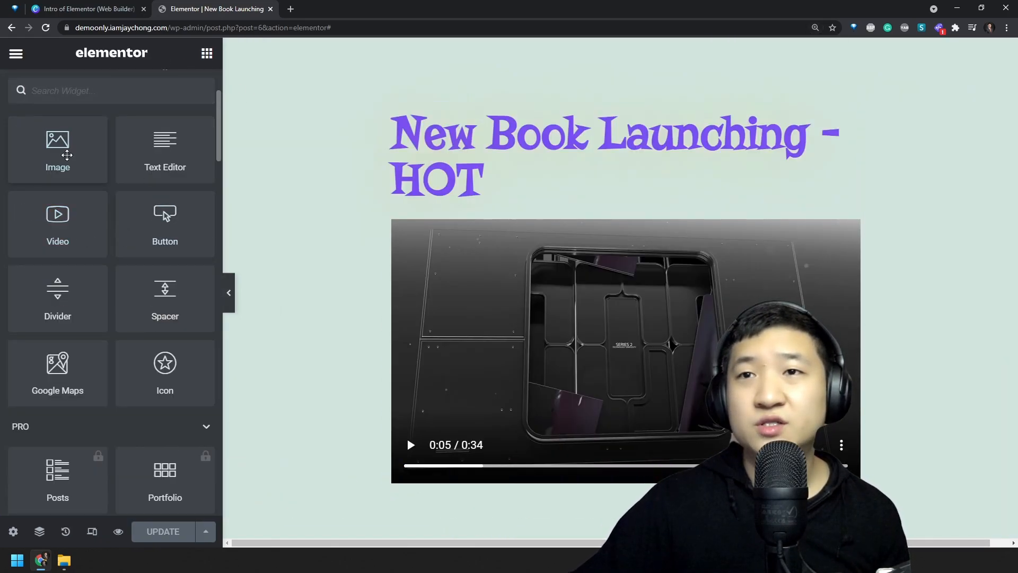
{"action": "scroll", "coordinate": [82, 235], "scroll_direction": "up", "scroll_amount": 3}
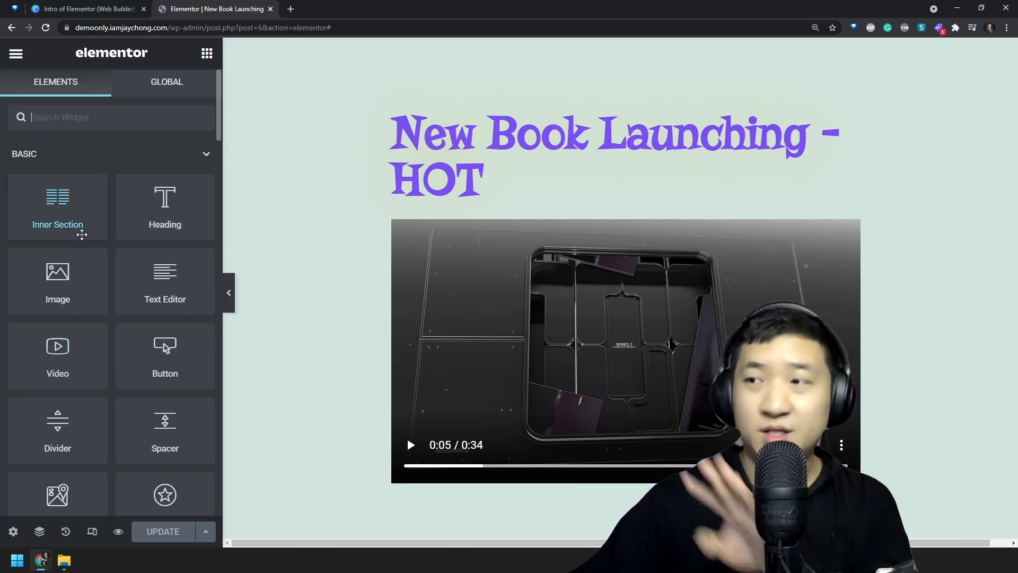
{"action": "scroll", "coordinate": [295, 330], "scroll_direction": "down", "scroll_amount": 2}
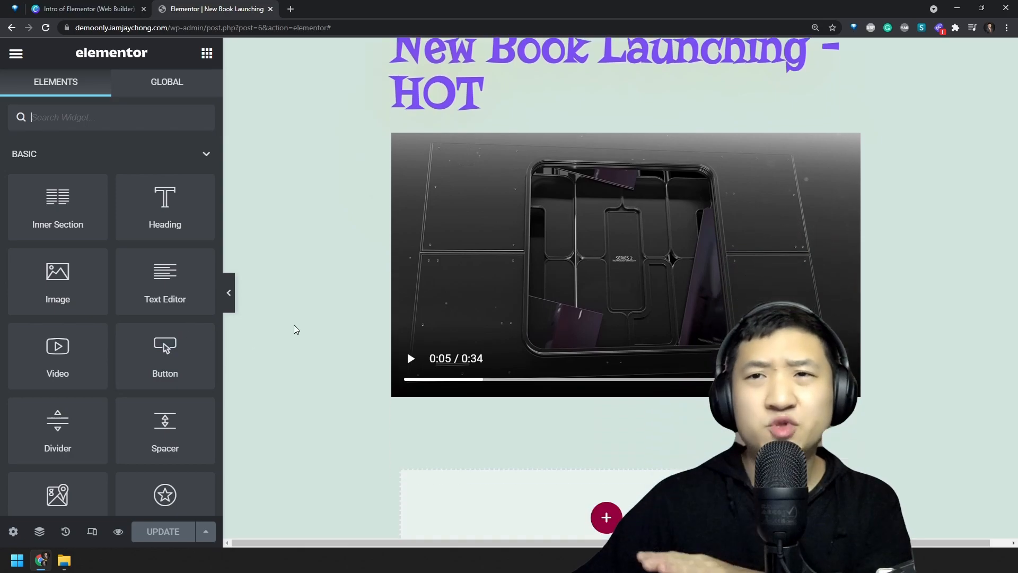
{"action": "left_click_drag", "start_coordinate": [111, 224], "coordinate": [586, 391]}
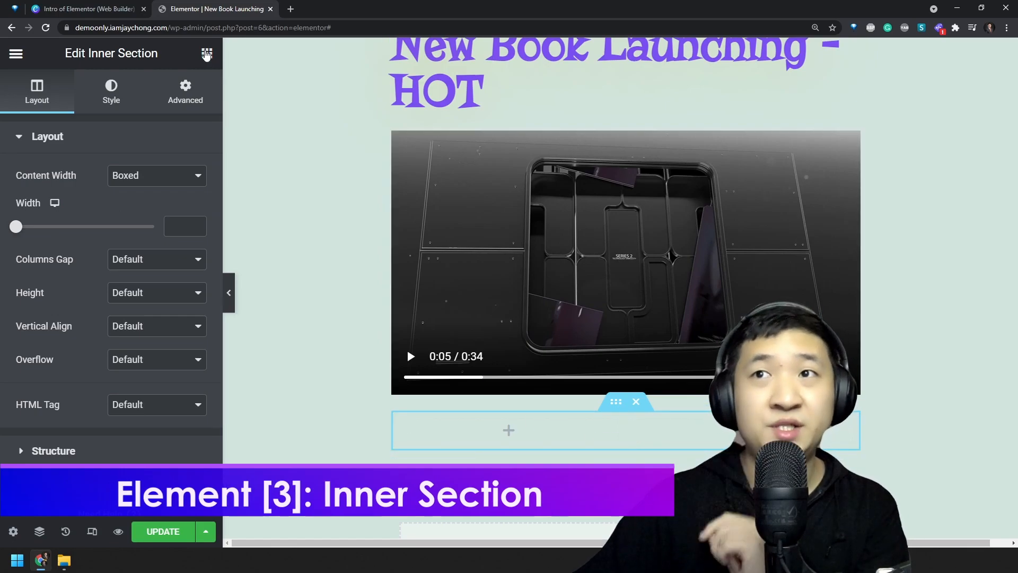
Return to the widget list and look over the available widgets and the page layout
{"action": "left_click", "coordinate": [207, 53]}
{"action": "scroll", "coordinate": [141, 273], "scroll_direction": "down", "scroll_amount": 5}
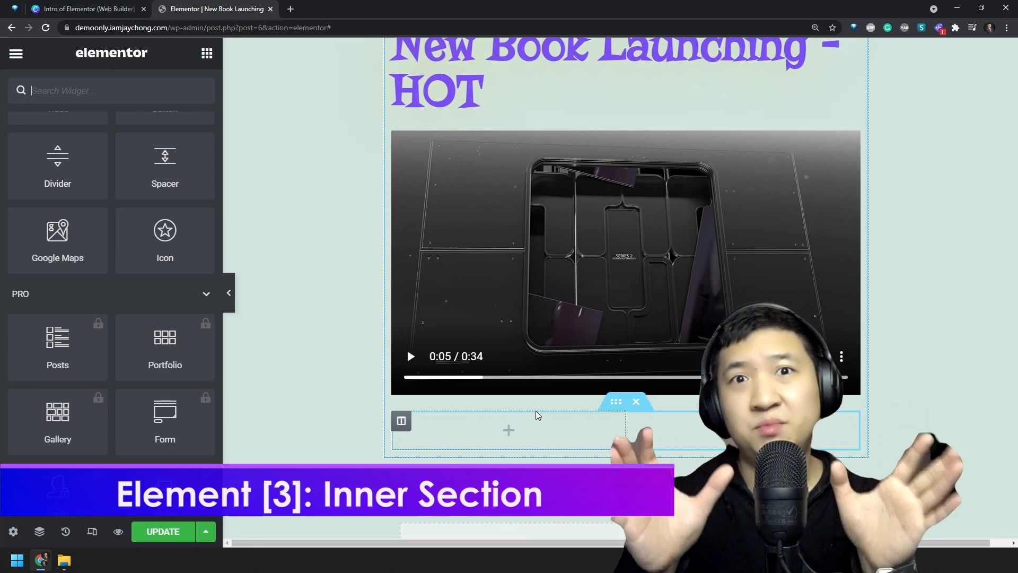
{"action": "scroll", "coordinate": [315, 365], "scroll_direction": "up", "scroll_amount": 5}
{"action": "scroll", "coordinate": [202, 339], "scroll_direction": "up", "scroll_amount": 2}
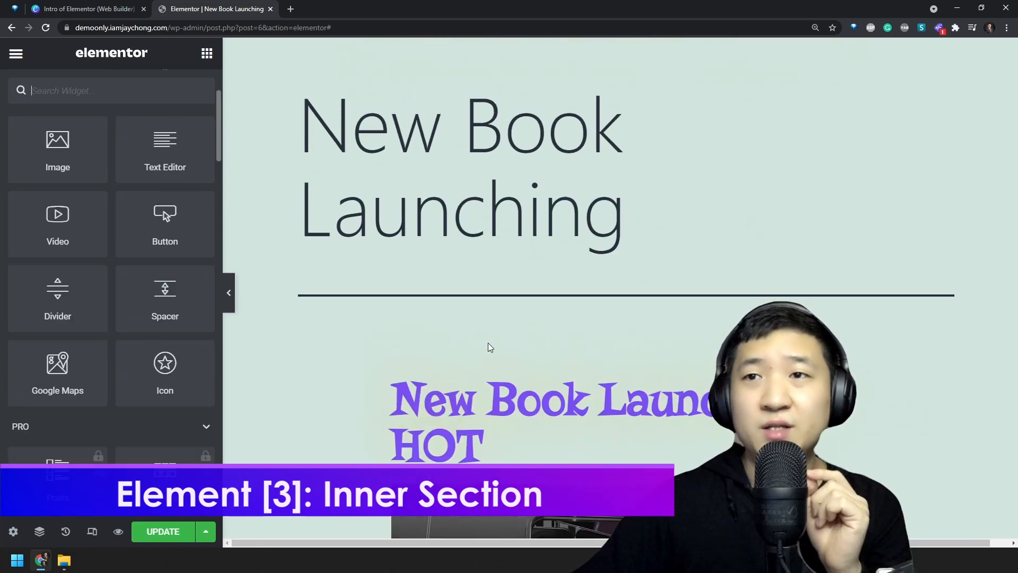
Add an Image widget to the inner section's first column and upload the Technology Simplicity Series 2 cover PNG for it
{"action": "scroll", "coordinate": [488, 344], "scroll_direction": "down", "scroll_amount": 5}
{"action": "scroll", "coordinate": [132, 251], "scroll_direction": "up", "scroll_amount": 3}
{"action": "left_click_drag", "start_coordinate": [58, 279], "coordinate": [525, 440]}
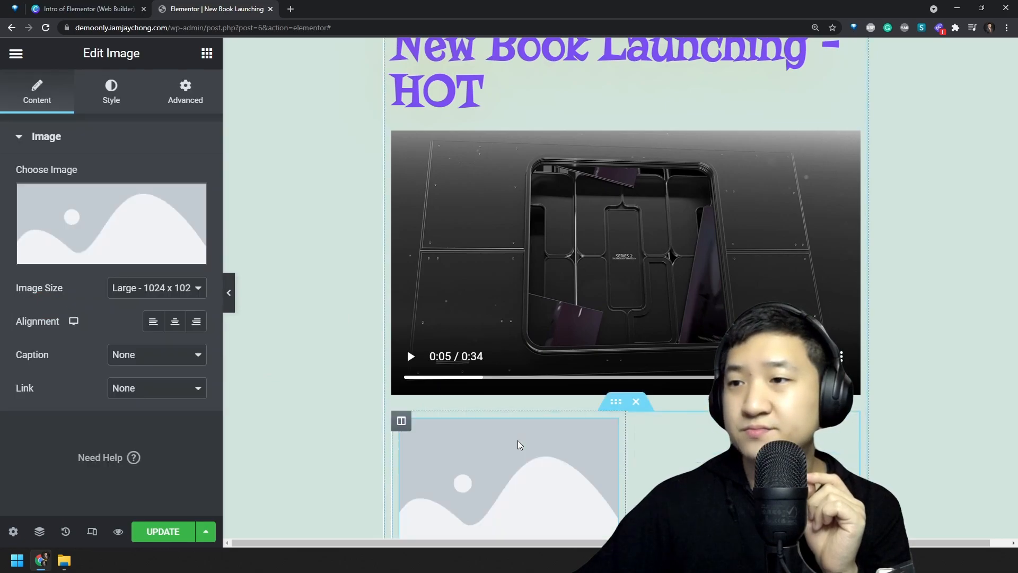
{"action": "left_click", "coordinate": [127, 236]}
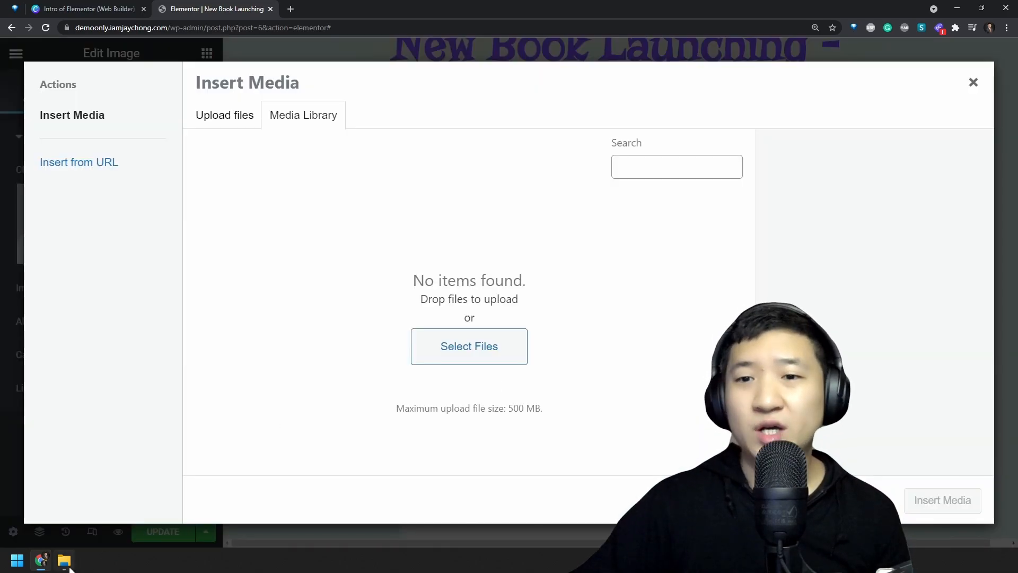
{"action": "left_click", "coordinate": [64, 562]}
{"action": "left_click", "coordinate": [417, 245]}
{"action": "left_click_drag", "start_coordinate": [440, 167], "coordinate": [414, 282]}
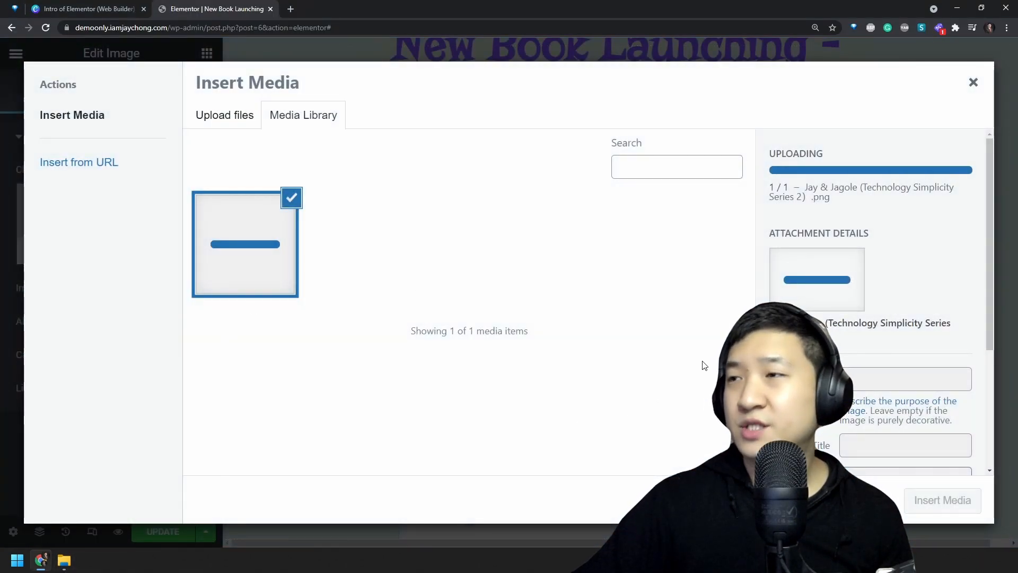
Also upload the table-of-contents JPG to the media library, and insert the book cover into the image widget
{"action": "key", "text": "alt+Tab"}
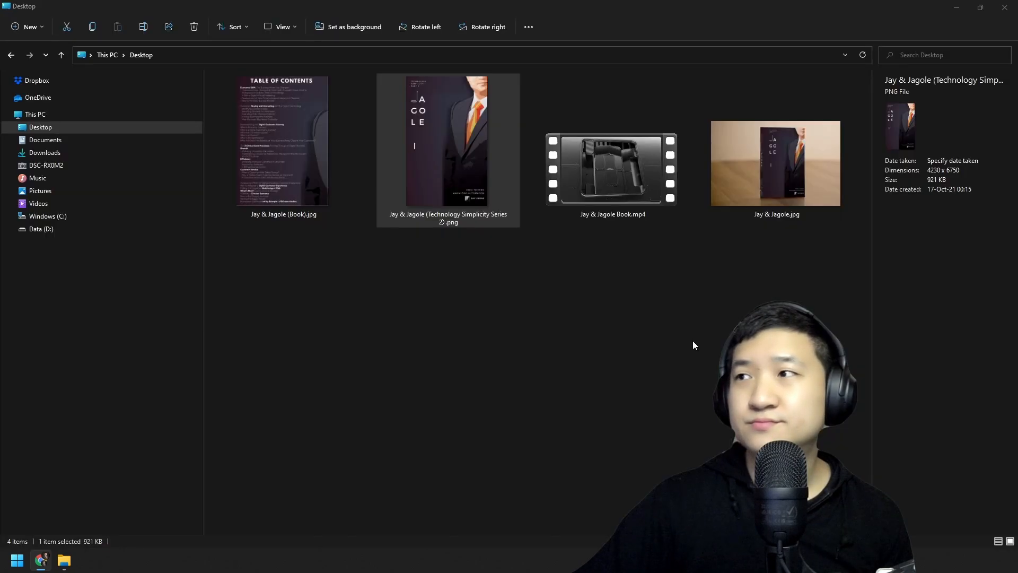
{"action": "left_click", "coordinate": [341, 300]}
{"action": "left_click", "coordinate": [298, 186]}
{"action": "left_click_drag", "start_coordinate": [425, 347], "coordinate": [528, 316]}
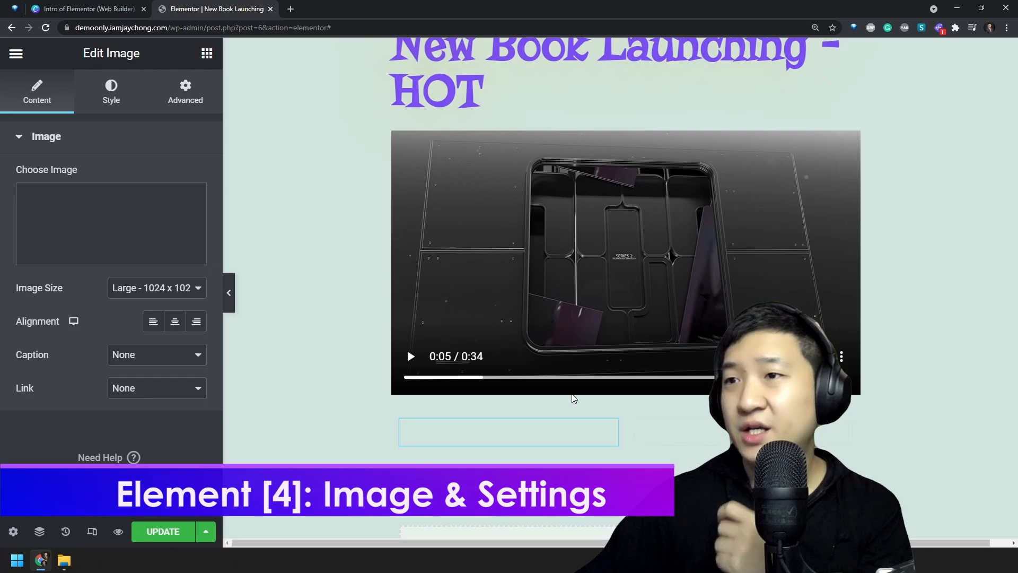
Review the cover image's size options and keep Large - 1024 x 1024
{"action": "scroll", "coordinate": [532, 368], "scroll_direction": "down", "scroll_amount": 5}
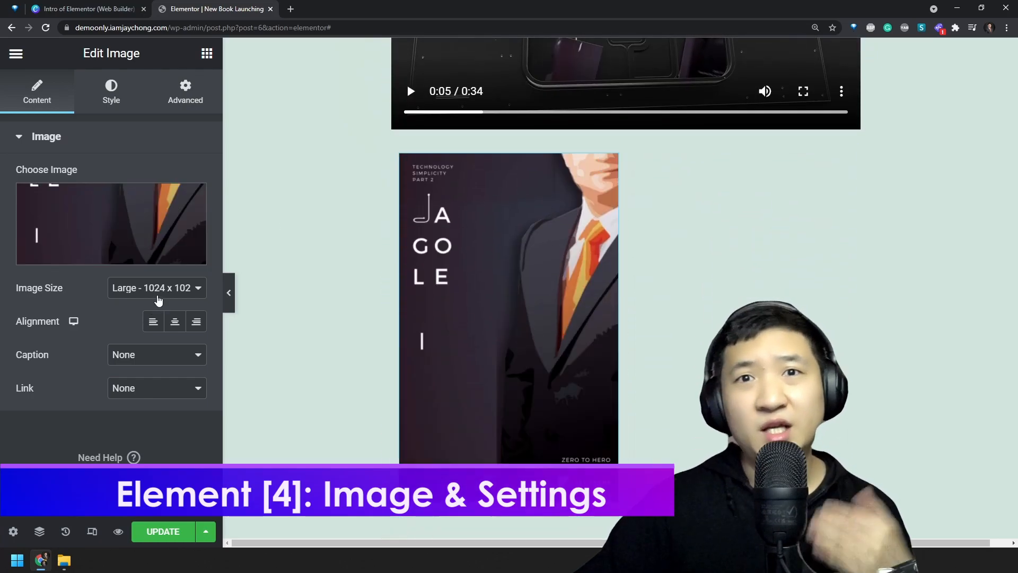
{"action": "left_click", "coordinate": [158, 294]}
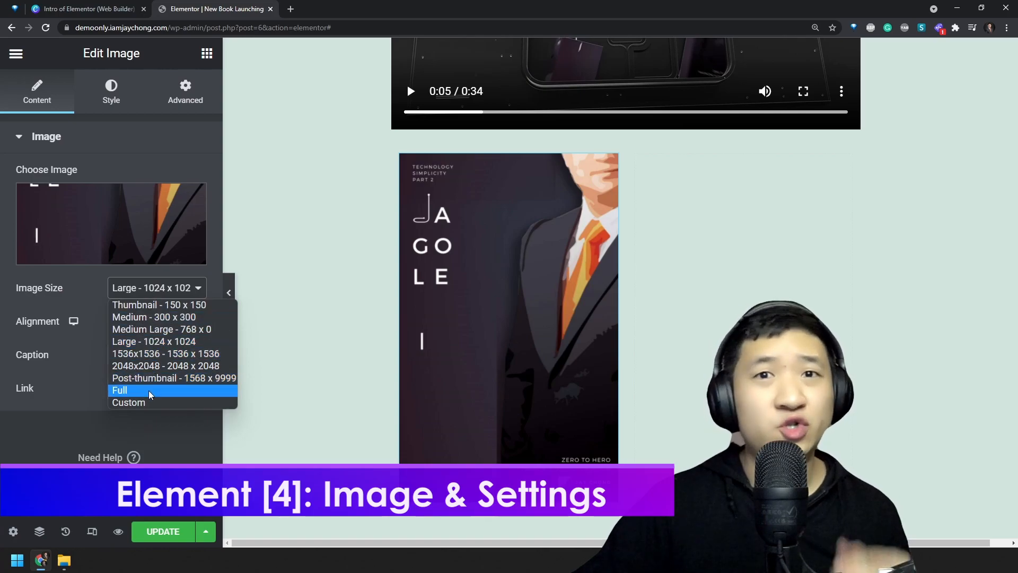
{"action": "left_click", "coordinate": [167, 343]}
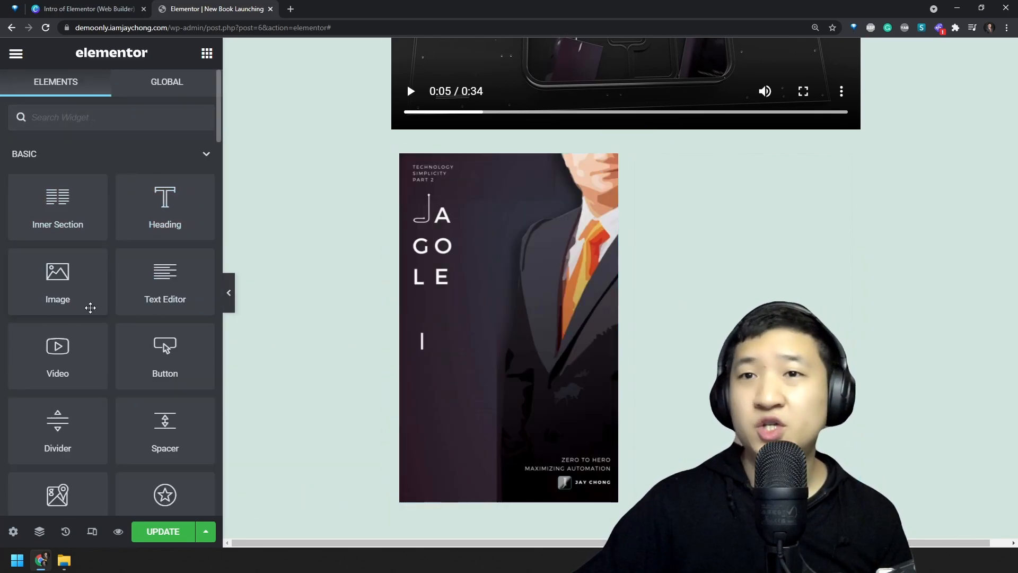
Add an Image widget to the inner section's second column and insert the table-of-contents image
{"action": "left_click_drag", "start_coordinate": [90, 308], "coordinate": [677, 303]}
{"action": "left_click", "coordinate": [109, 266]}
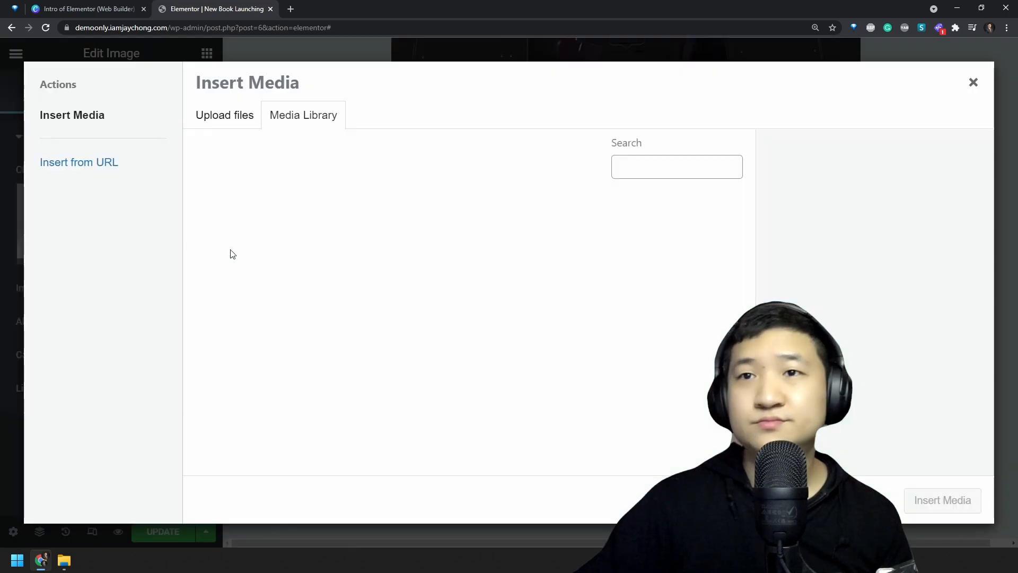
{"action": "left_click", "coordinate": [954, 506]}
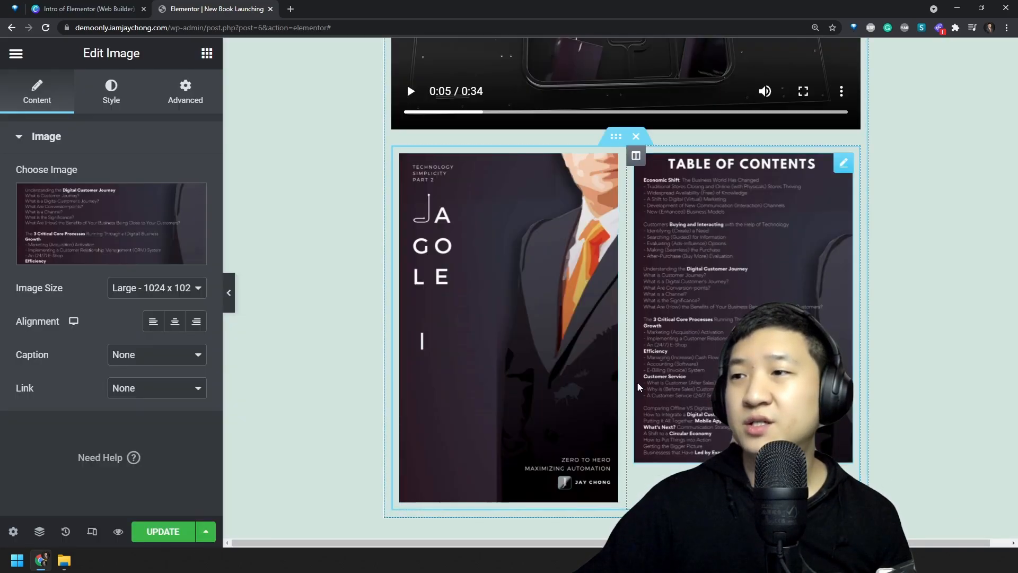
Try the Custom image size on the book cover, check the source file's dimensions, and return the size to Large - 1024 x 1024
{"action": "left_click", "coordinate": [424, 305]}
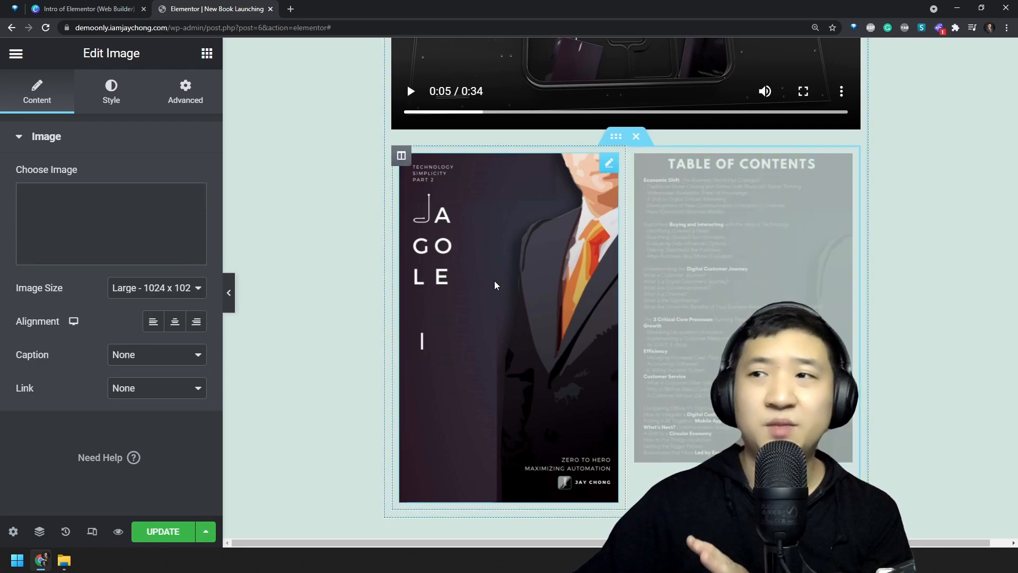
{"action": "left_click", "coordinate": [172, 287]}
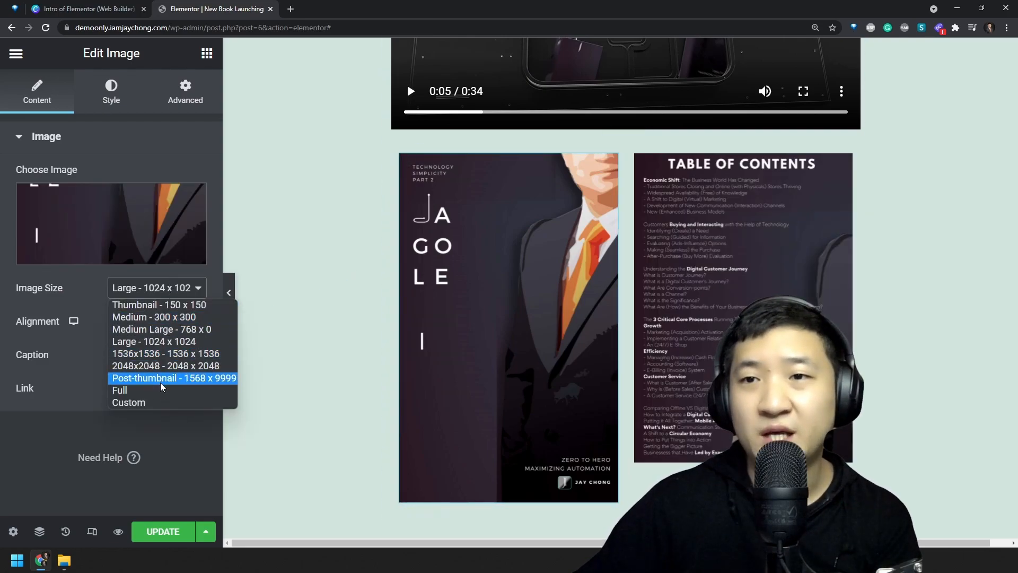
{"action": "left_click", "coordinate": [125, 402]}
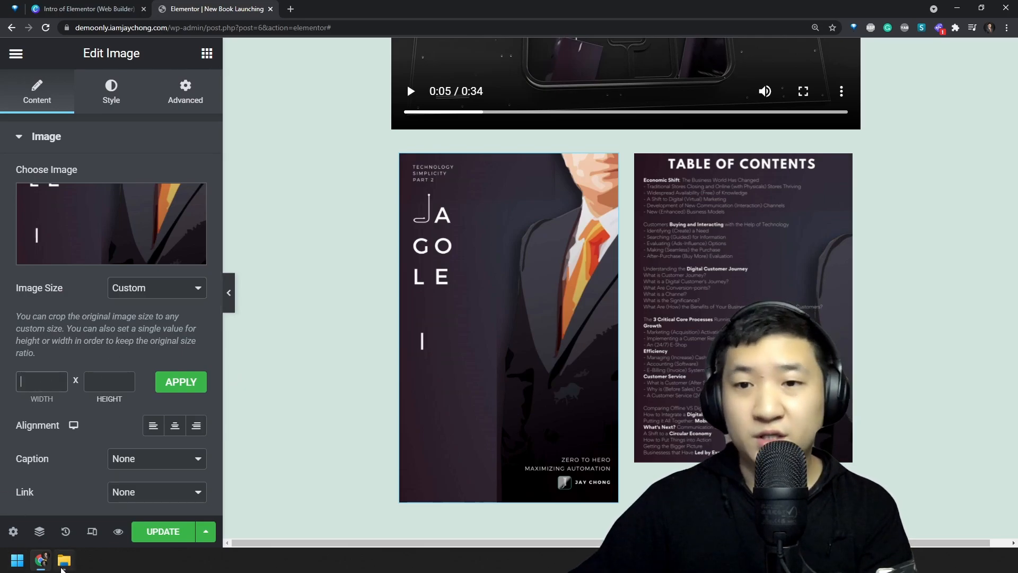
{"action": "left_click", "coordinate": [64, 560]}
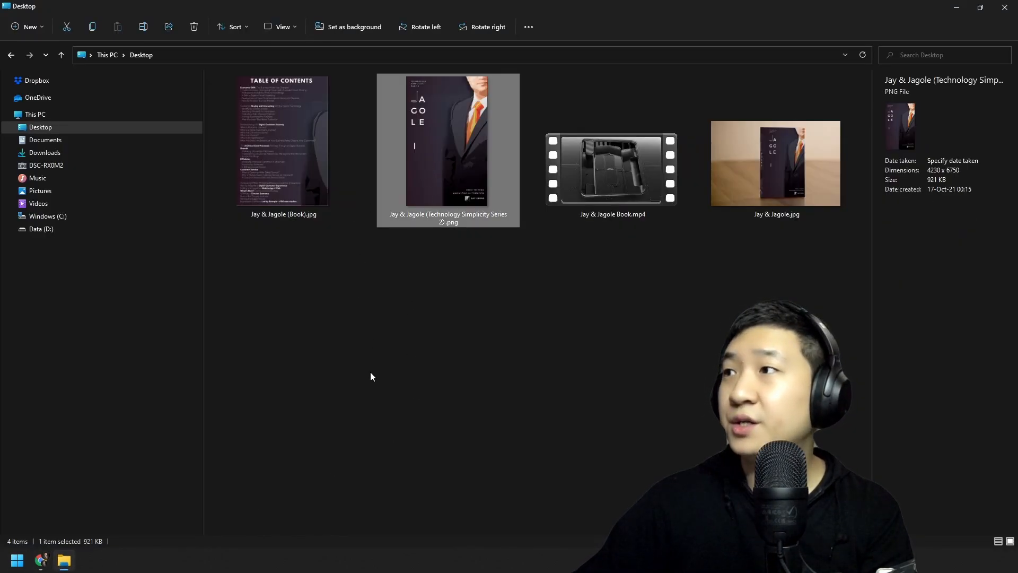
{"action": "left_click", "coordinate": [37, 561]}
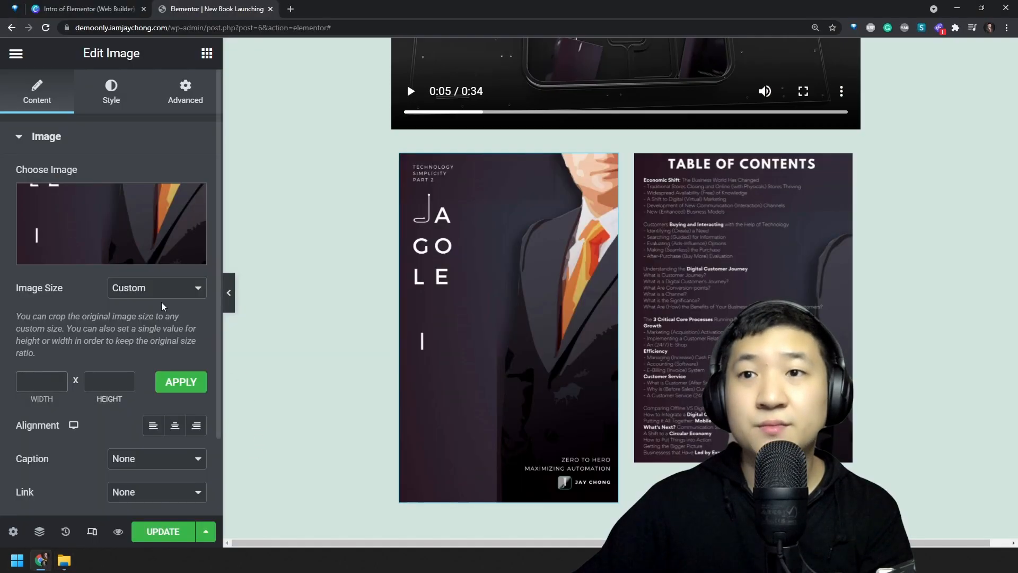
{"action": "left_click", "coordinate": [137, 291]}
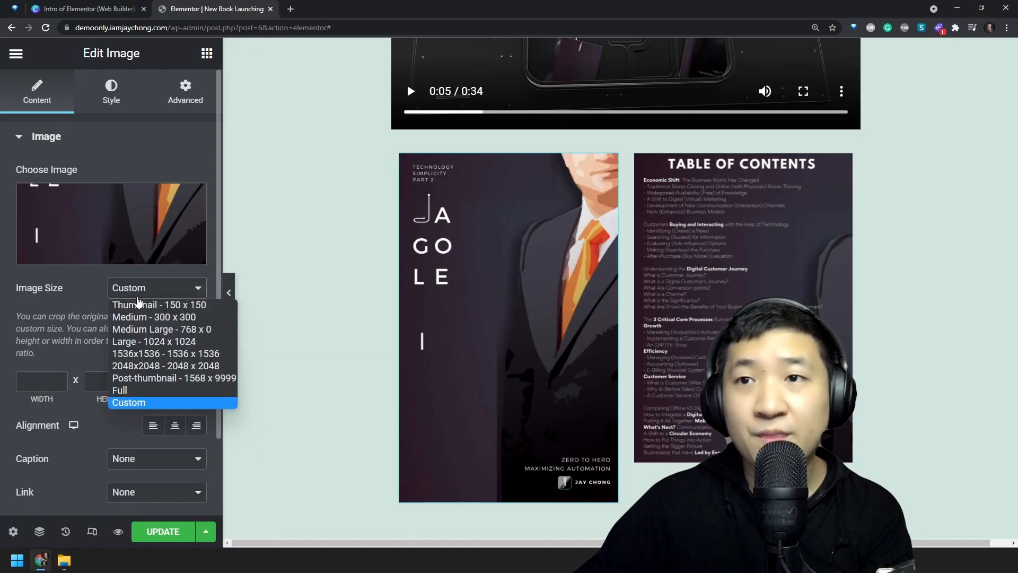
{"action": "left_click", "coordinate": [159, 341]}
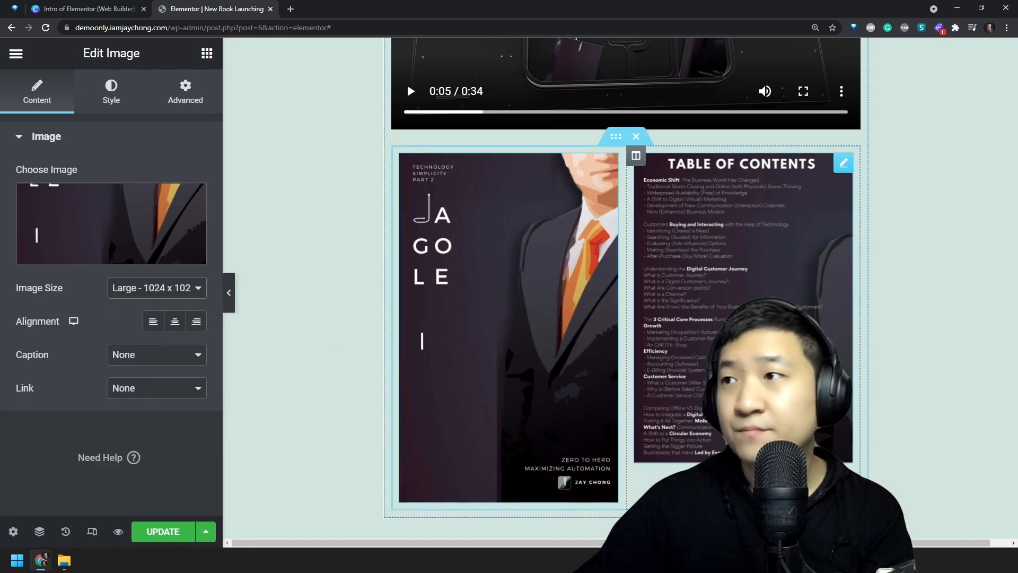
Keep the table-of-contents image at Large - 1024 x 1024 and look through its style and advanced settings
{"action": "left_click", "coordinate": [743, 339]}
{"action": "left_click", "coordinate": [153, 292]}
{"action": "left_click", "coordinate": [168, 345]}
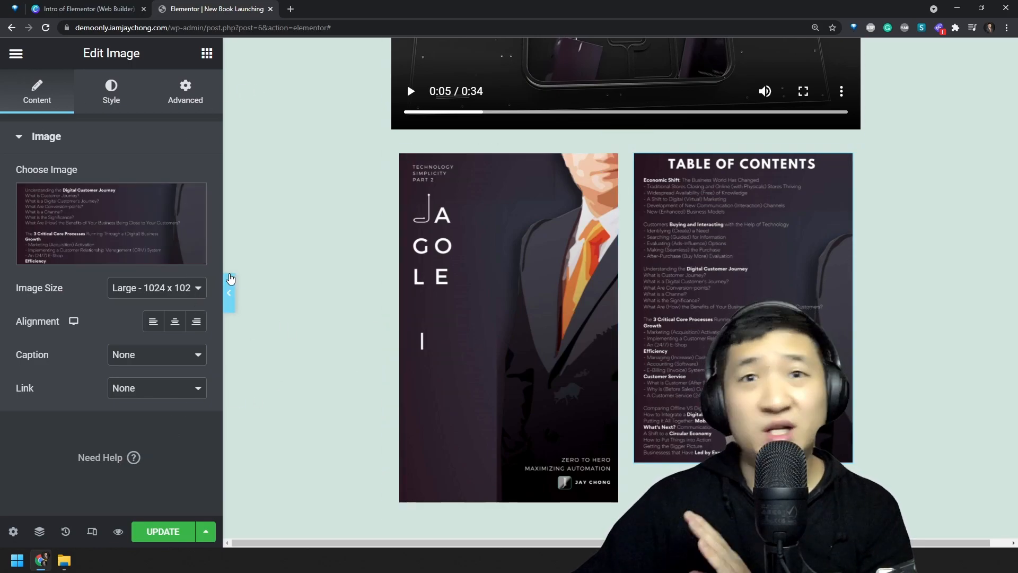
{"action": "left_click", "coordinate": [113, 92]}
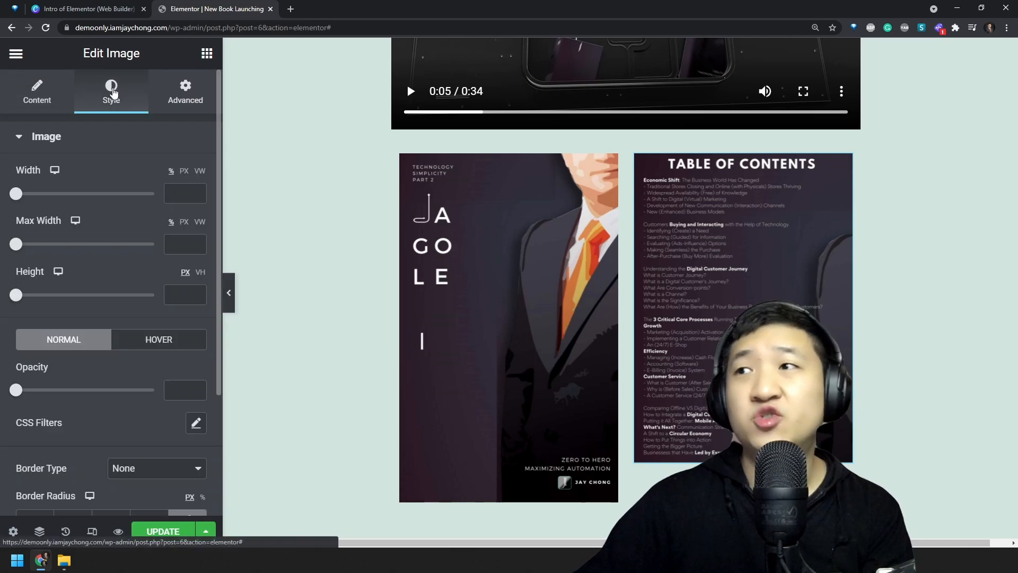
{"action": "scroll", "coordinate": [127, 322], "scroll_direction": "down", "scroll_amount": 3}
{"action": "scroll", "coordinate": [126, 322], "scroll_direction": "up", "scroll_amount": 3}
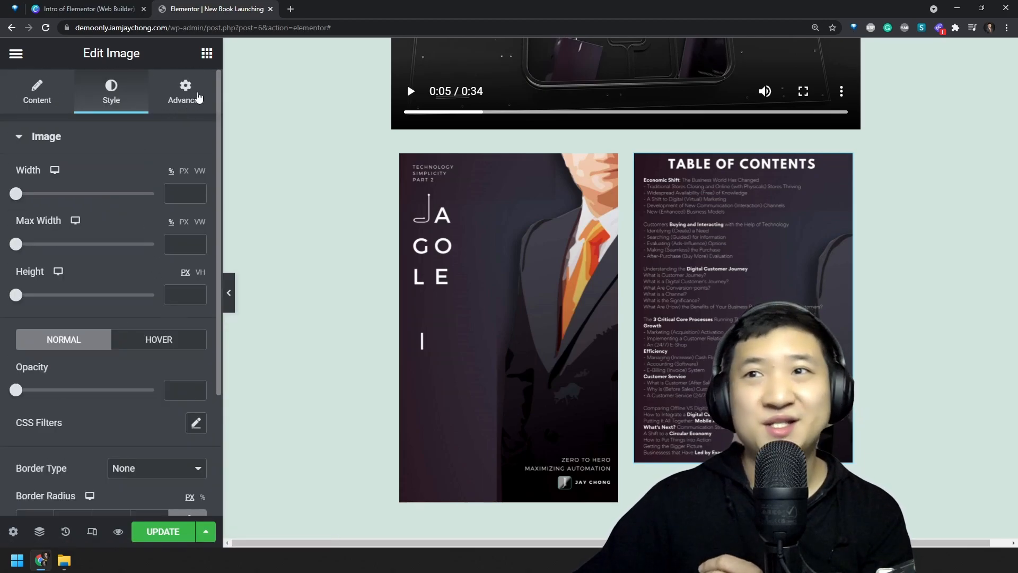
{"action": "left_click", "coordinate": [186, 94]}
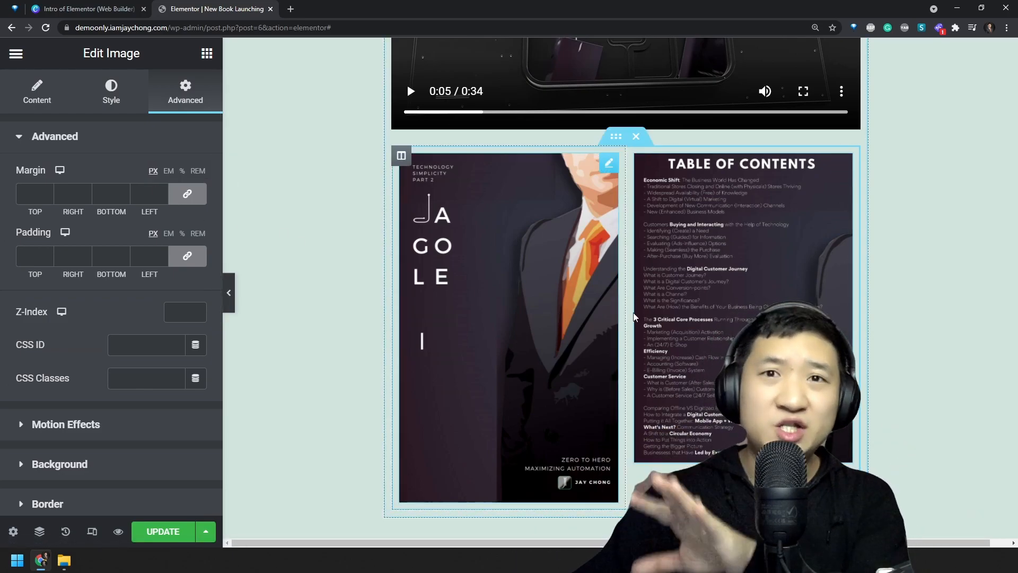
Give the book cover image a Fade In Up entrance animation
{"action": "left_click", "coordinate": [610, 318]}
{"action": "scroll", "coordinate": [576, 229], "scroll_direction": "up", "scroll_amount": 10}
{"action": "scroll", "coordinate": [579, 231], "scroll_direction": "down", "scroll_amount": 10}
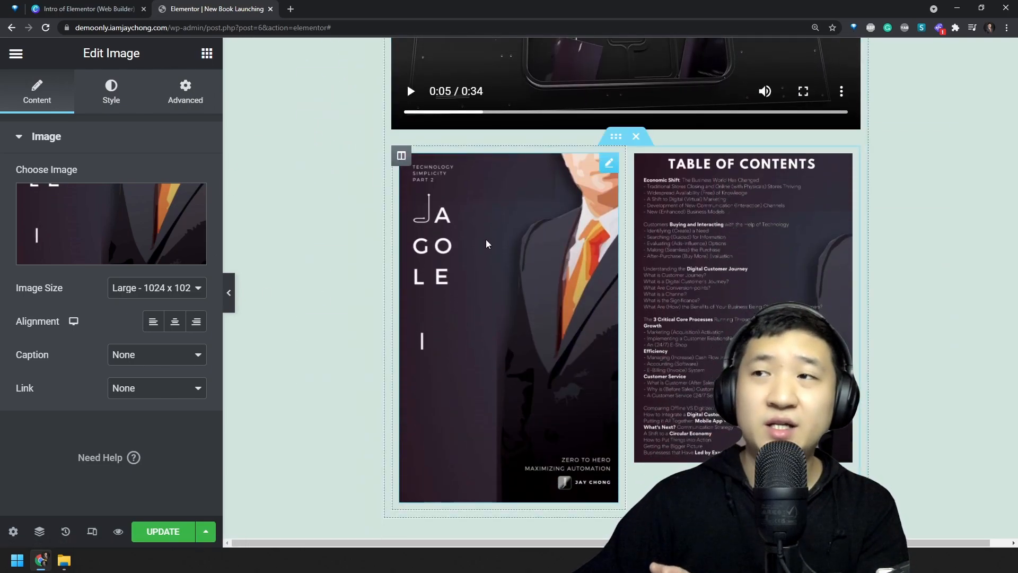
{"action": "left_click", "coordinate": [186, 94]}
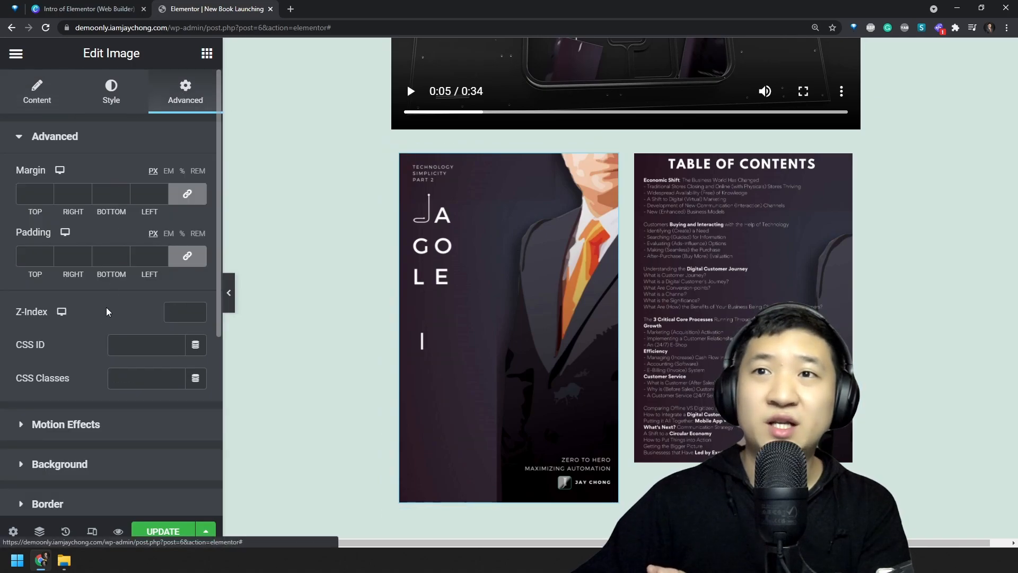
{"action": "scroll", "coordinate": [107, 325], "scroll_direction": "down", "scroll_amount": 6}
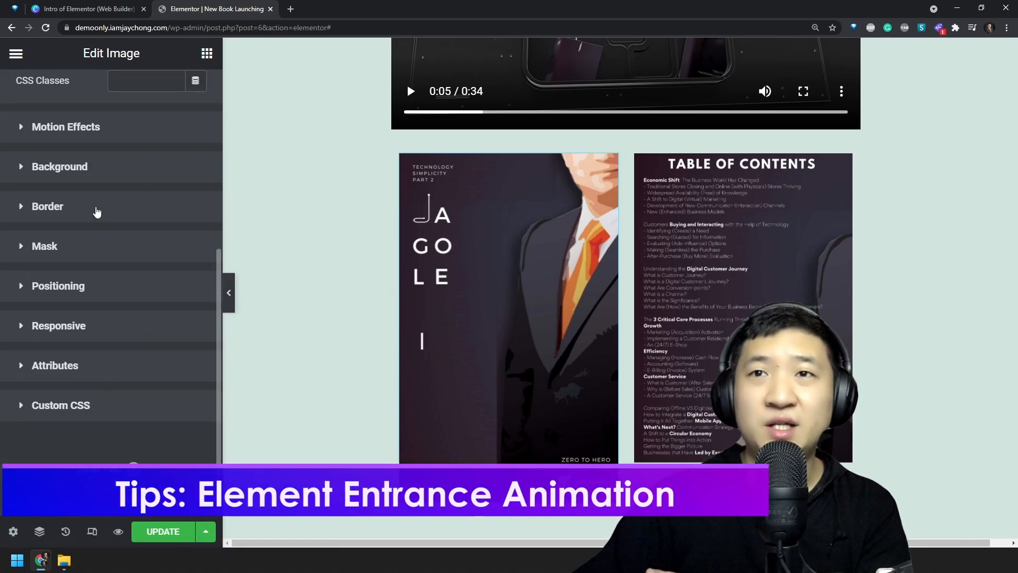
{"action": "scroll", "coordinate": [126, 272], "scroll_direction": "up", "scroll_amount": 3}
{"action": "left_click", "coordinate": [62, 254]}
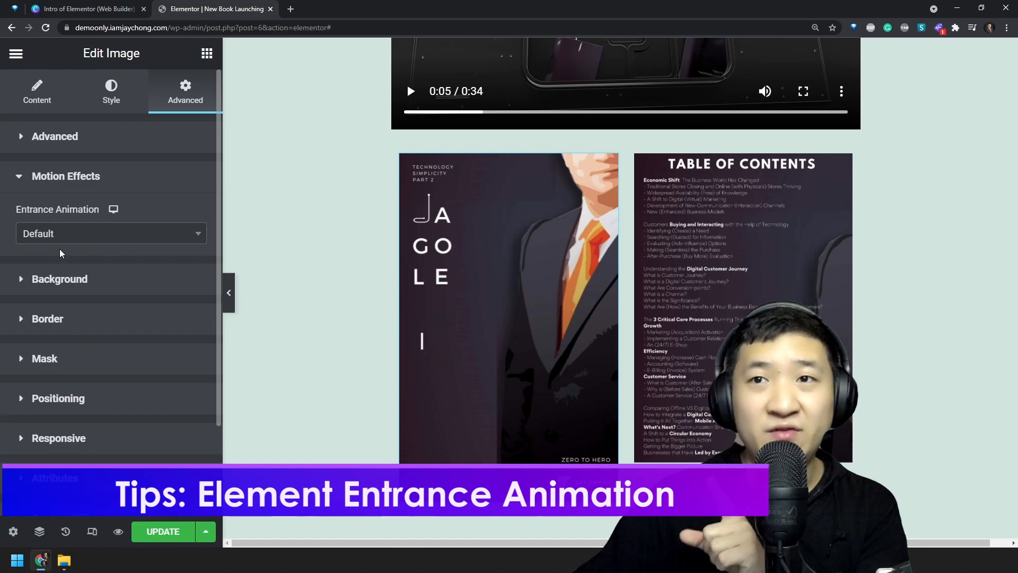
{"action": "left_click", "coordinate": [106, 243]}
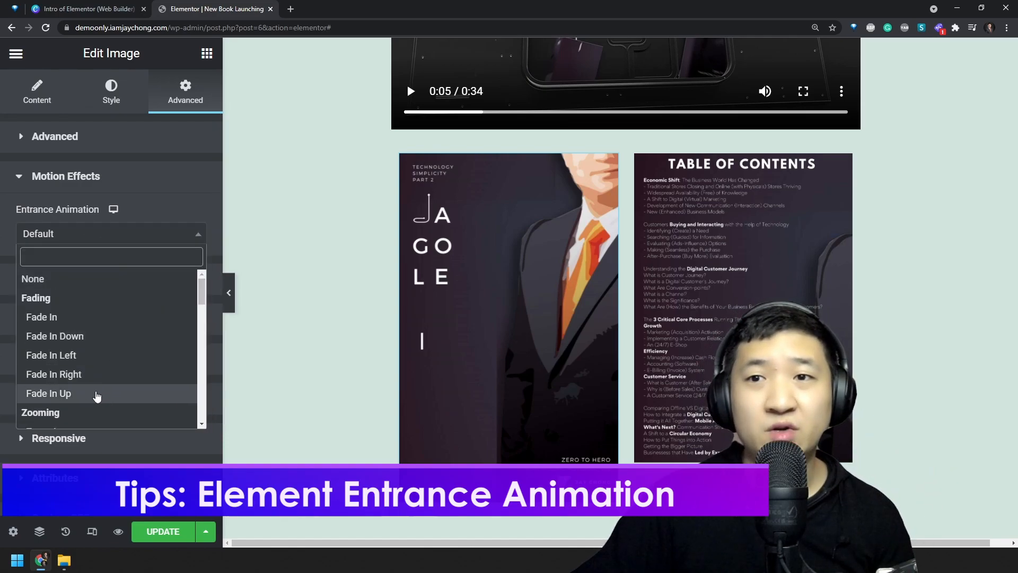
{"action": "left_click", "coordinate": [96, 396]}
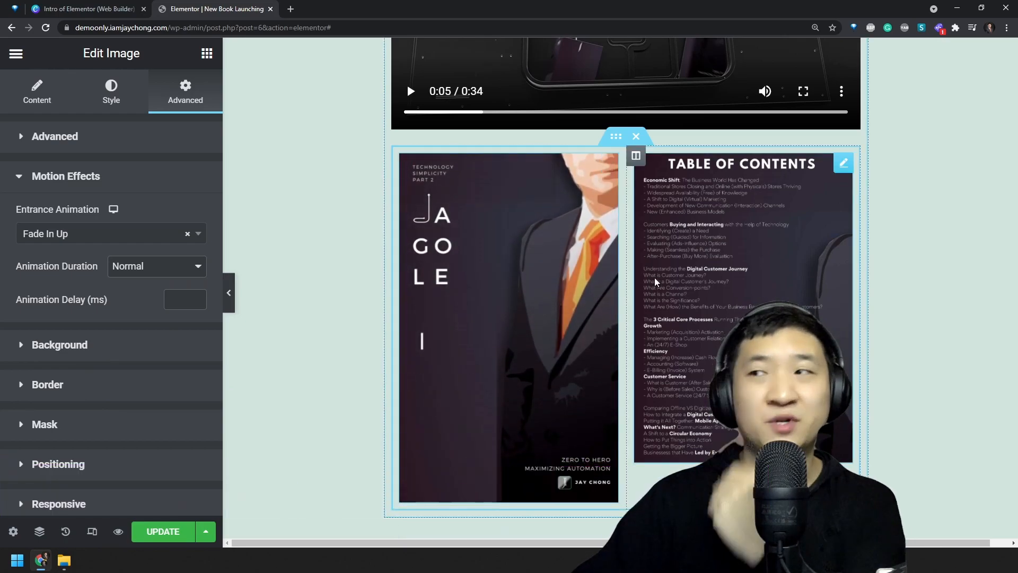
Give the table-of-contents image the same Fade In Up entrance animation
{"action": "left_click", "coordinate": [55, 136]}
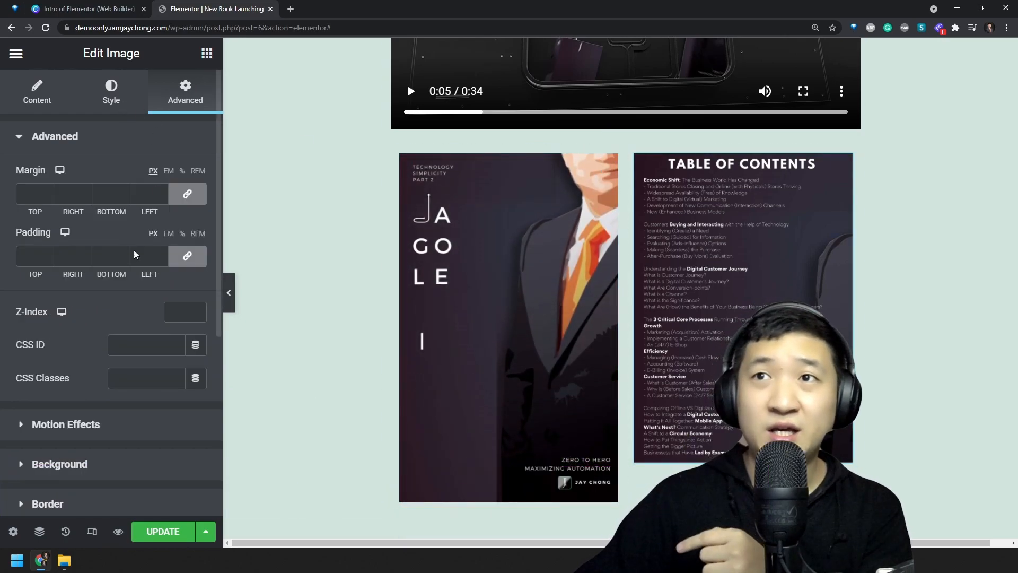
{"action": "scroll", "coordinate": [106, 350], "scroll_direction": "down", "scroll_amount": 3}
{"action": "left_click", "coordinate": [66, 291]}
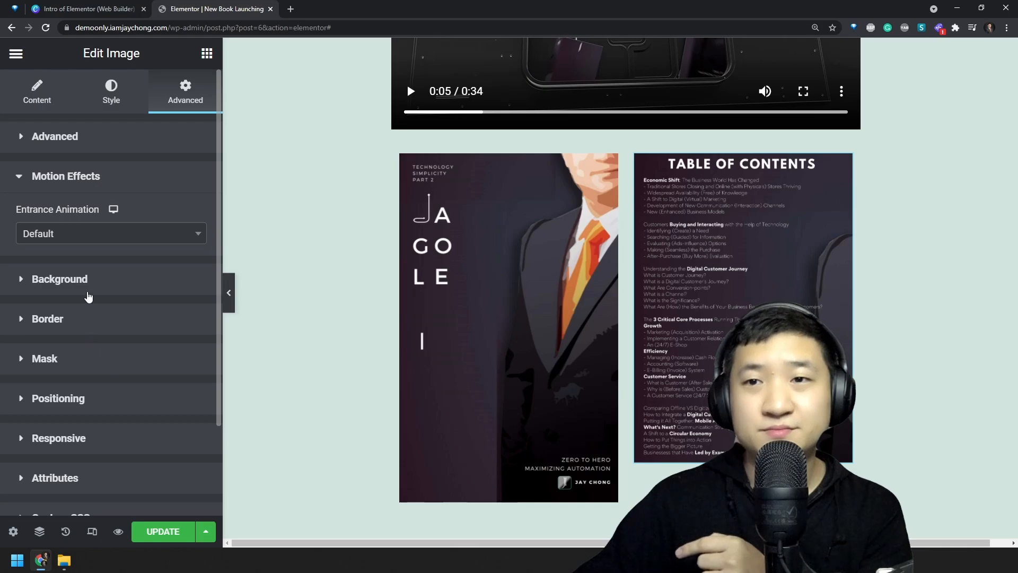
{"action": "left_click", "coordinate": [98, 232]}
{"action": "left_click", "coordinate": [124, 391]}
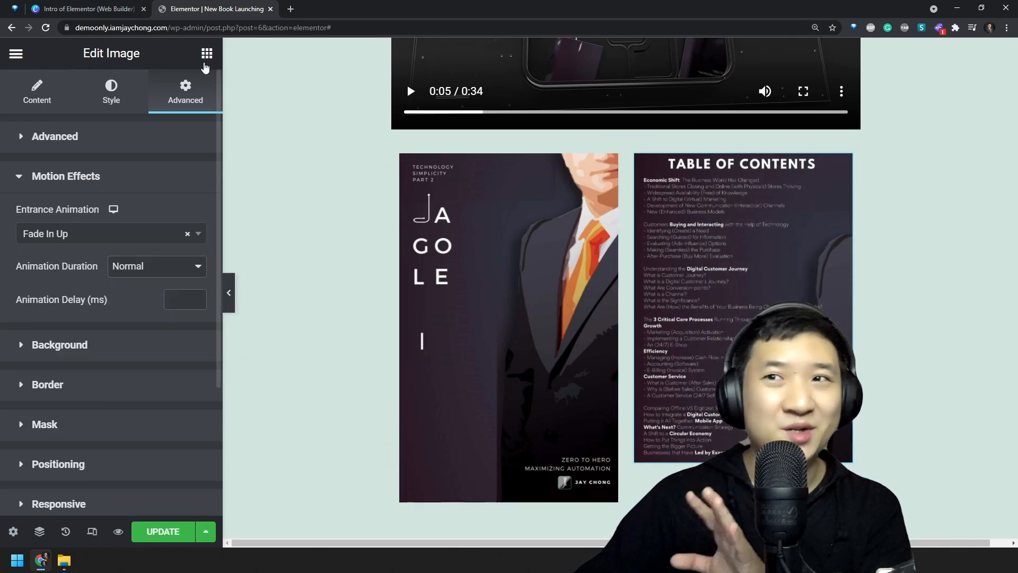
Add a Button widget in a new section of its own below the section with the two book images
{"action": "left_click", "coordinate": [207, 53]}
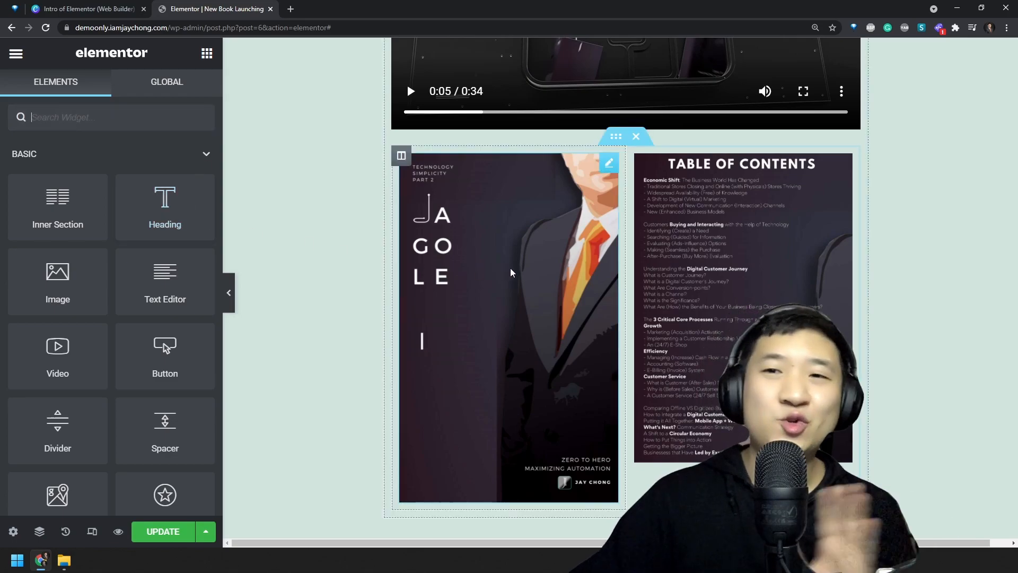
{"action": "scroll", "coordinate": [511, 272], "scroll_direction": "down", "scroll_amount": 2}
{"action": "scroll", "coordinate": [198, 341], "scroll_direction": "down", "scroll_amount": 3}
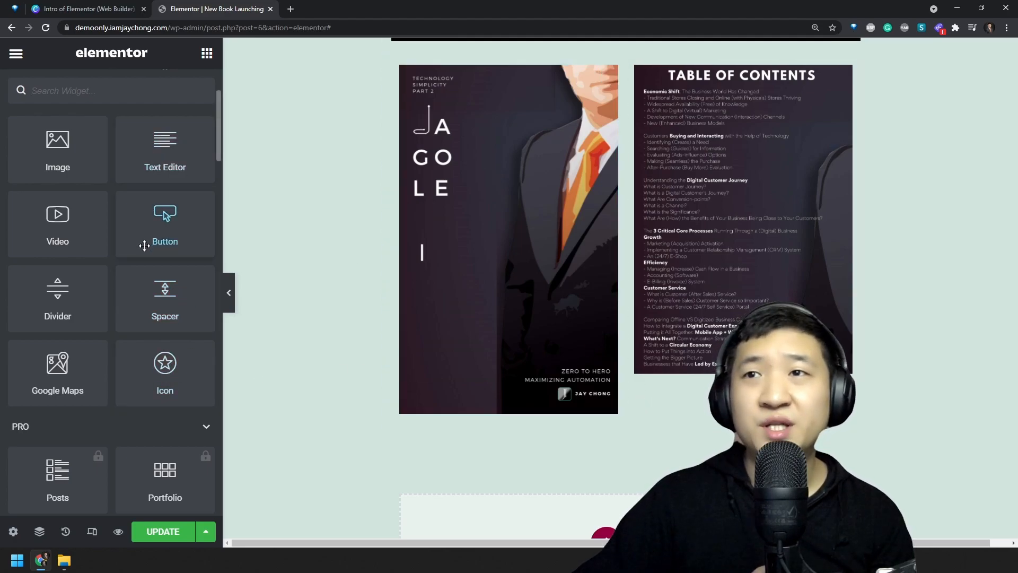
{"action": "scroll", "coordinate": [144, 246], "scroll_direction": "up", "scroll_amount": 3}
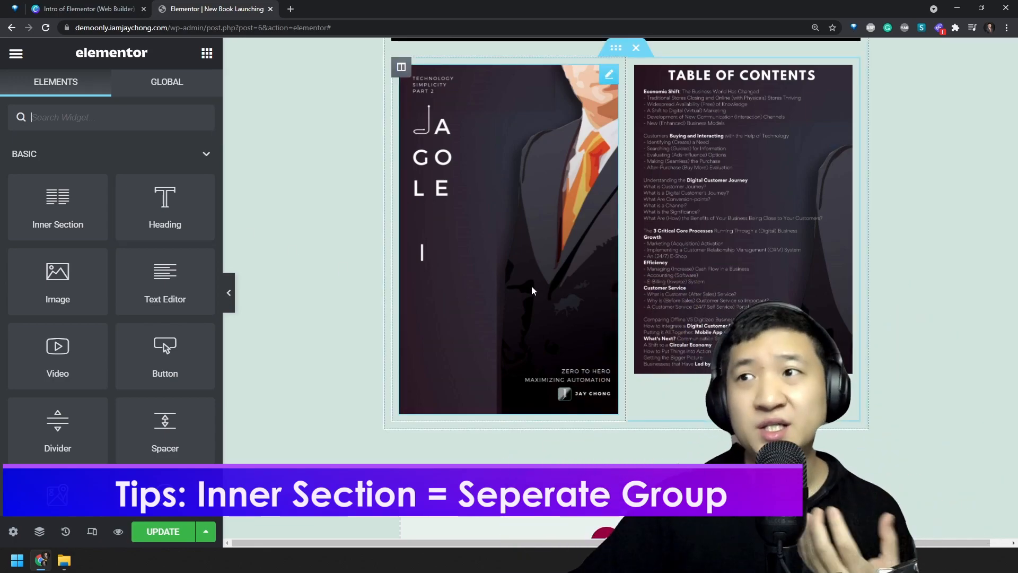
{"action": "scroll", "coordinate": [520, 290], "scroll_direction": "up", "scroll_amount": 3}
{"action": "scroll", "coordinate": [519, 294], "scroll_direction": "down", "scroll_amount": 6}
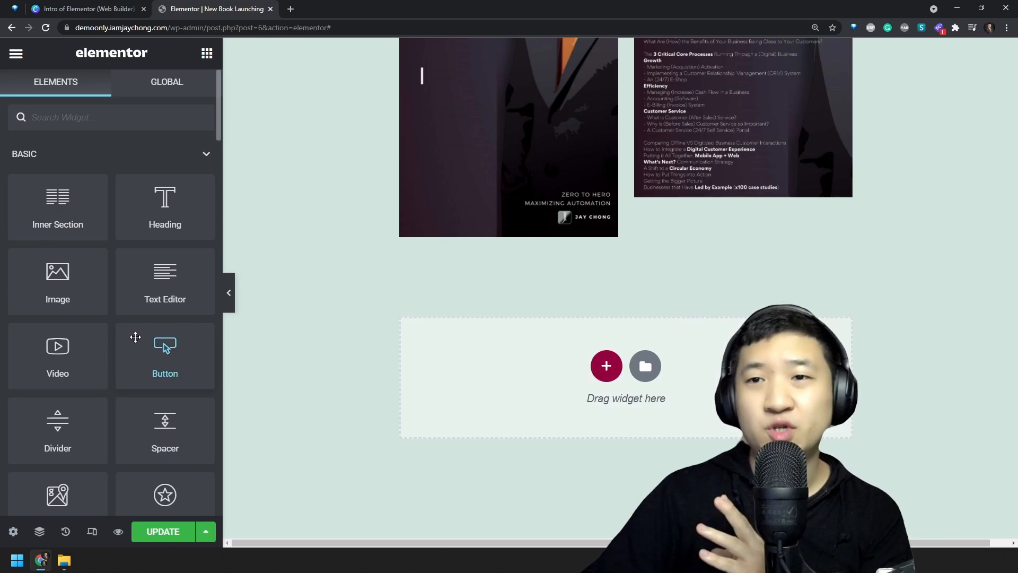
{"action": "scroll", "coordinate": [137, 341], "scroll_direction": "down", "scroll_amount": 2}
{"action": "left_click_drag", "start_coordinate": [142, 234], "coordinate": [604, 342]}
{"action": "mouse_move", "coordinate": [608, 270]}
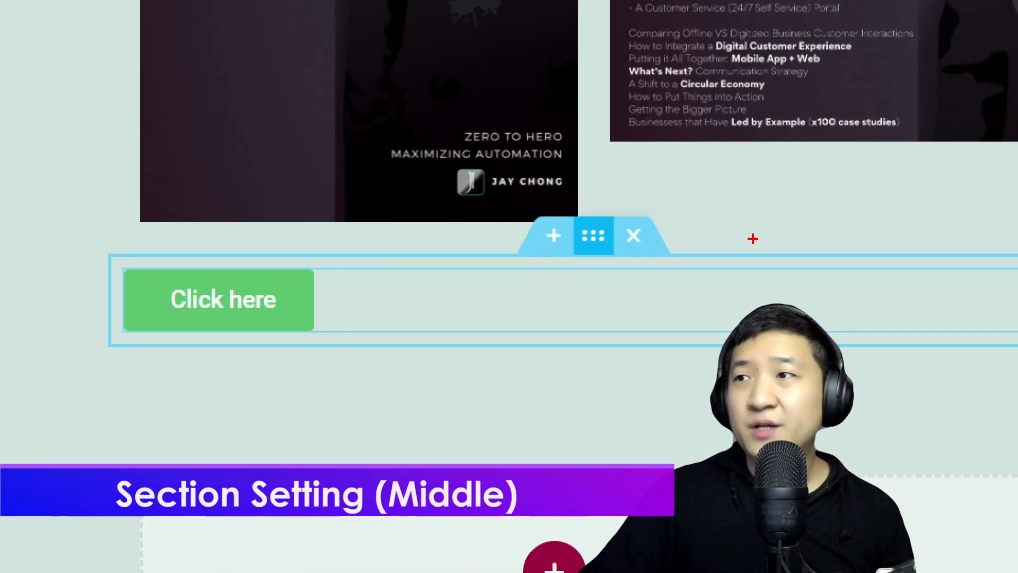
Set the button's section to Full Width content, stretch it across the page and align it vertically to Middle
{"action": "mouse_move", "coordinate": [897, 228]}
{"action": "left_mouse_down"}
{"action": "mouse_move", "coordinate": [5, 229]}
{"action": "mouse_move", "coordinate": [690, 462]}
{"action": "left_mouse_up"}
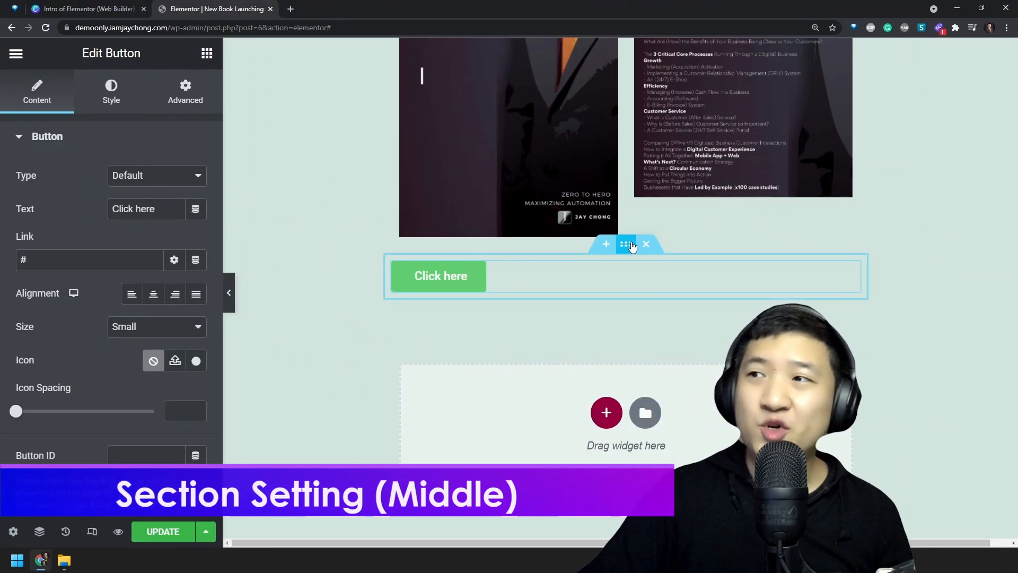
{"action": "left_click", "coordinate": [594, 236]}
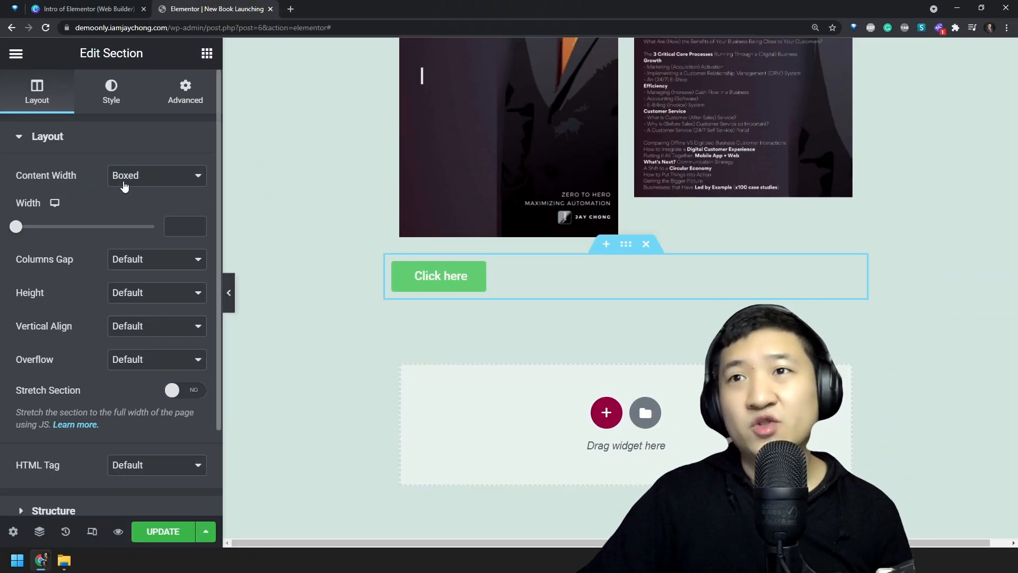
{"action": "left_click", "coordinate": [259, 181]}
{"action": "left_click", "coordinate": [256, 244]}
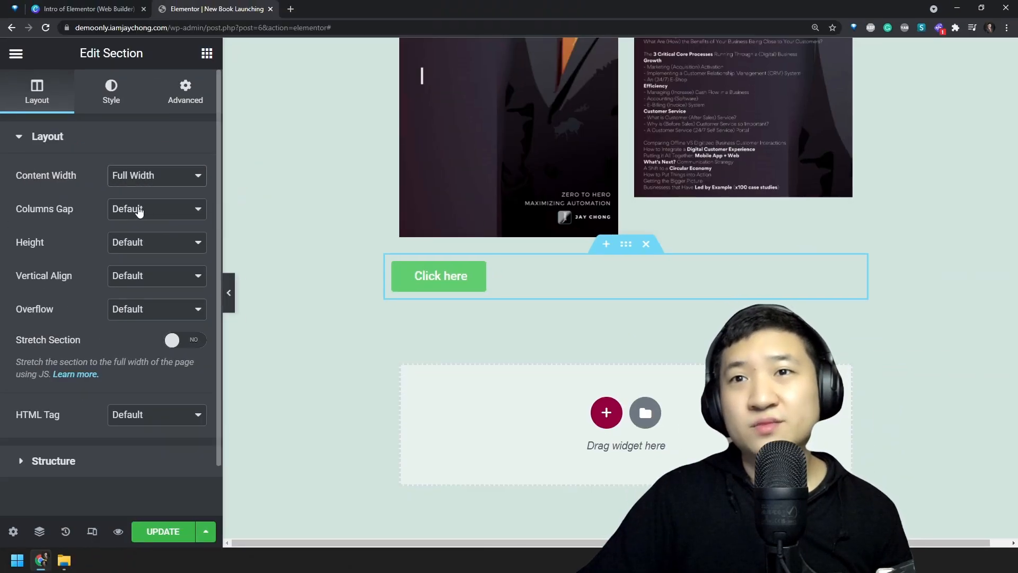
{"action": "left_click", "coordinate": [172, 341]}
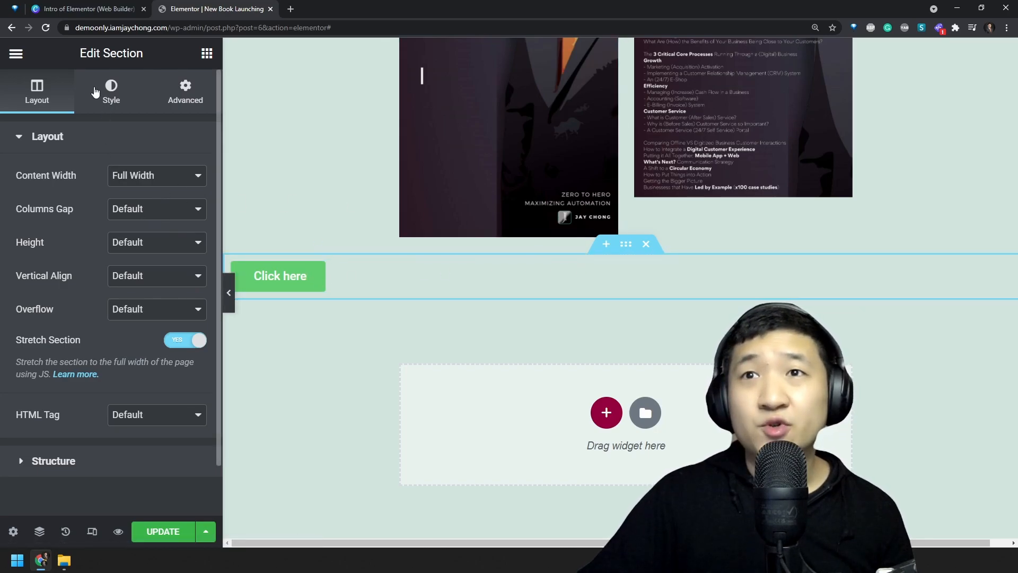
{"action": "left_click", "coordinate": [139, 282]}
{"action": "left_click", "coordinate": [132, 317]}
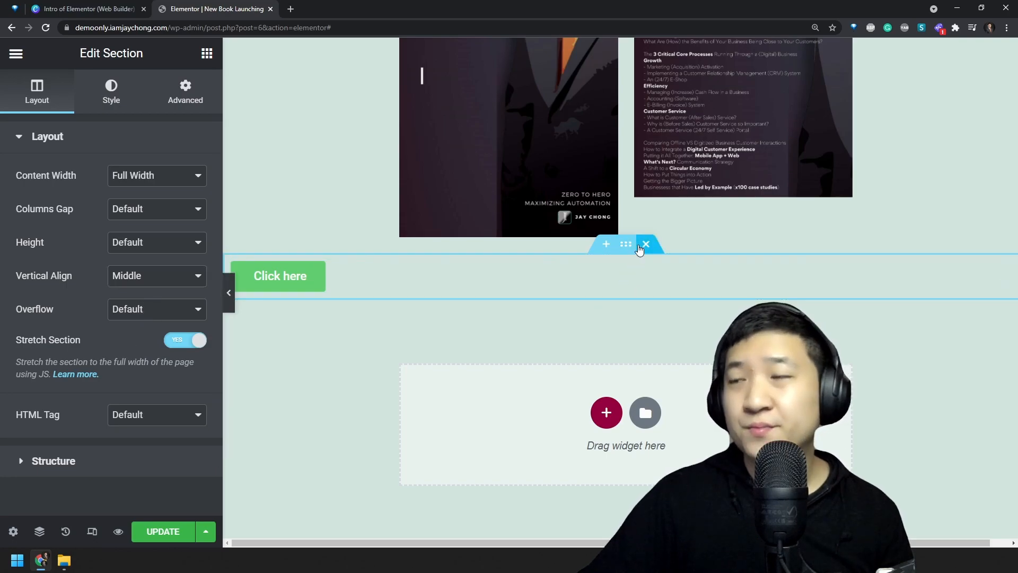
Set the button column's vertical alignment to Middle and its horizontal alignment to Center
{"action": "left_click", "coordinate": [234, 266]}
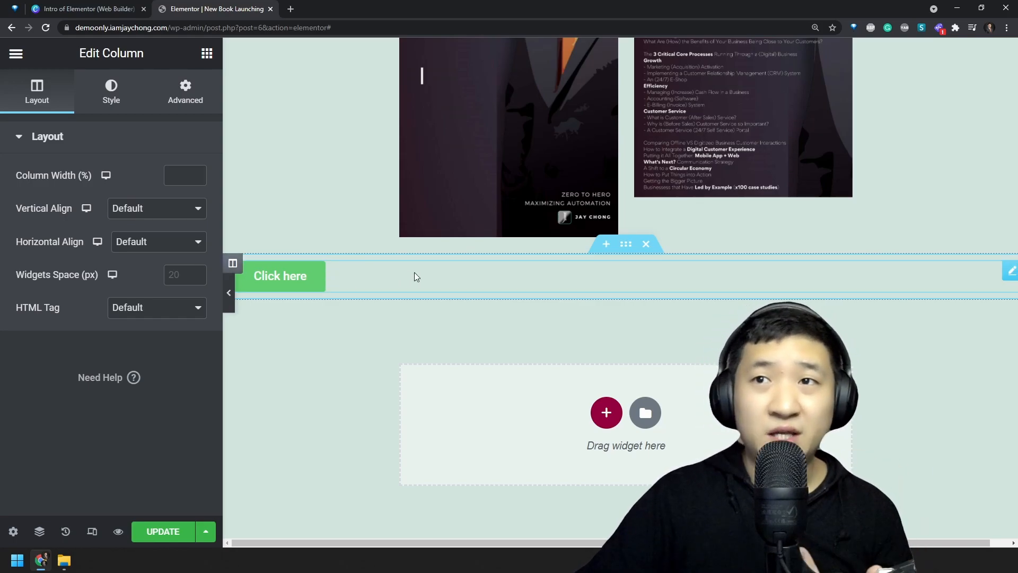
{"action": "left_click", "coordinate": [156, 210]}
{"action": "left_click", "coordinate": [161, 249]}
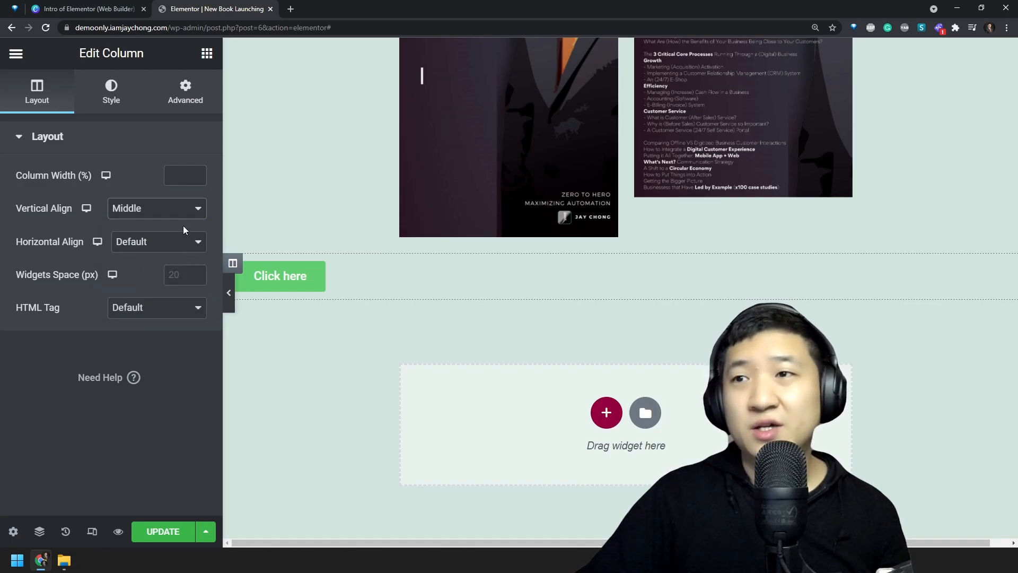
{"action": "left_click", "coordinate": [169, 241]}
{"action": "left_click", "coordinate": [135, 285]}
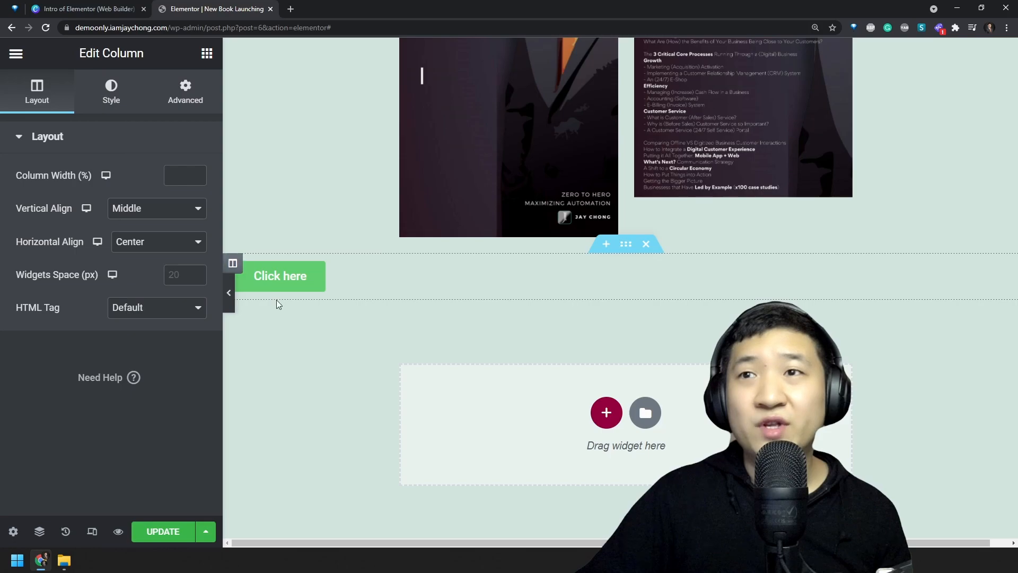
{"action": "left_click", "coordinate": [307, 290]}
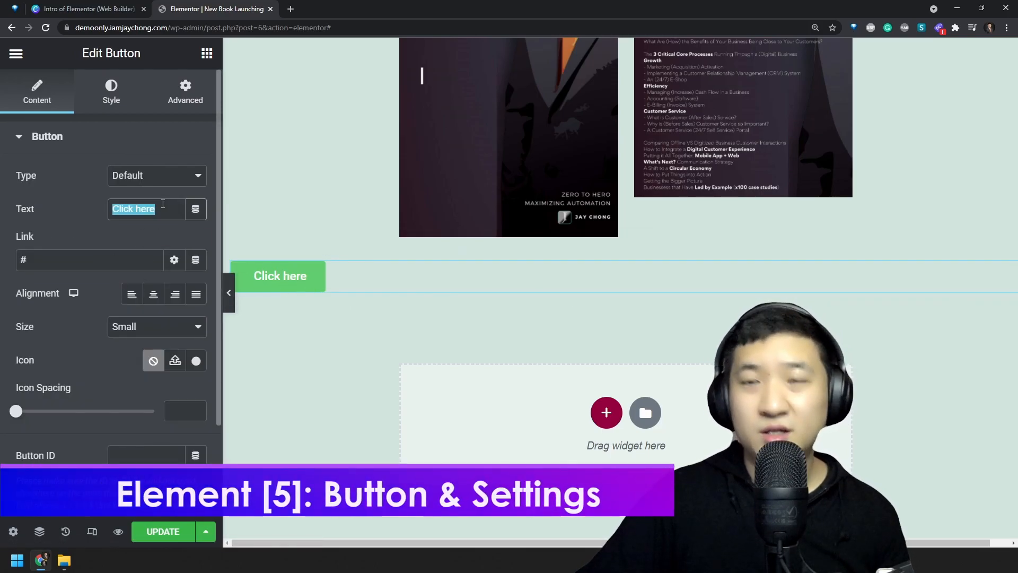
{"action": "type", "text": "Buy Now"}
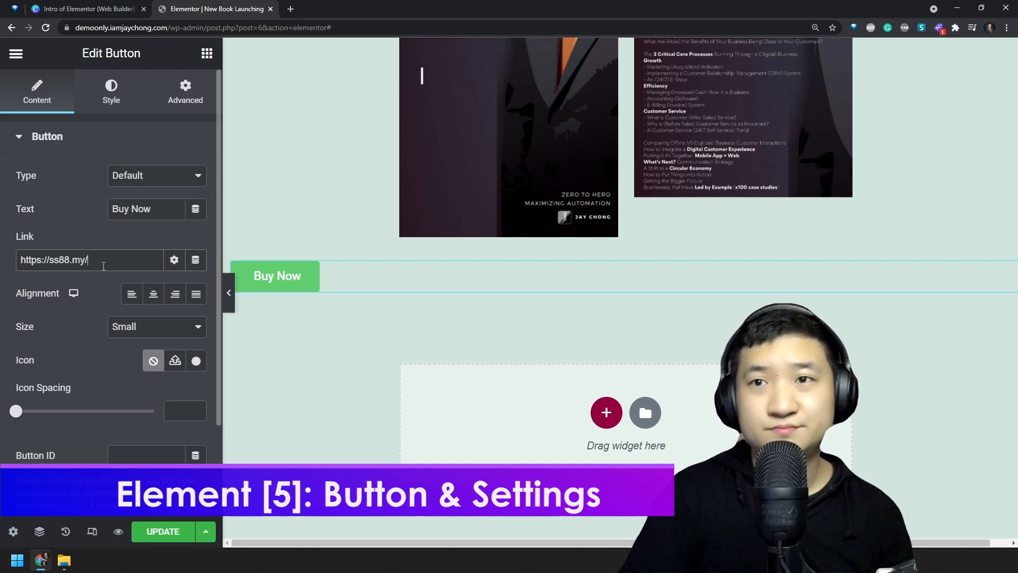
{"action": "type", "text": "ts-book2"}
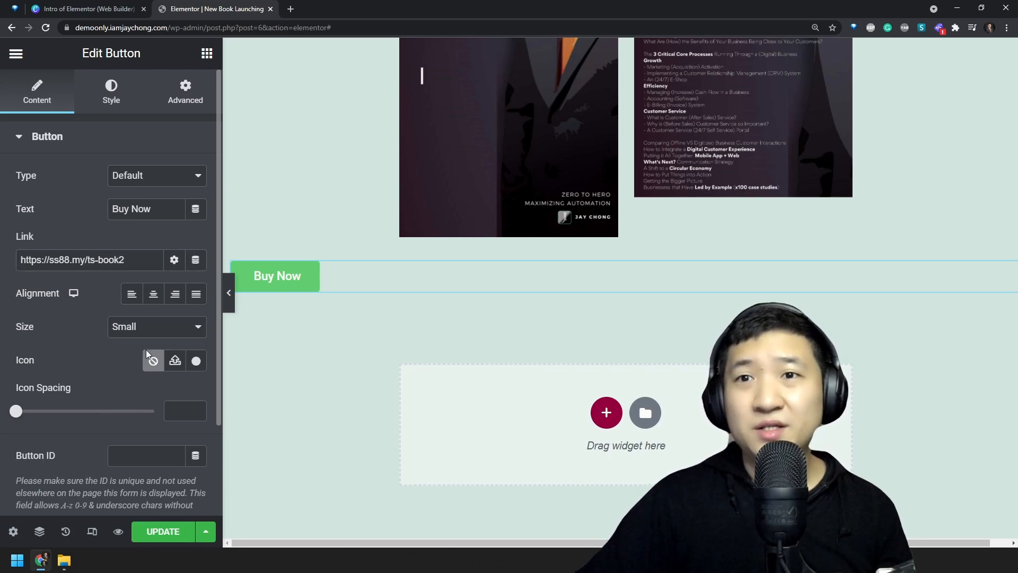
Center the Buy Now button and set its size to Large
{"action": "left_click", "coordinate": [154, 295]}
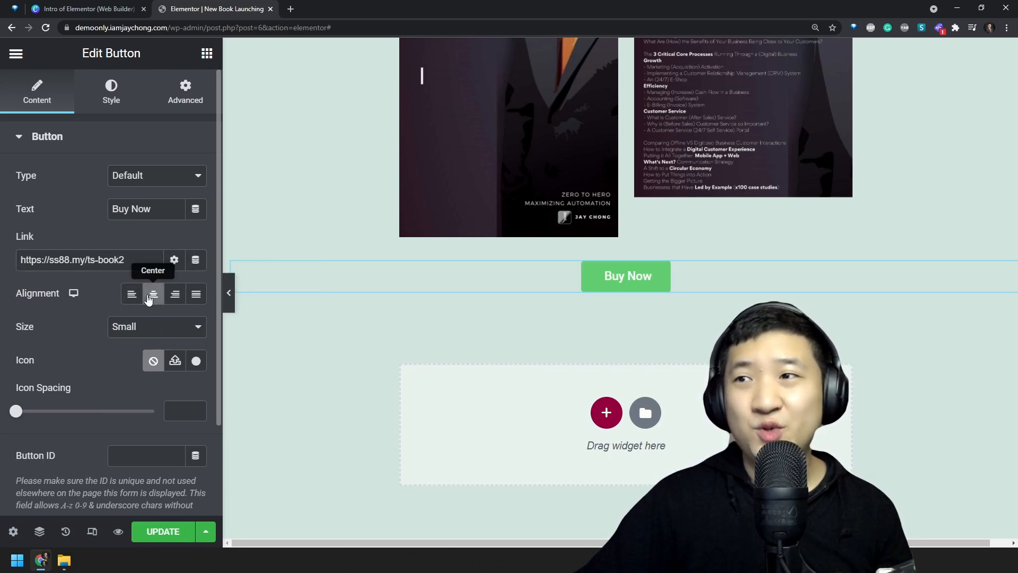
{"action": "left_click", "coordinate": [148, 331]}
{"action": "left_click", "coordinate": [157, 381]}
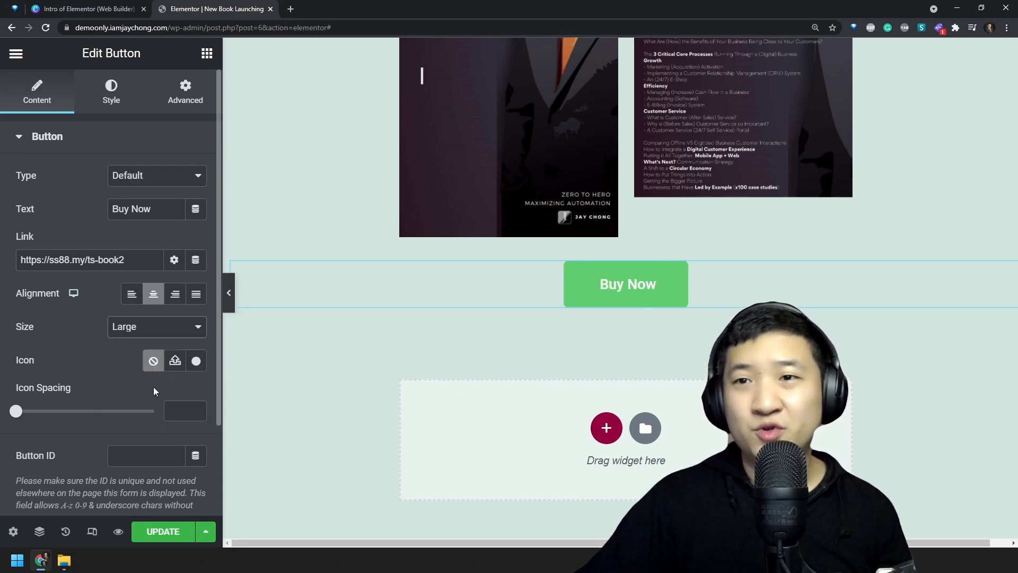
Search the icon library for "shop" and add the shopping basket icon to the Buy Now button
{"action": "left_click", "coordinate": [176, 361]}
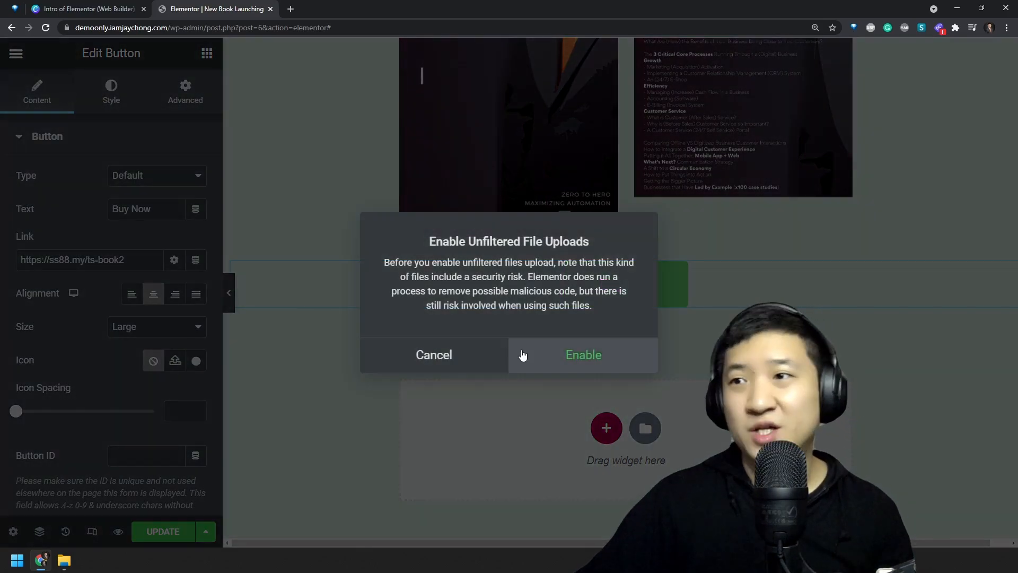
{"action": "left_click", "coordinate": [438, 363]}
{"action": "left_click", "coordinate": [195, 360]}
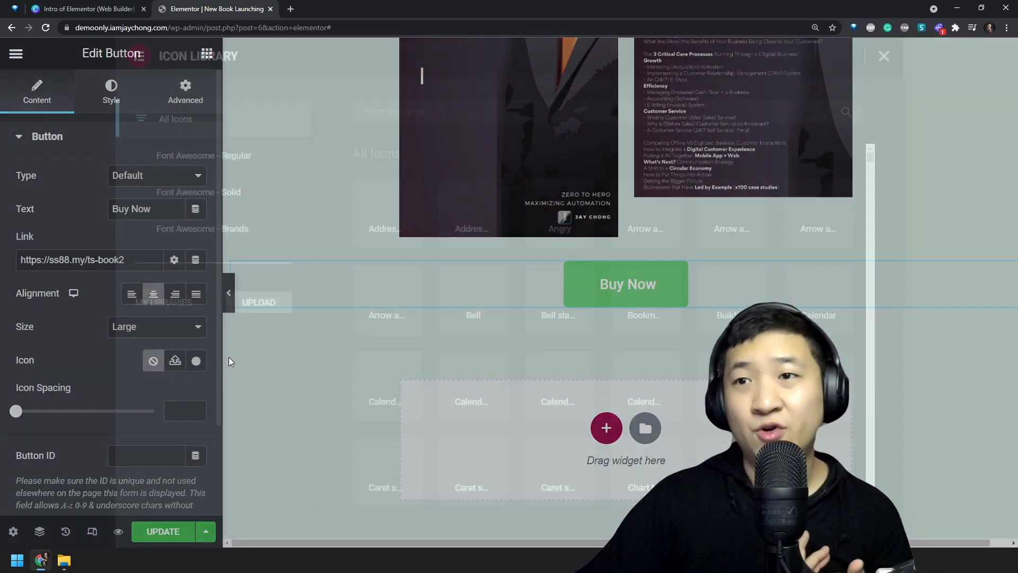
{"action": "left_click", "coordinate": [390, 110]}
{"action": "type", "text": "book"}
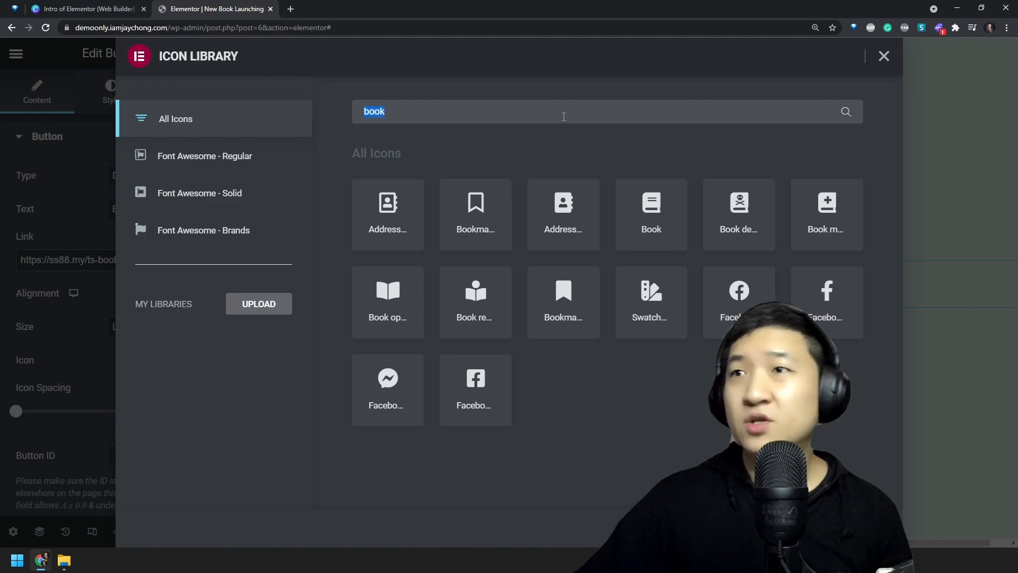
{"action": "type", "text": "purch"}
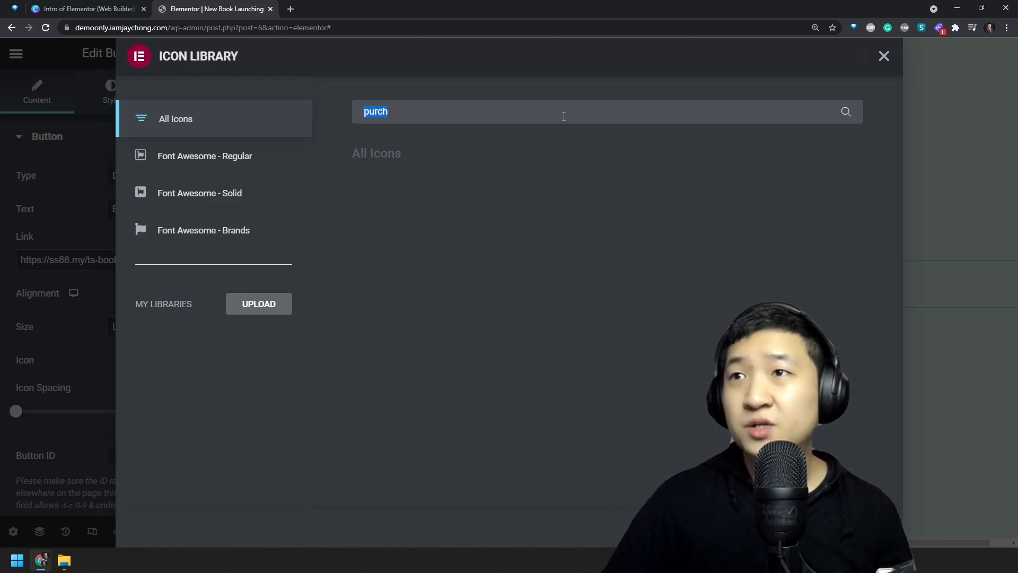
{"action": "type", "text": "buy"}
{"action": "key", "text": "BackSpace"}
{"action": "type", "text": "shop"}
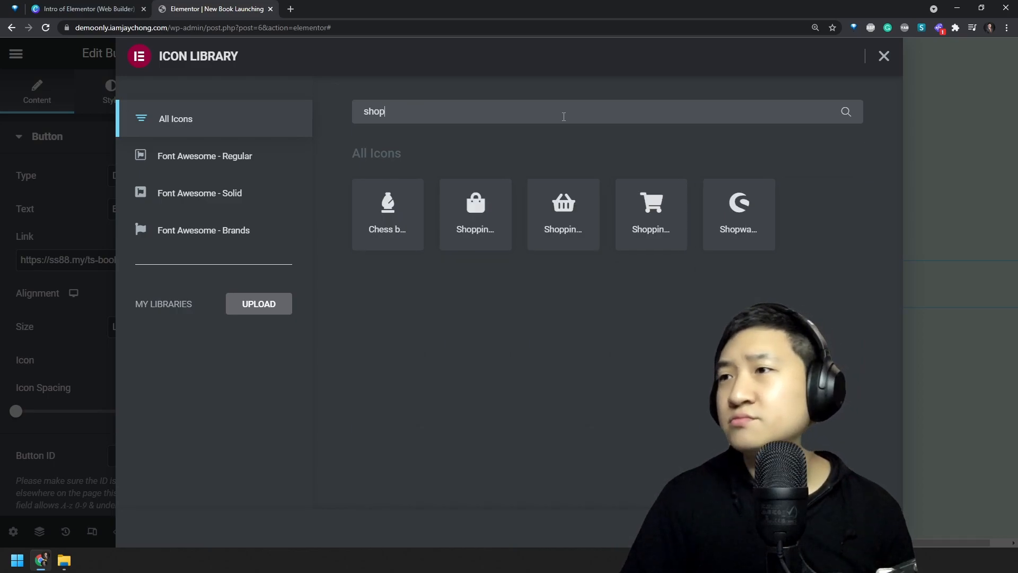
{"action": "double_click", "coordinate": [577, 206]}
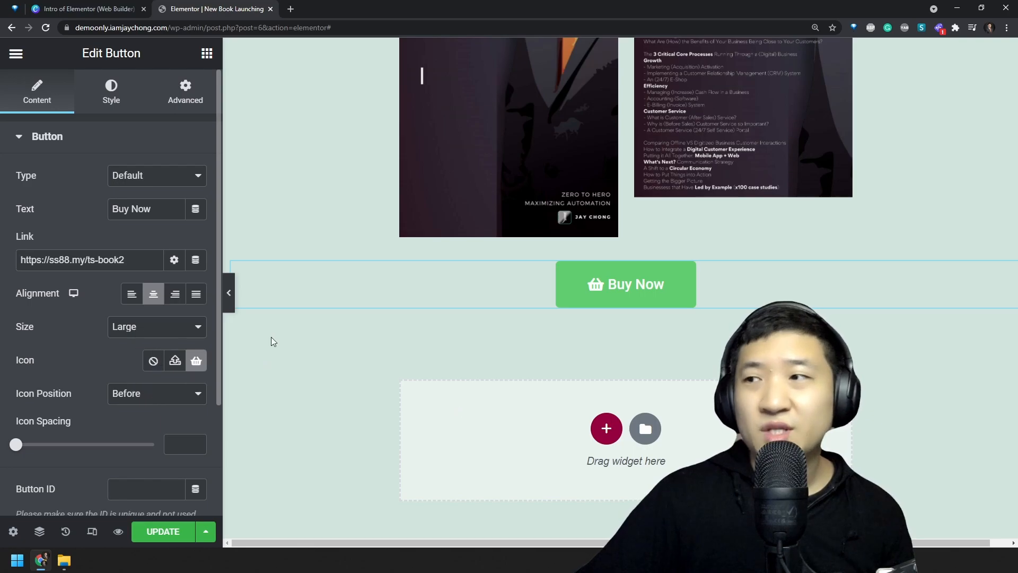
Try the other icon position on the Buy Now button and set it back to Before
{"action": "left_click", "coordinate": [154, 393]}
{"action": "left_click", "coordinate": [152, 422]}
{"action": "left_click", "coordinate": [153, 393]}
{"action": "left_click", "coordinate": [154, 412]}
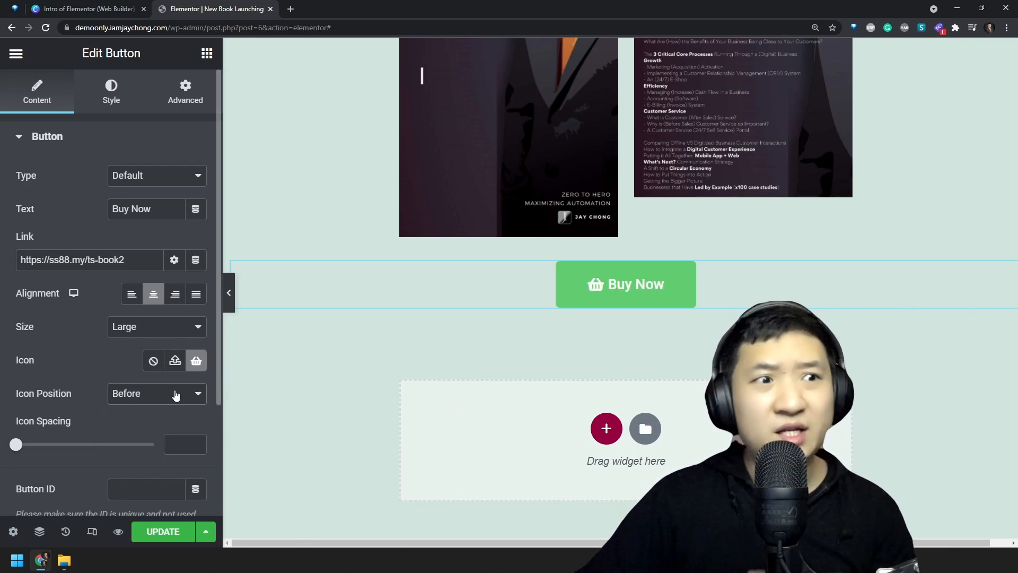
{"action": "scroll", "coordinate": [142, 367], "scroll_direction": "down", "scroll_amount": 3}
{"action": "scroll", "coordinate": [142, 367], "scroll_direction": "up", "scroll_amount": 3}
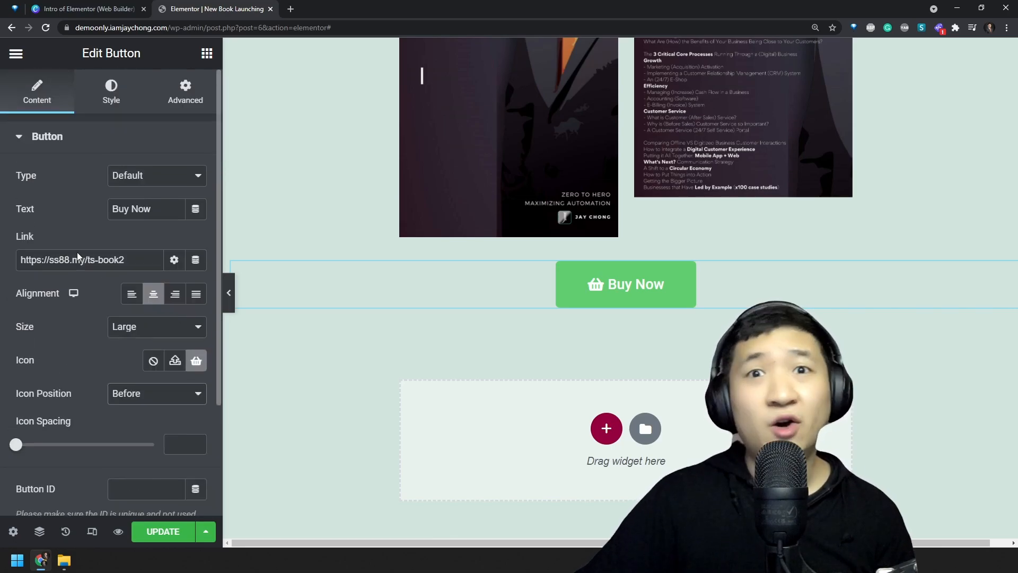
Set the Buy Now button's background color on hover to red
{"action": "left_click", "coordinate": [94, 99]}
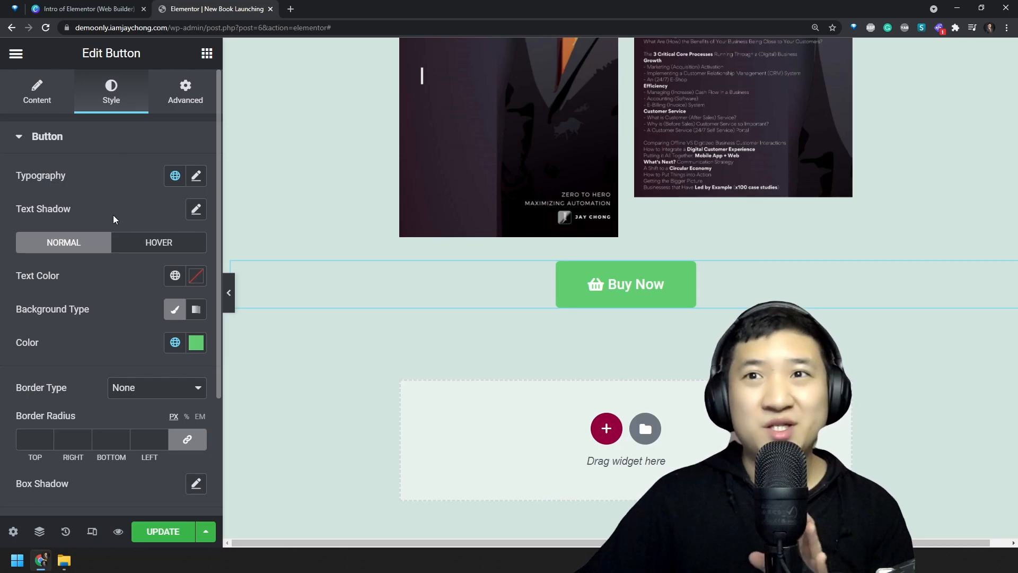
{"action": "scroll", "coordinate": [712, 263], "scroll_direction": "up", "scroll_amount": 2}
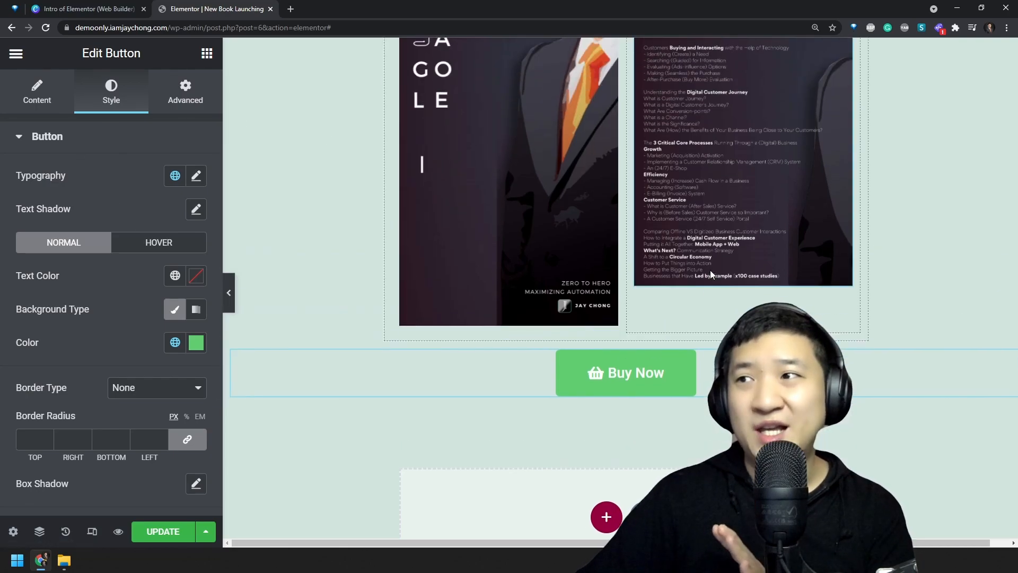
{"action": "scroll", "coordinate": [588, 300], "scroll_direction": "down", "scroll_amount": 4}
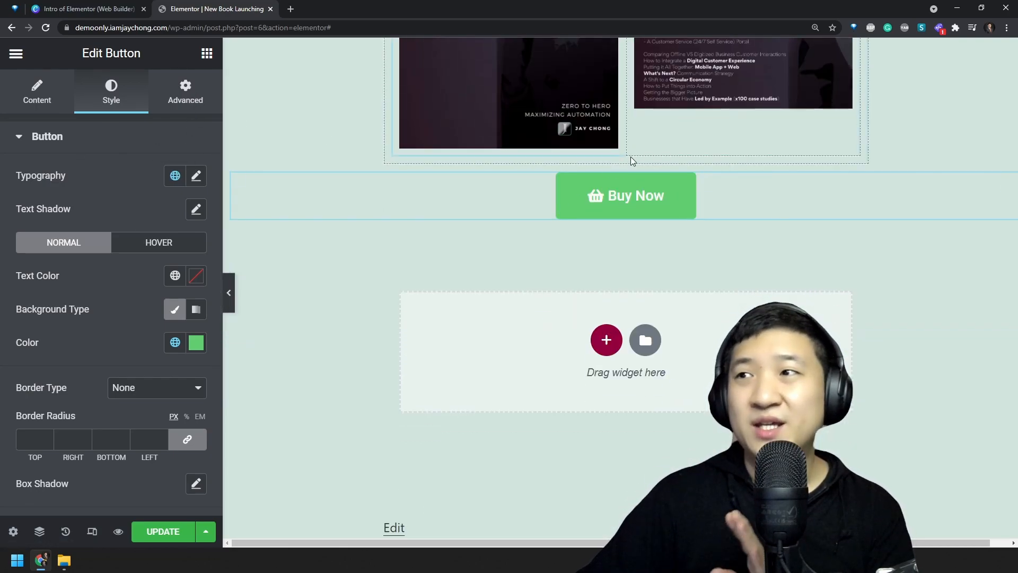
{"action": "left_click", "coordinate": [149, 248]}
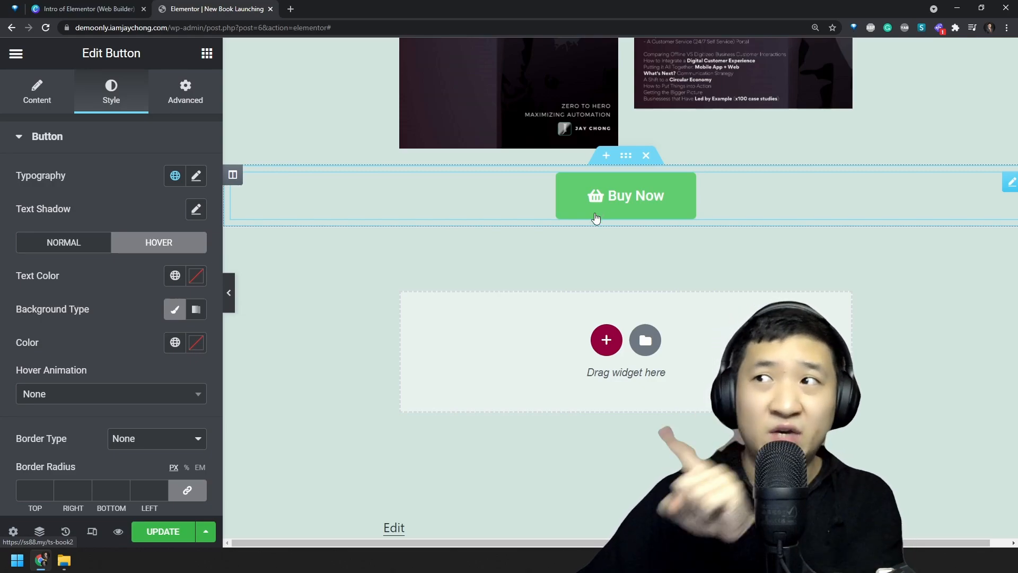
{"action": "left_click", "coordinate": [195, 346]}
{"action": "left_click", "coordinate": [252, 168]}
{"action": "left_click", "coordinate": [114, 367]}
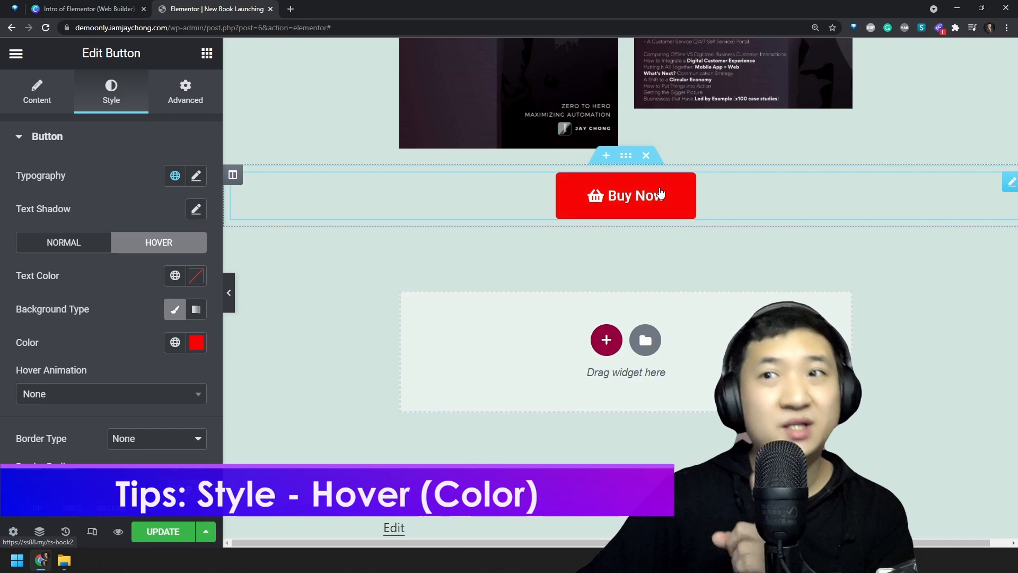
Give the Buy Now button a Grow hover animation and save the page with an update
{"action": "left_click", "coordinate": [101, 393]}
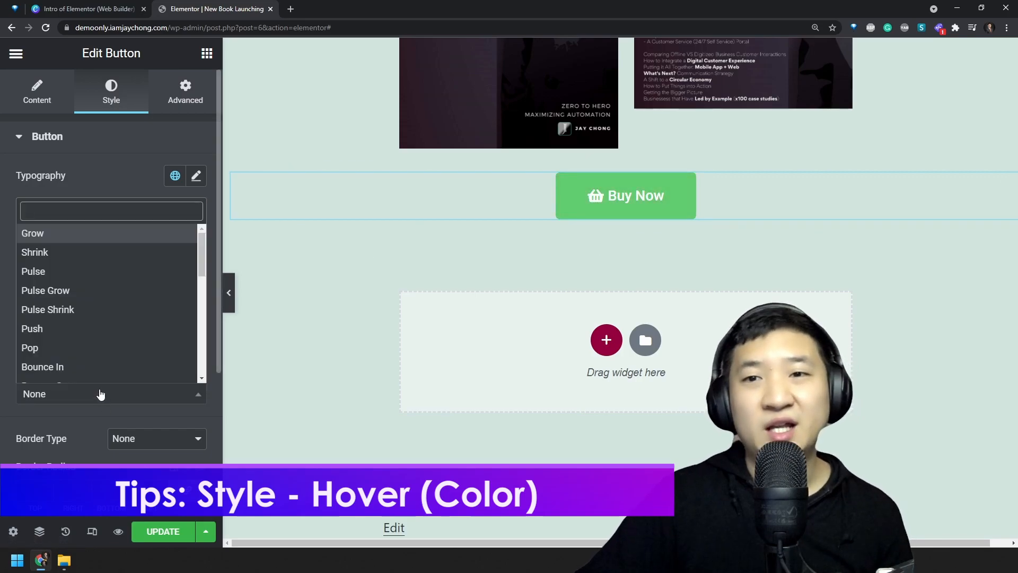
{"action": "left_click", "coordinate": [99, 236]}
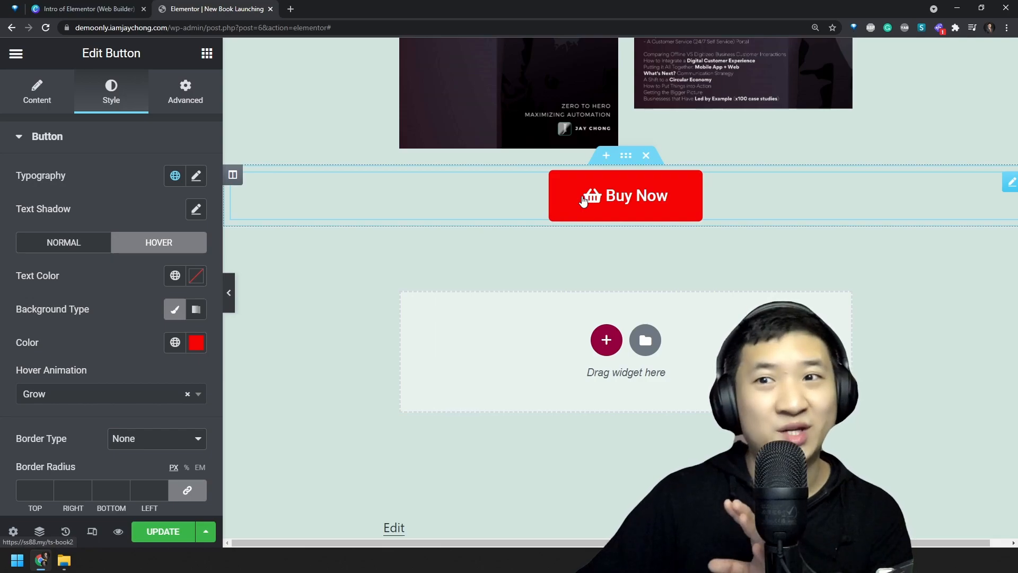
{"action": "scroll", "coordinate": [91, 333], "scroll_direction": "down", "scroll_amount": 3}
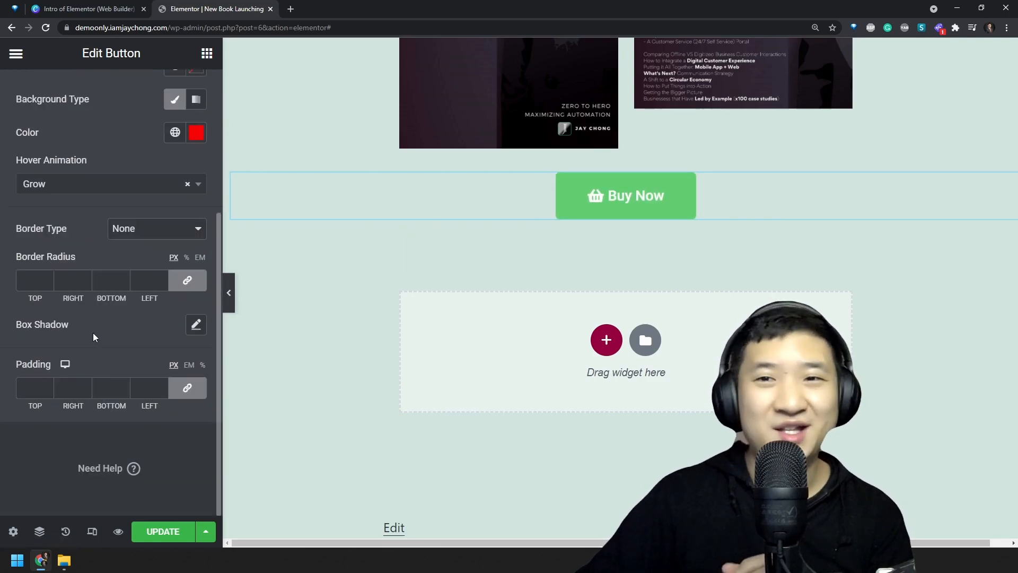
{"action": "scroll", "coordinate": [94, 304], "scroll_direction": "up", "scroll_amount": 5}
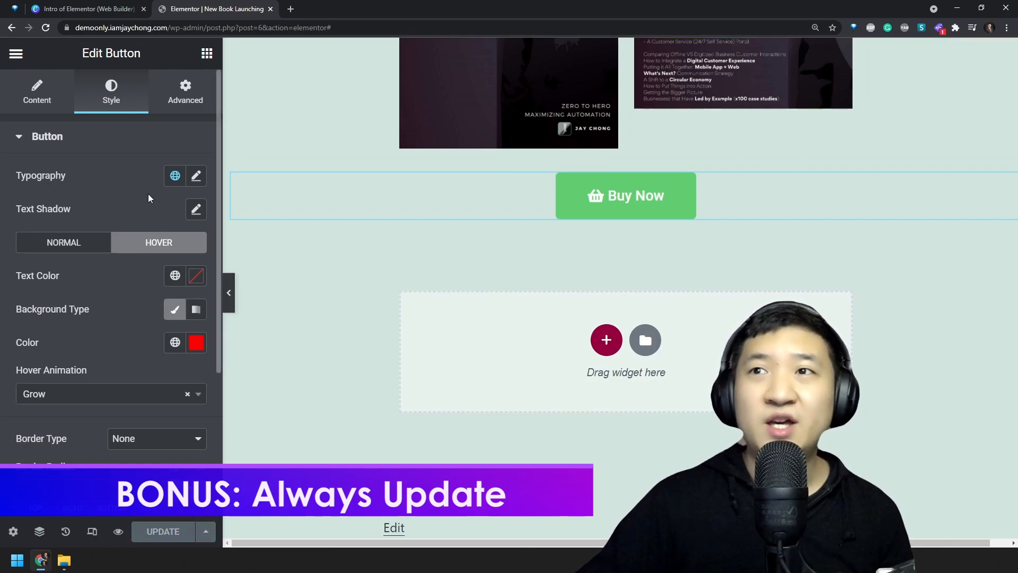
Look over the finished layout and view the live New Book Launching page outside the editor
{"action": "scroll", "coordinate": [725, 220], "scroll_direction": "up", "scroll_amount": 10}
{"action": "scroll", "coordinate": [742, 217], "scroll_direction": "down", "scroll_amount": 6}
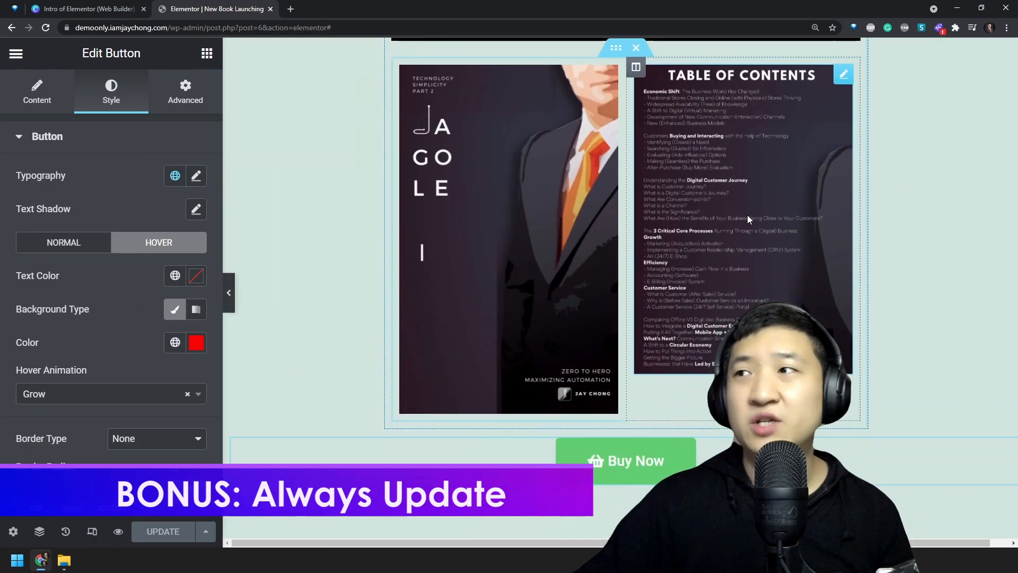
{"action": "left_click", "coordinate": [206, 53]}
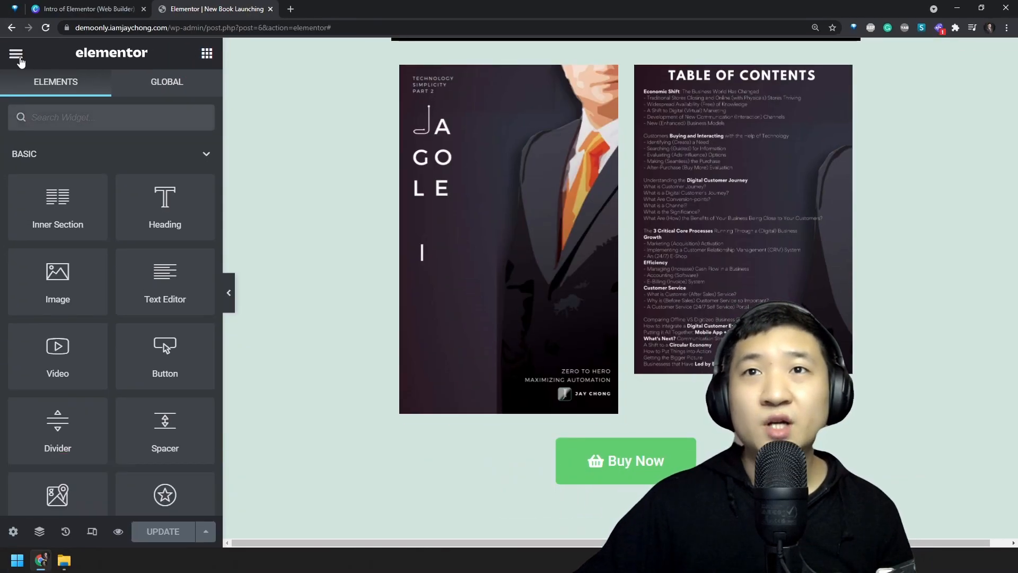
{"action": "left_click", "coordinate": [15, 55]}
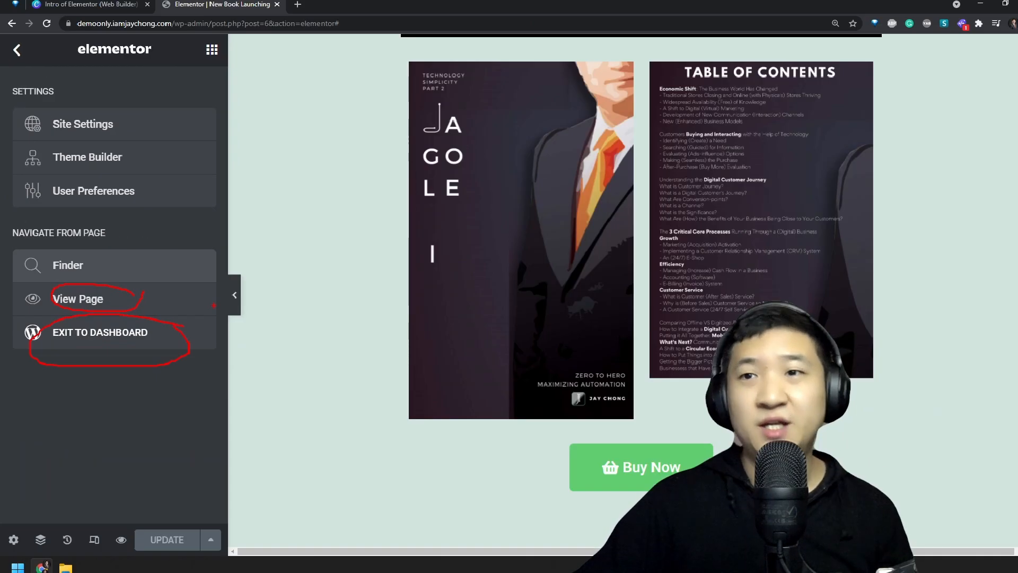
{"action": "left_click", "coordinate": [95, 298]}
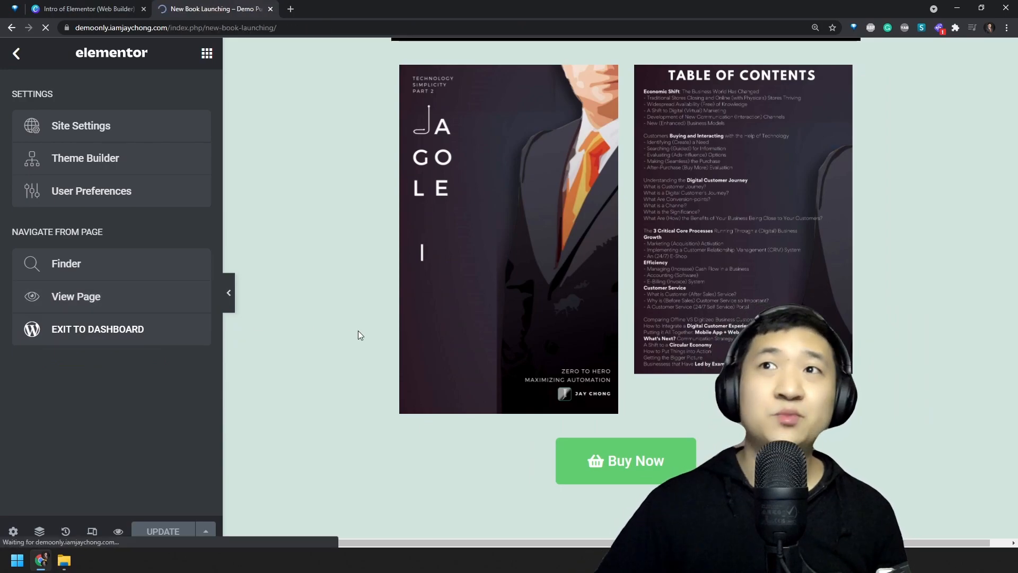
{"action": "scroll", "coordinate": [905, 342], "scroll_direction": "down", "scroll_amount": 3}
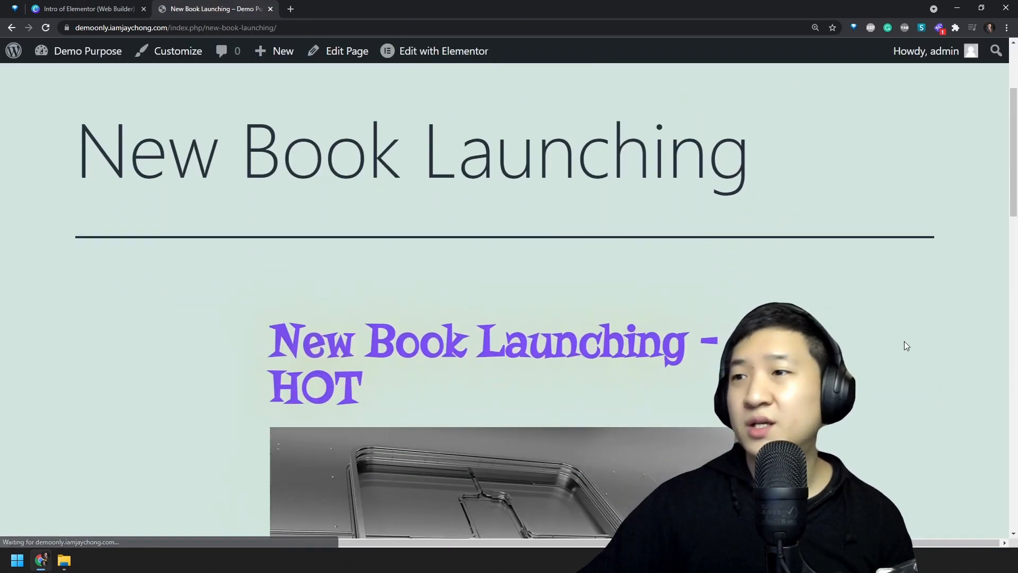
Review the live page down to the Buy Now button and reopen it for editing with Elementor
{"action": "scroll", "coordinate": [904, 339], "scroll_direction": "down", "scroll_amount": 5}
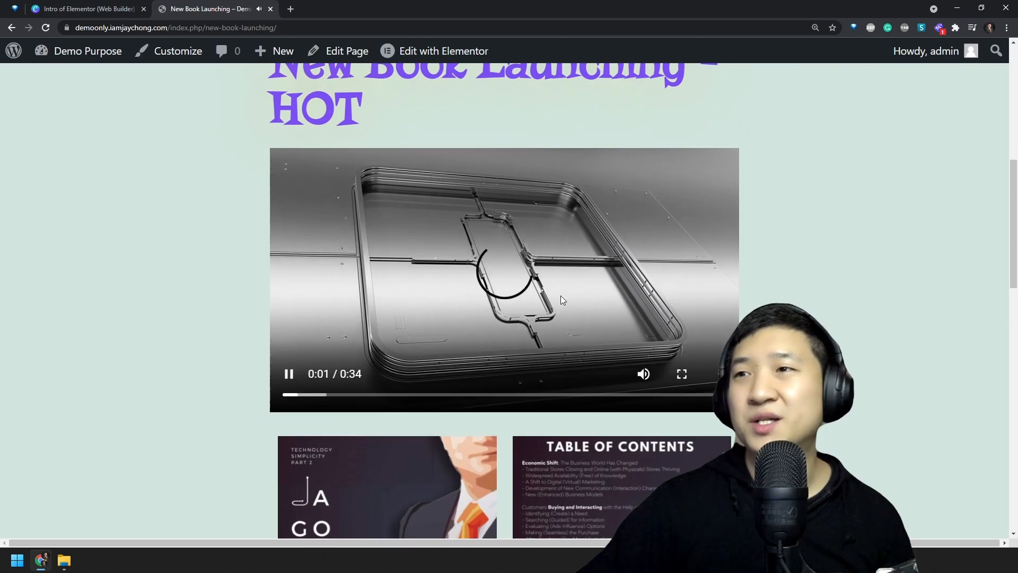
{"action": "scroll", "coordinate": [840, 266], "scroll_direction": "down", "scroll_amount": 7}
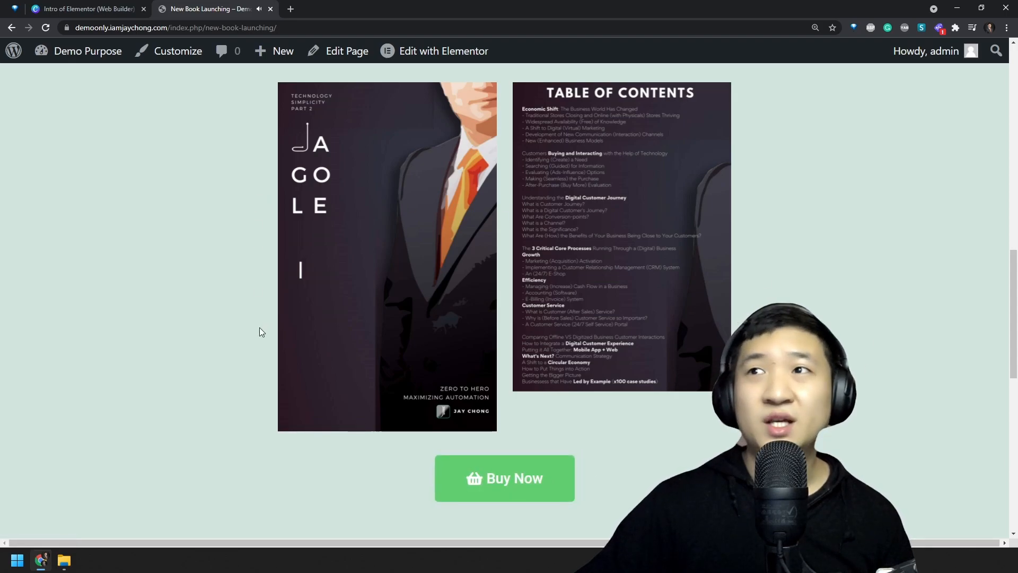
{"action": "left_click", "coordinate": [450, 61]}
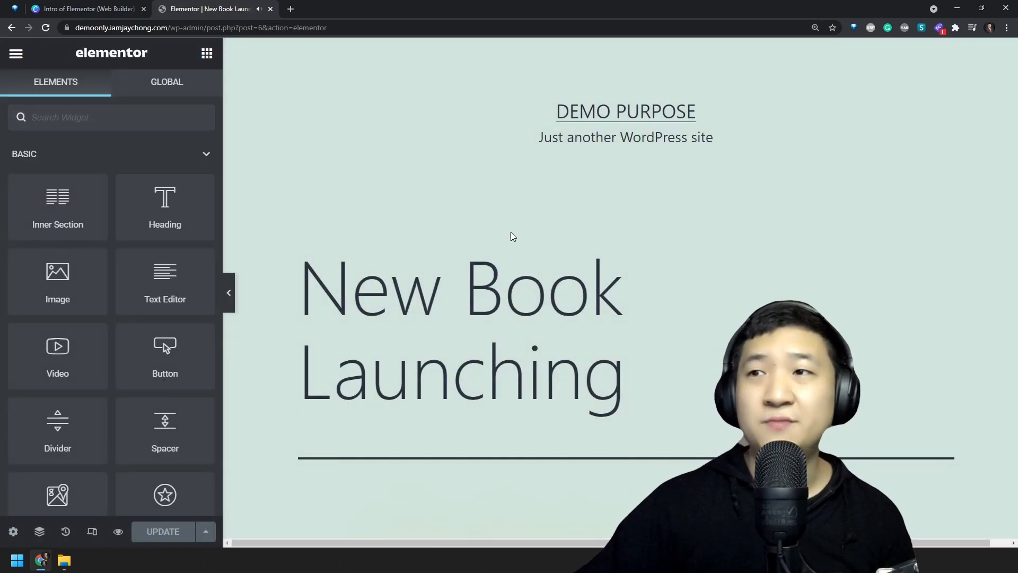
Look through the available Basic, Pro and General widgets and the page layout down to the Buy Now button
{"action": "scroll", "coordinate": [591, 253], "scroll_direction": "down", "scroll_amount": 5}
{"action": "scroll", "coordinate": [530, 416], "scroll_direction": "down", "scroll_amount": 5}
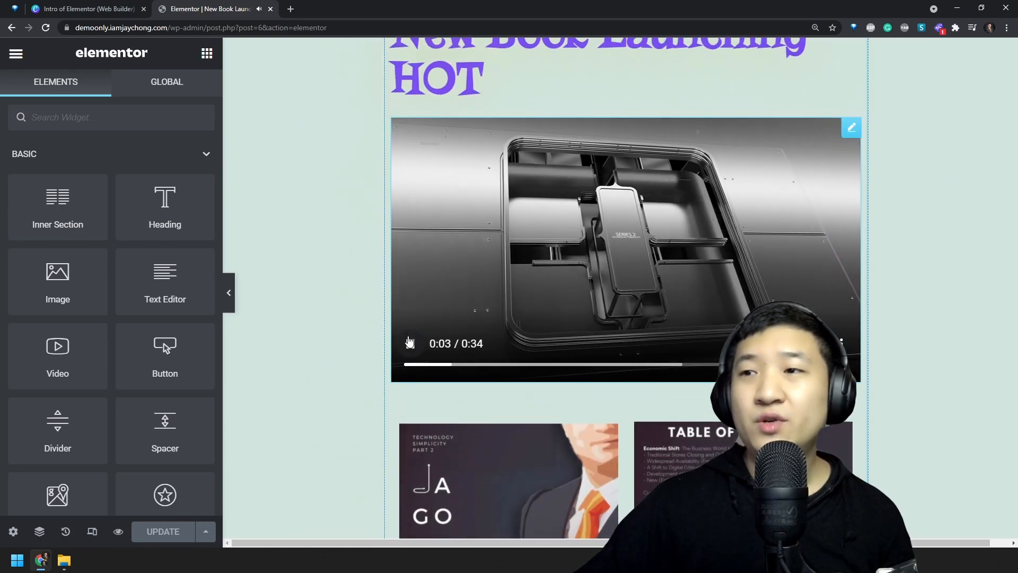
{"action": "scroll", "coordinate": [192, 242], "scroll_direction": "down", "scroll_amount": 3}
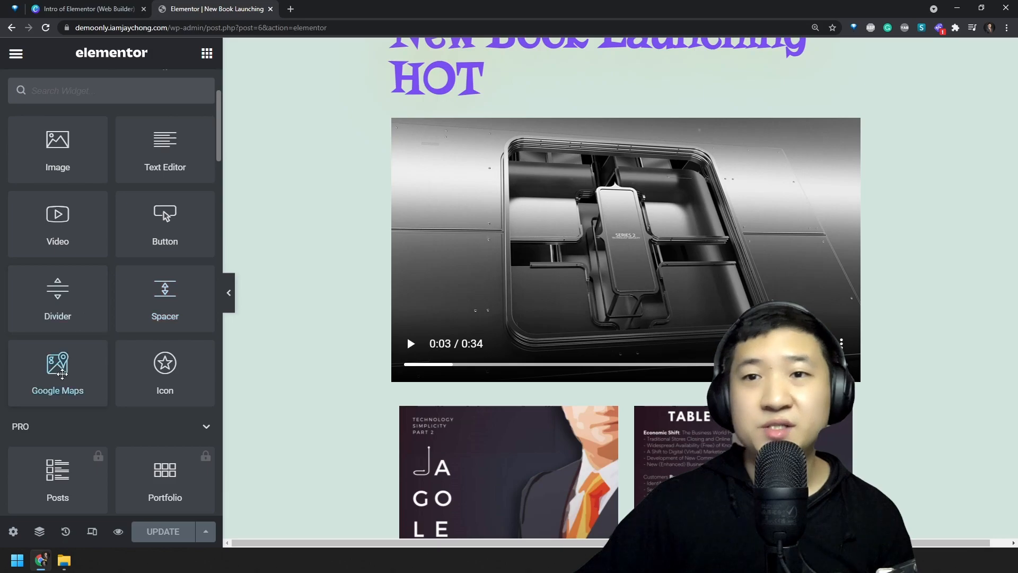
{"action": "scroll", "coordinate": [93, 331], "scroll_direction": "down", "scroll_amount": 5}
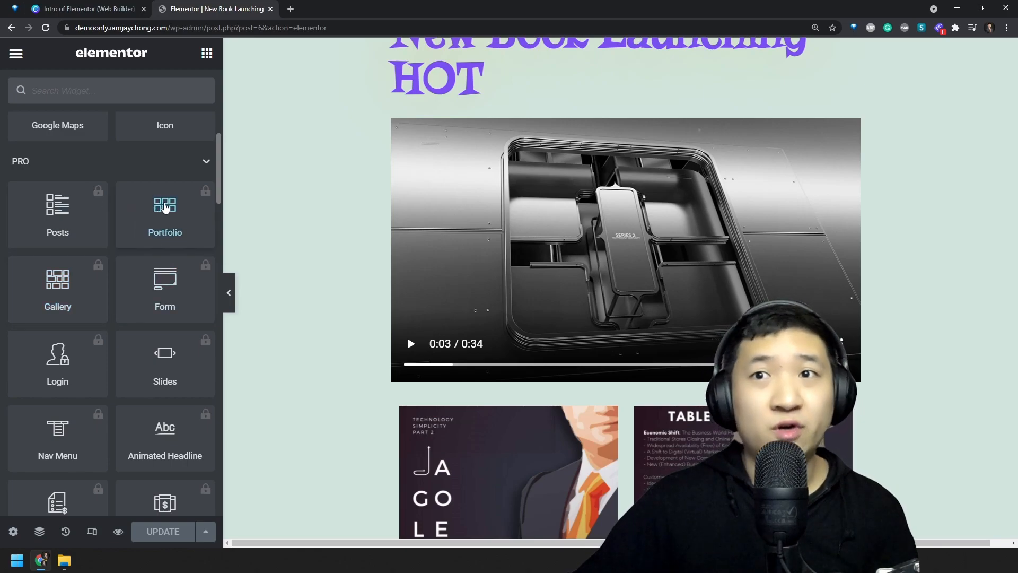
{"action": "scroll", "coordinate": [218, 191], "scroll_direction": "down", "scroll_amount": 8}
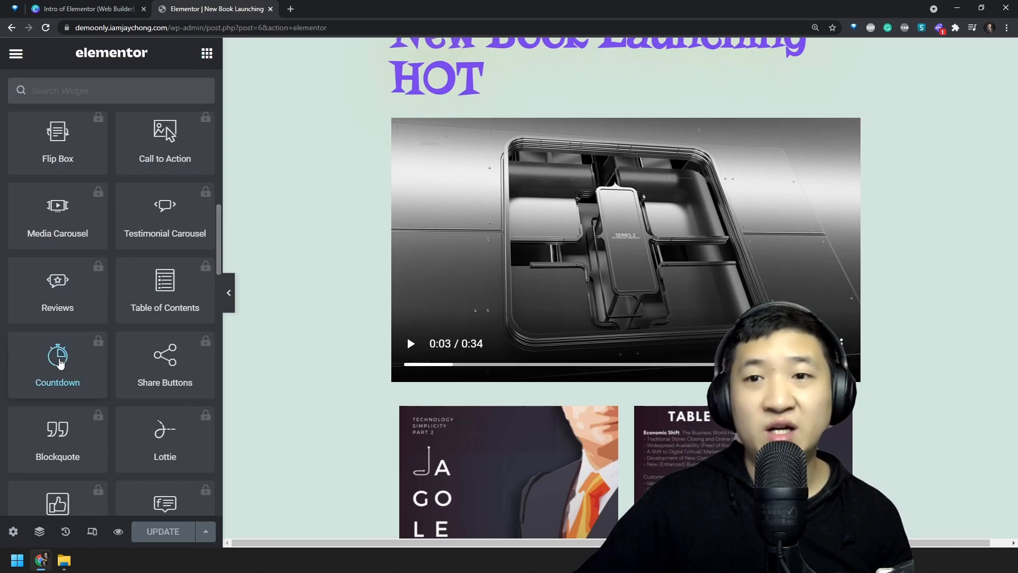
{"action": "scroll", "coordinate": [28, 346], "scroll_direction": "down", "scroll_amount": 3}
{"action": "scroll", "coordinate": [143, 319], "scroll_direction": "down", "scroll_amount": 10}
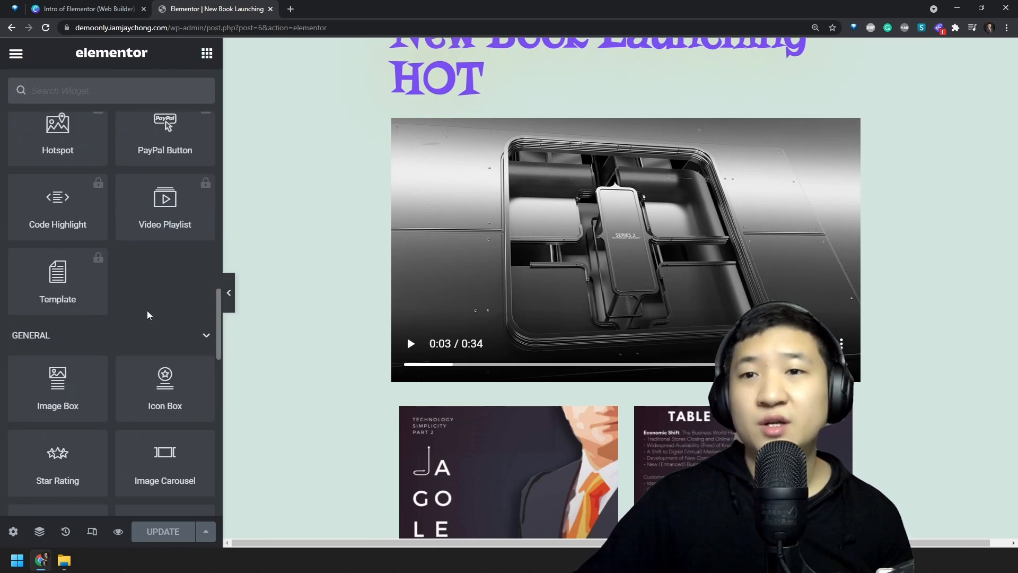
{"action": "scroll", "coordinate": [711, 291], "scroll_direction": "down", "scroll_amount": 12}
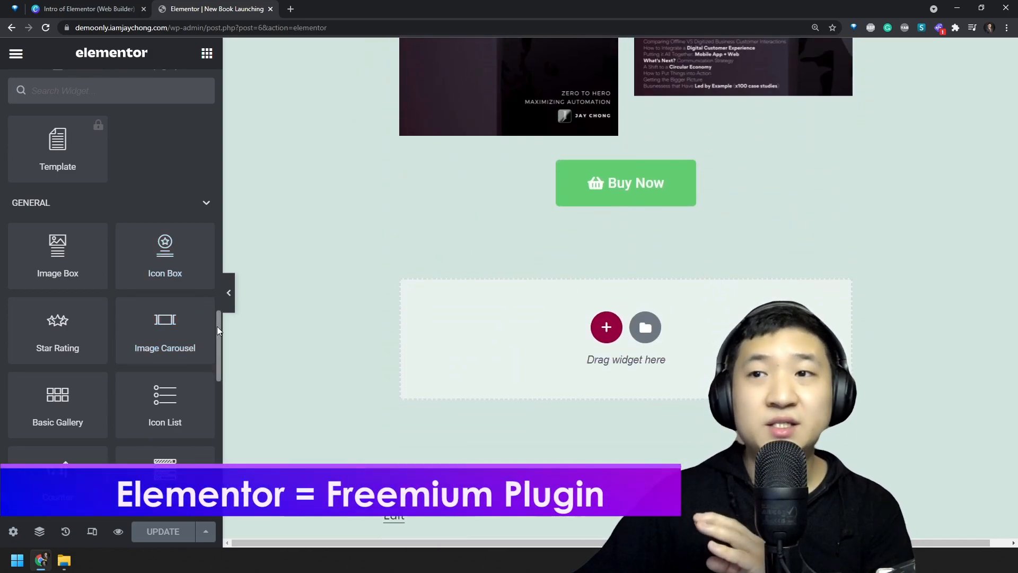
{"action": "scroll", "coordinate": [163, 334], "scroll_direction": "down", "scroll_amount": 2}
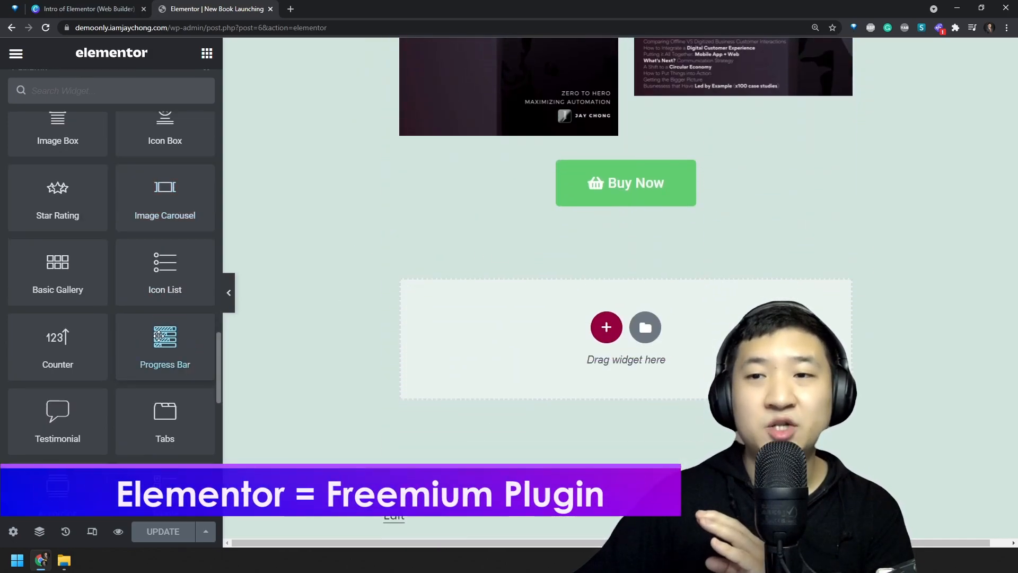
Add a Progress Bar widget below the Buy Now button and title it "Book Content"
{"action": "left_click_drag", "start_coordinate": [164, 345], "coordinate": [659, 209]}
{"action": "triple_click", "coordinate": [98, 190]}
{"action": "type", "text": "Boo"}
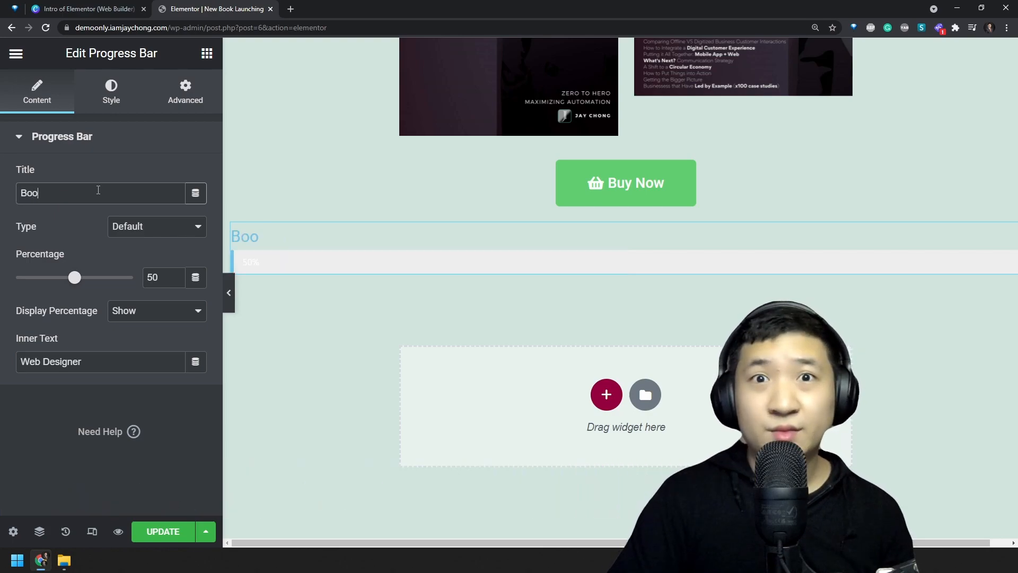
{"action": "type", "text": "k Content"}
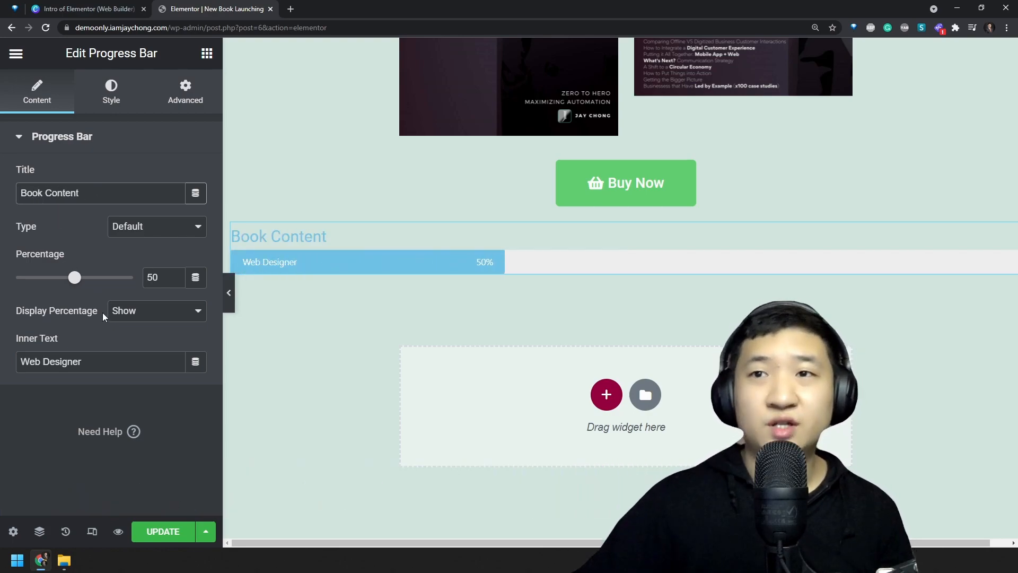
Set the progress bar's inner text to "Testimonial" and its percentage to 95
{"action": "triple_click", "coordinate": [109, 358]}
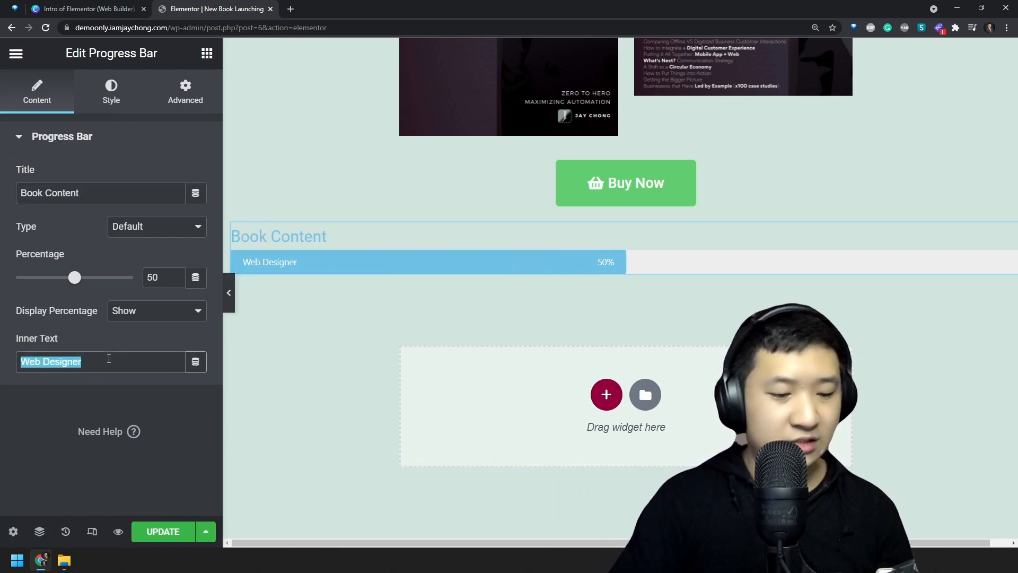
{"action": "type", "text": "Testi"}
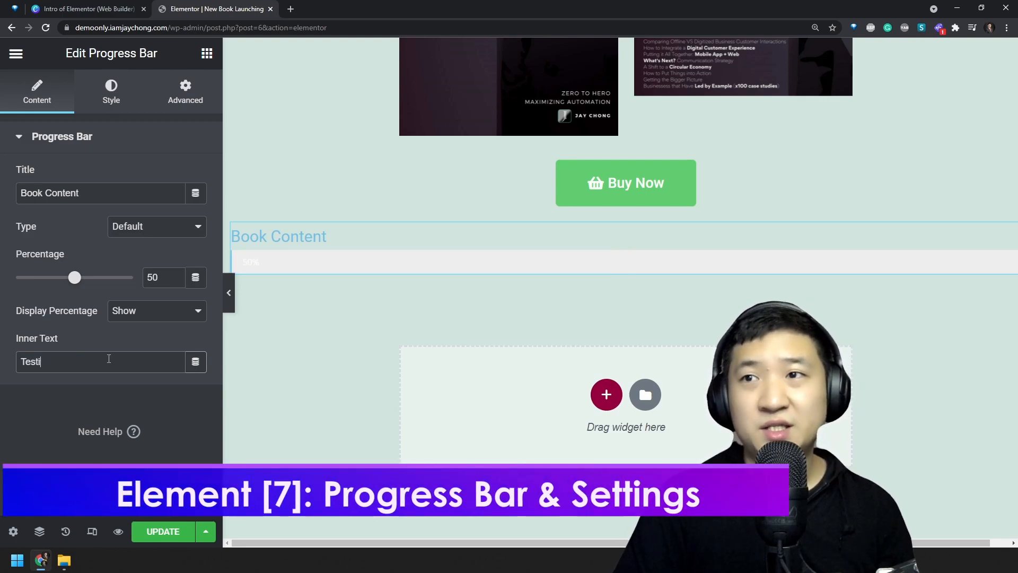
{"action": "type", "text": "mi"}
{"action": "key", "text": "BackSpace"}
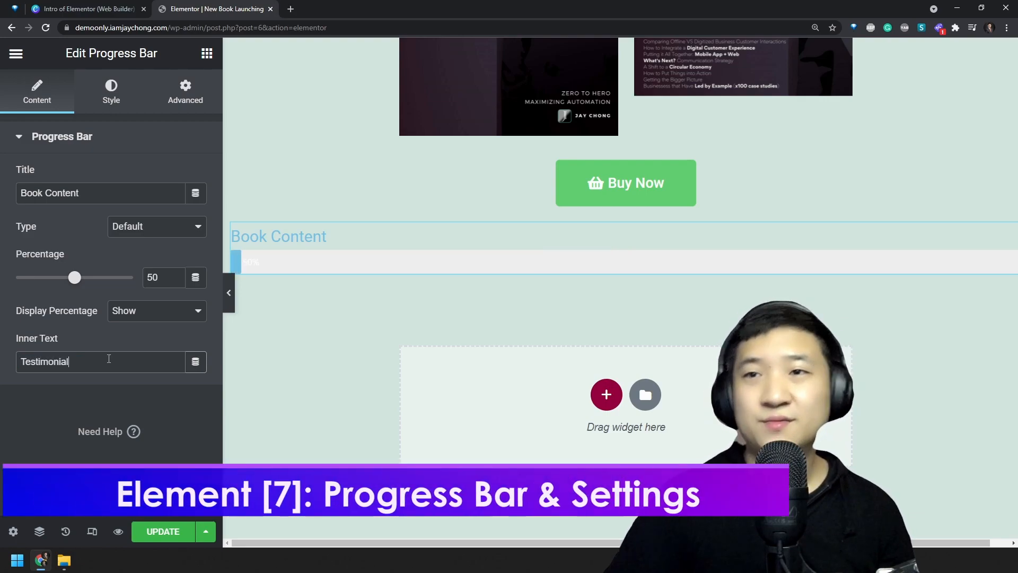
{"action": "type", "text": "onial"}
{"action": "left_click", "coordinate": [175, 274]}
{"action": "double_click", "coordinate": [163, 274]}
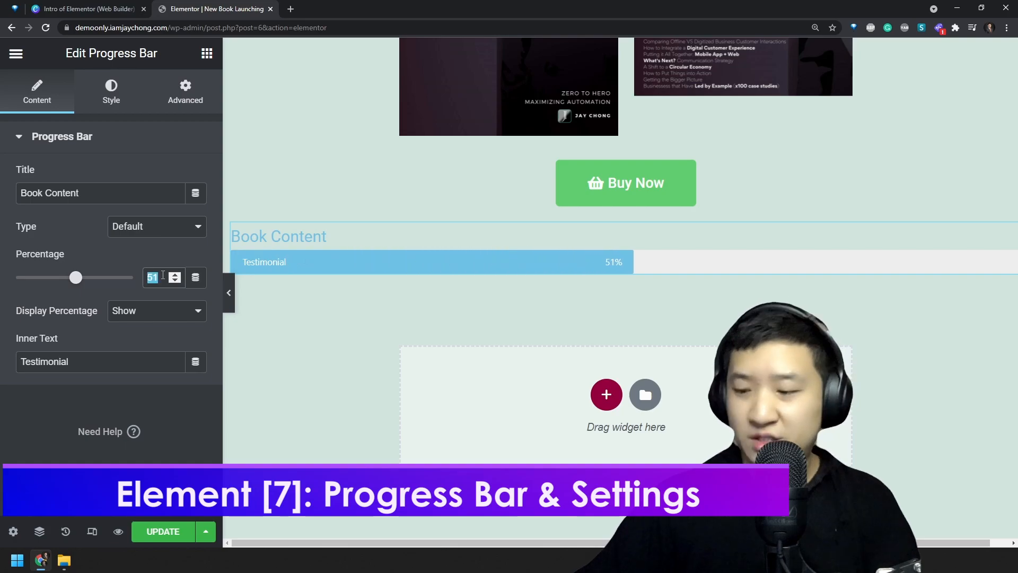
{"action": "type", "text": "95"}
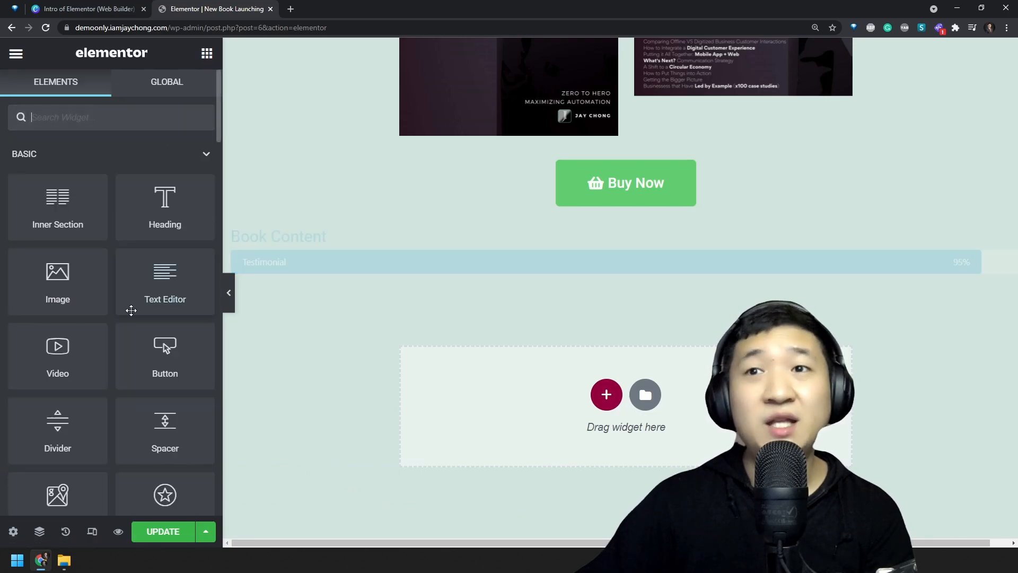
Collapse the Pro group in the widget list
{"action": "scroll", "coordinate": [132, 297], "scroll_direction": "down", "scroll_amount": 12}
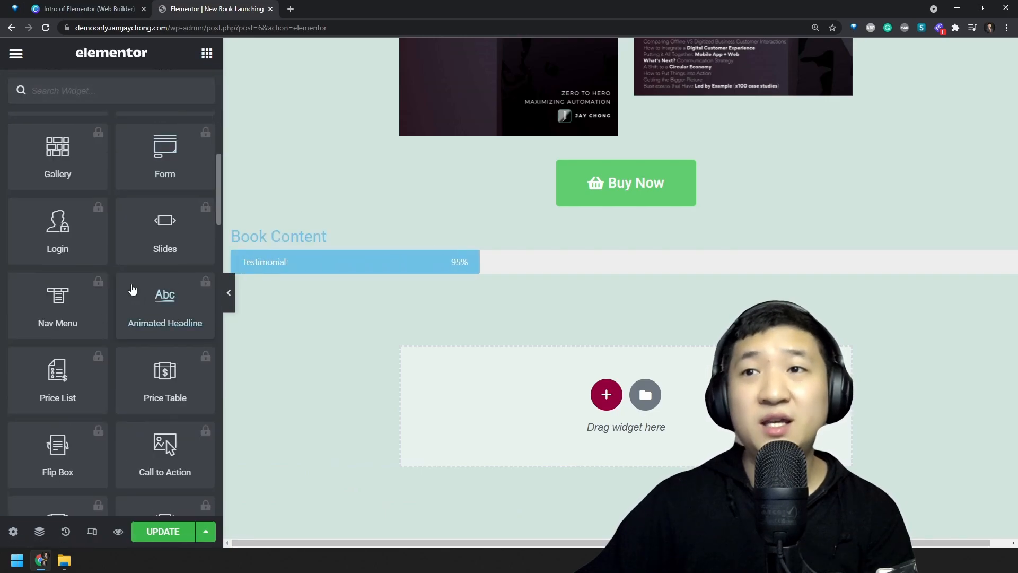
{"action": "scroll", "coordinate": [132, 289], "scroll_direction": "down", "scroll_amount": 4}
{"action": "scroll", "coordinate": [102, 273], "scroll_direction": "up", "scroll_amount": 20}
{"action": "left_click", "coordinate": [198, 302]}
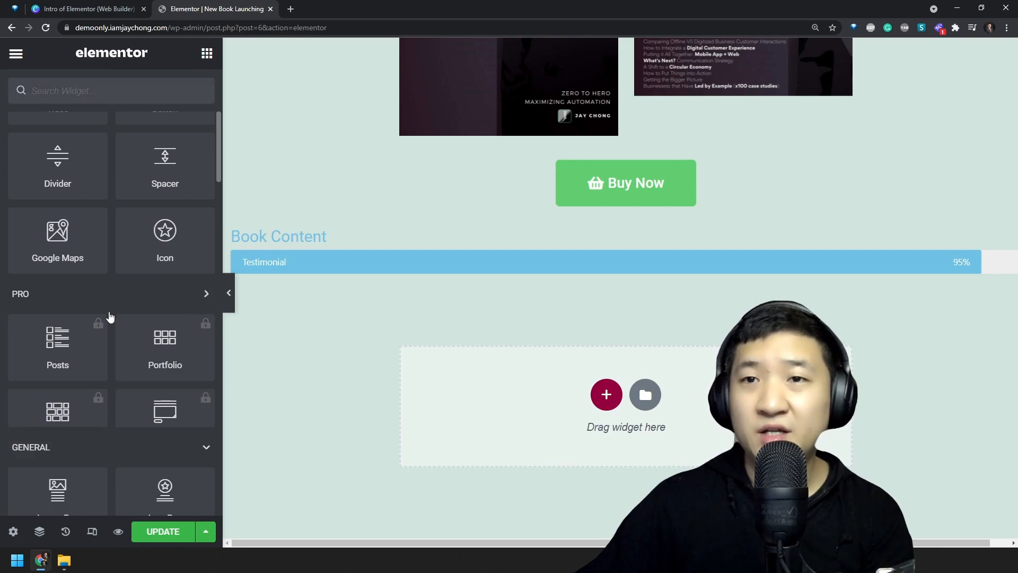
Add a Star Rating widget between the Buy Now button and the progress bar and align it to the center
{"action": "scroll", "coordinate": [130, 316], "scroll_direction": "down", "scroll_amount": 3}
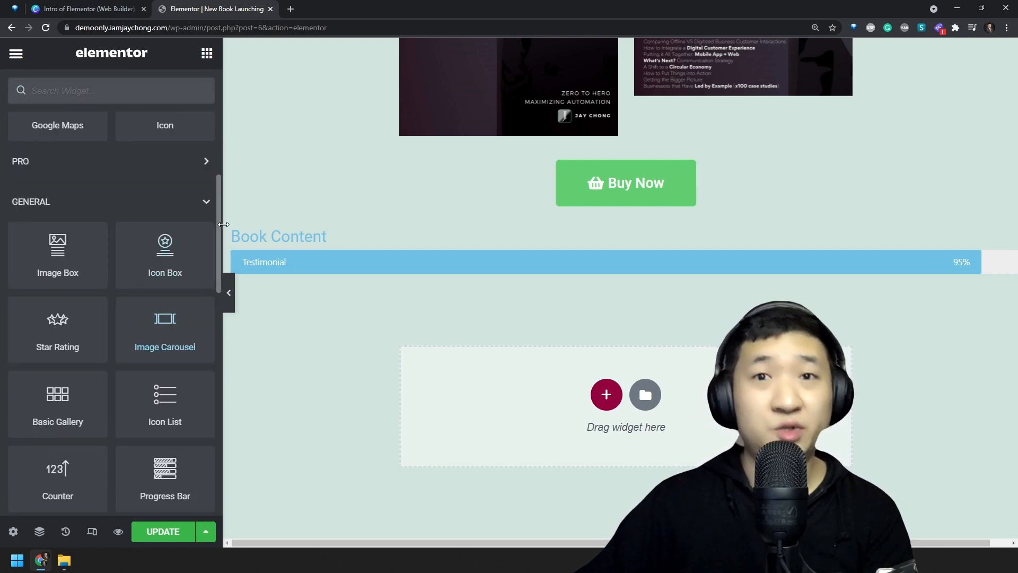
{"action": "scroll", "coordinate": [218, 246], "scroll_direction": "down", "scroll_amount": 2}
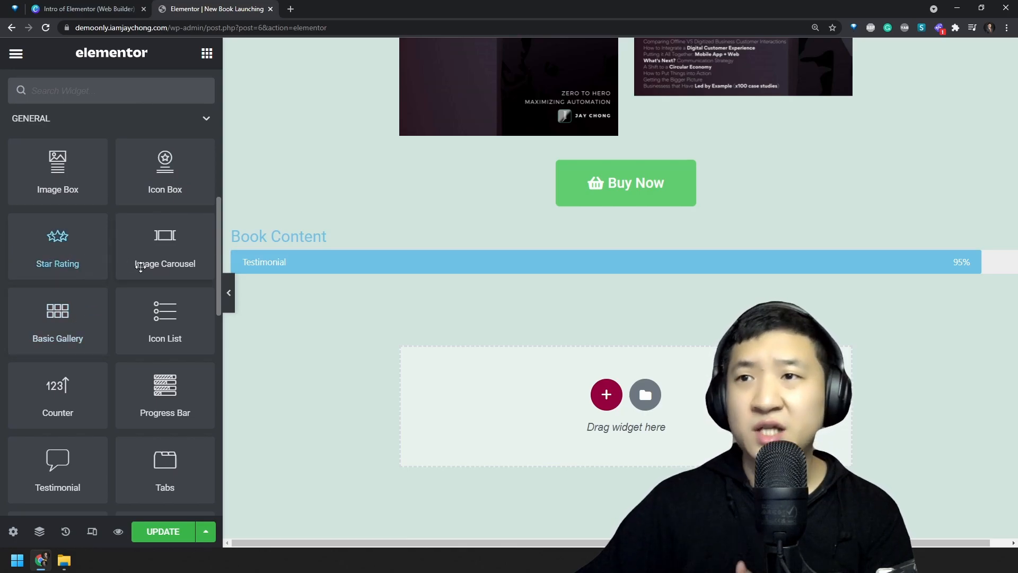
{"action": "left_click_drag", "start_coordinate": [48, 242], "coordinate": [581, 239]}
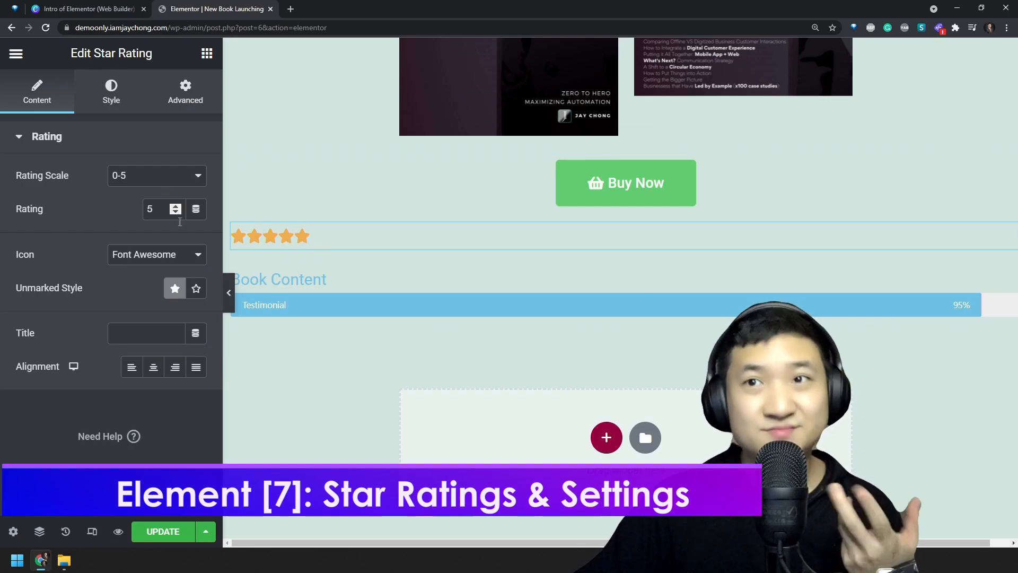
{"action": "left_click", "coordinate": [154, 367]}
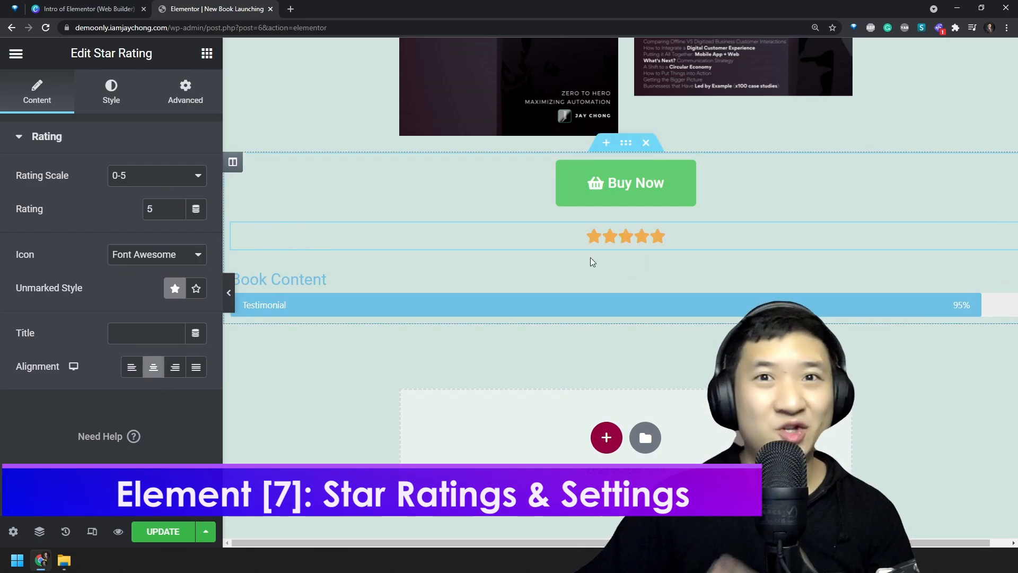
Add a Counter widget between the star rating and the Book Content progress bar
{"action": "left_click", "coordinate": [207, 52]}
{"action": "scroll", "coordinate": [95, 310], "scroll_direction": "down", "scroll_amount": 6}
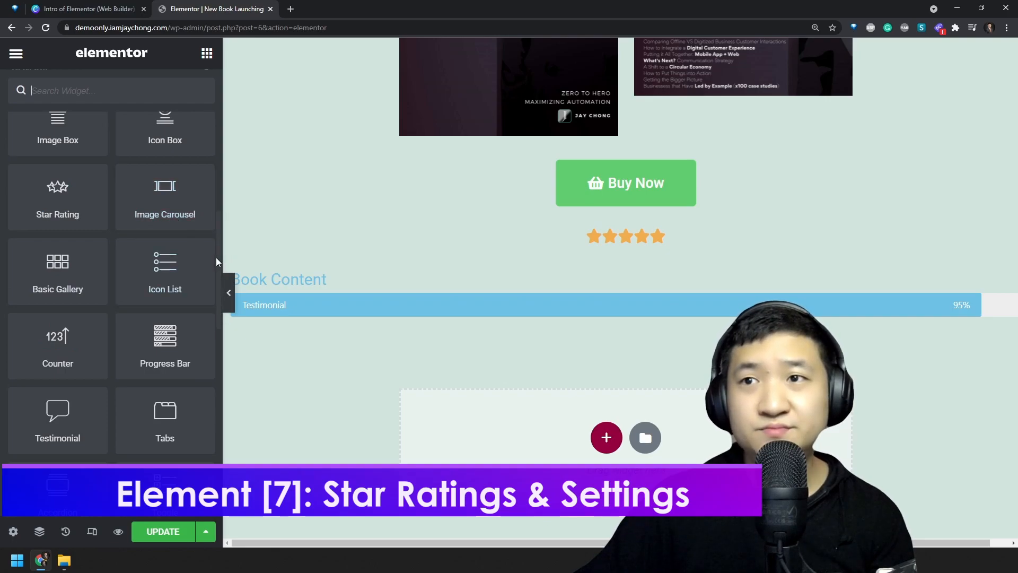
{"action": "scroll", "coordinate": [218, 262], "scroll_direction": "down", "scroll_amount": 8}
{"action": "scroll", "coordinate": [169, 229], "scroll_direction": "up", "scroll_amount": 6}
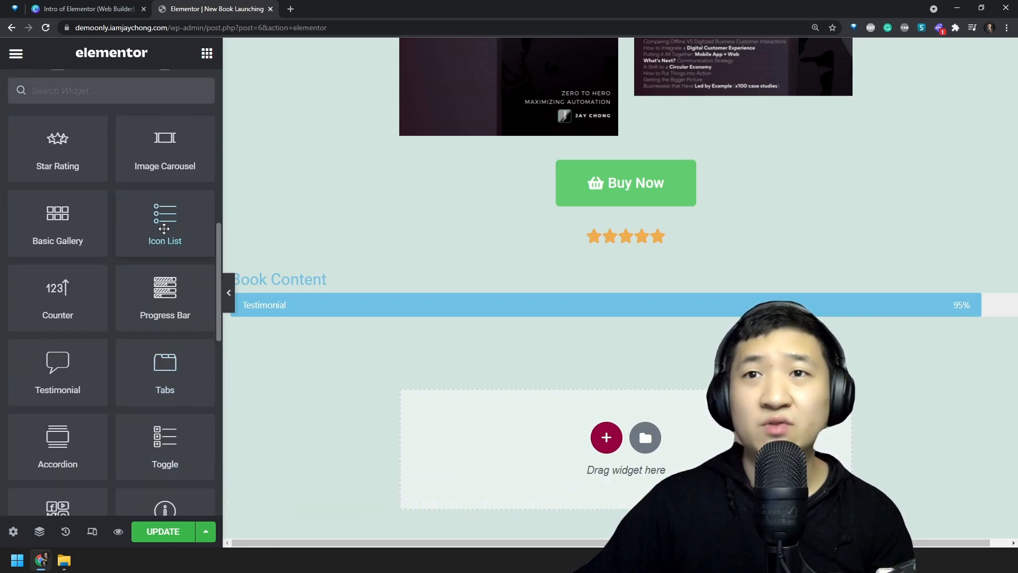
{"action": "left_click_drag", "start_coordinate": [37, 305], "coordinate": [650, 245]}
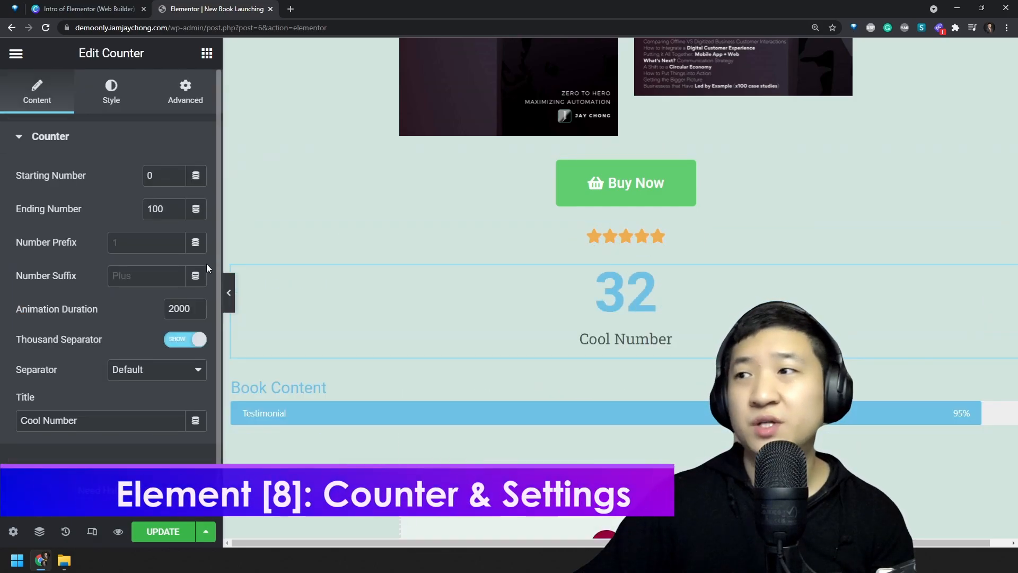
Title the counter "Pre-order" and give it an ending number of 10000 with the suffix "++"
{"action": "triple_click", "coordinate": [96, 424]}
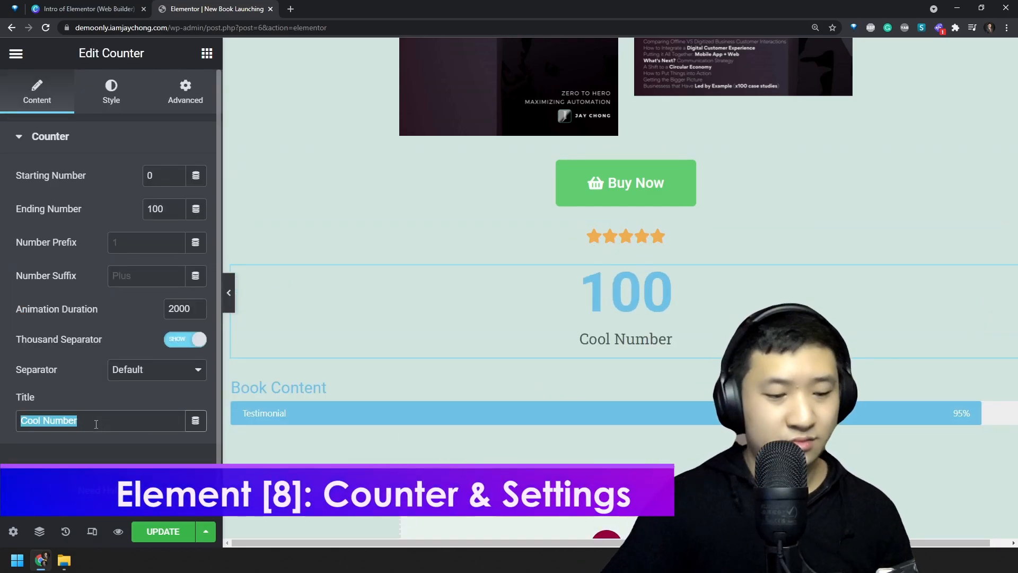
{"action": "type", "text": "Pre-order"}
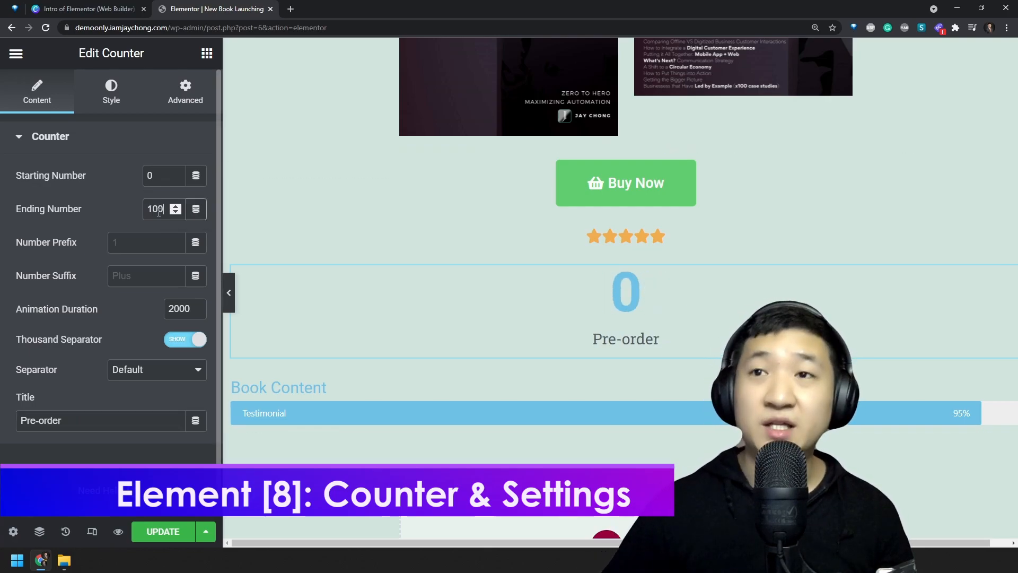
{"action": "left_click", "coordinate": [149, 276]}
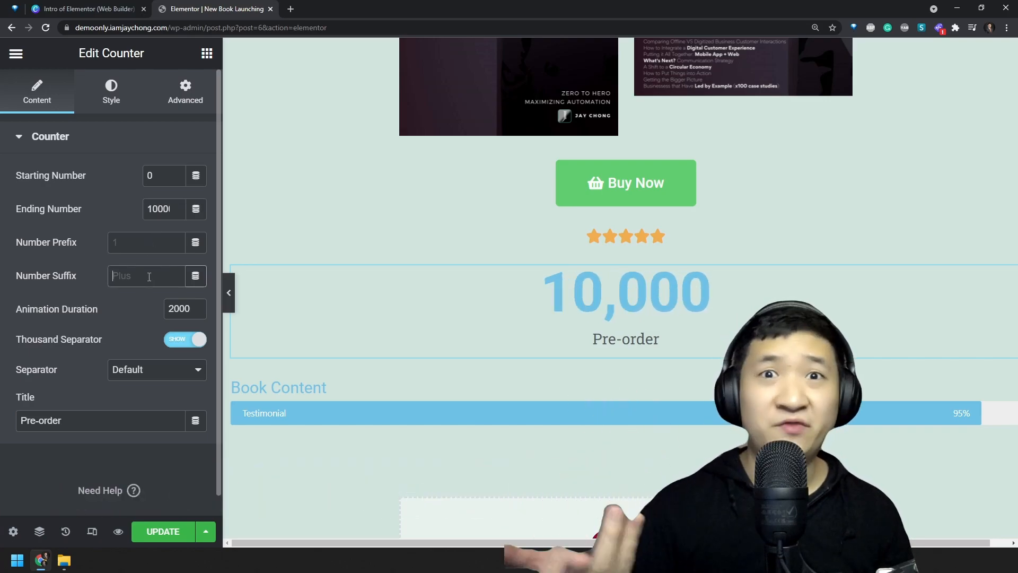
{"action": "type", "text": "++"}
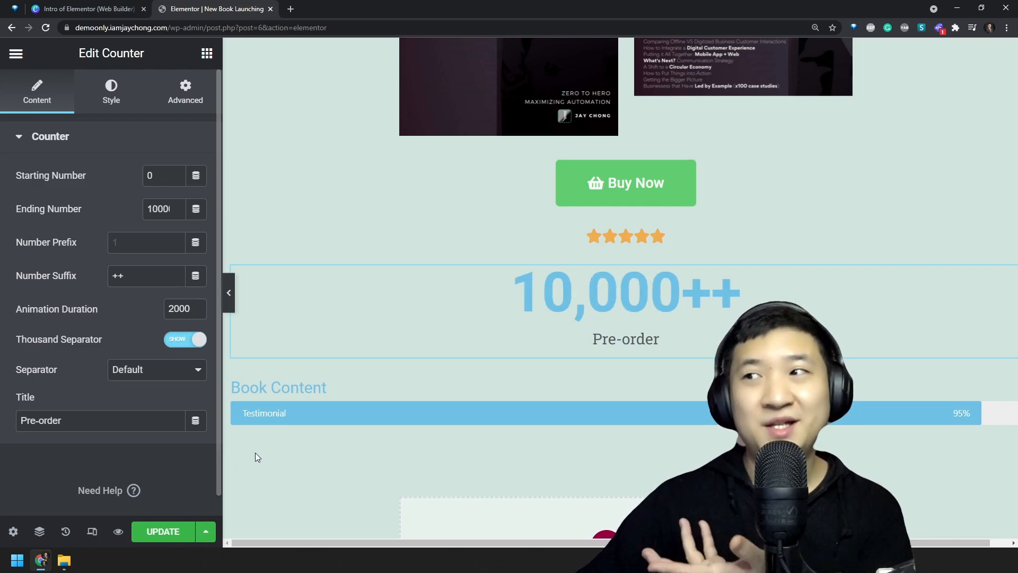
Look through the remaining General widgets and the Site, WooCommerce and WordPress widget groups
{"action": "left_click", "coordinate": [206, 53]}
{"action": "scroll", "coordinate": [207, 265], "scroll_direction": "down", "scroll_amount": 5}
{"action": "scroll", "coordinate": [207, 265], "scroll_direction": "down", "scroll_amount": 7}
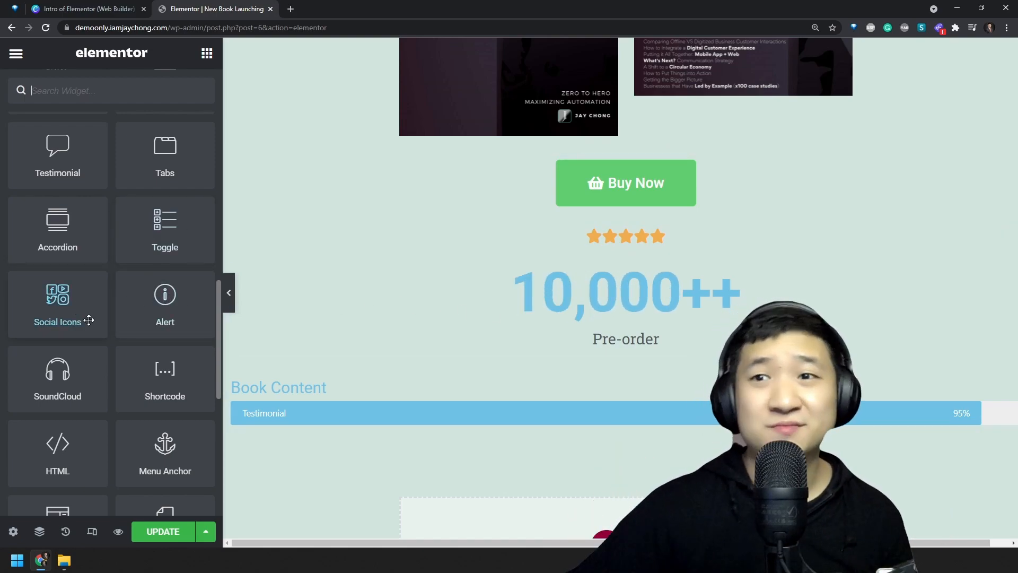
{"action": "scroll", "coordinate": [89, 320], "scroll_direction": "down", "scroll_amount": 3}
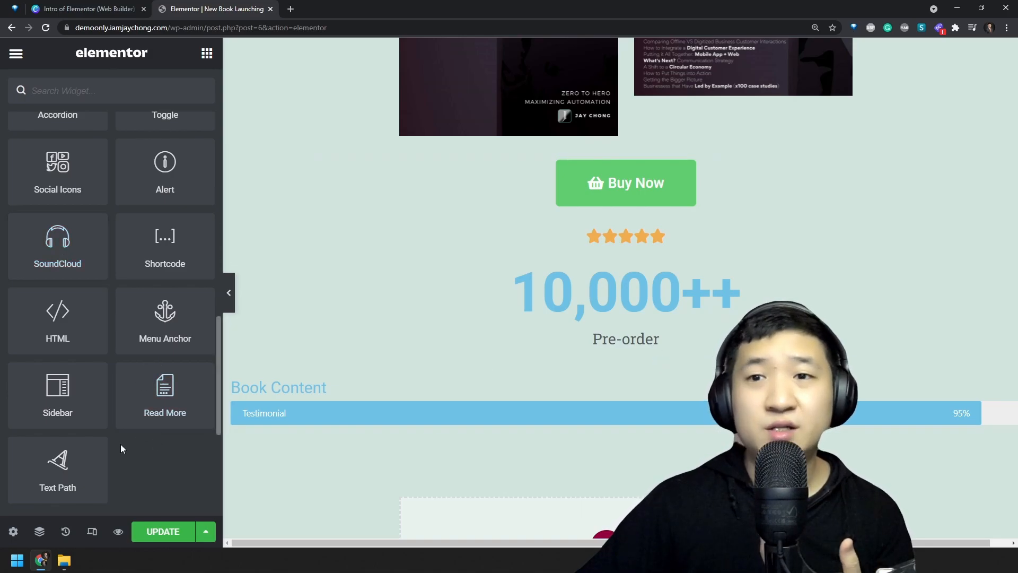
{"action": "scroll", "coordinate": [137, 443], "scroll_direction": "down", "scroll_amount": 5}
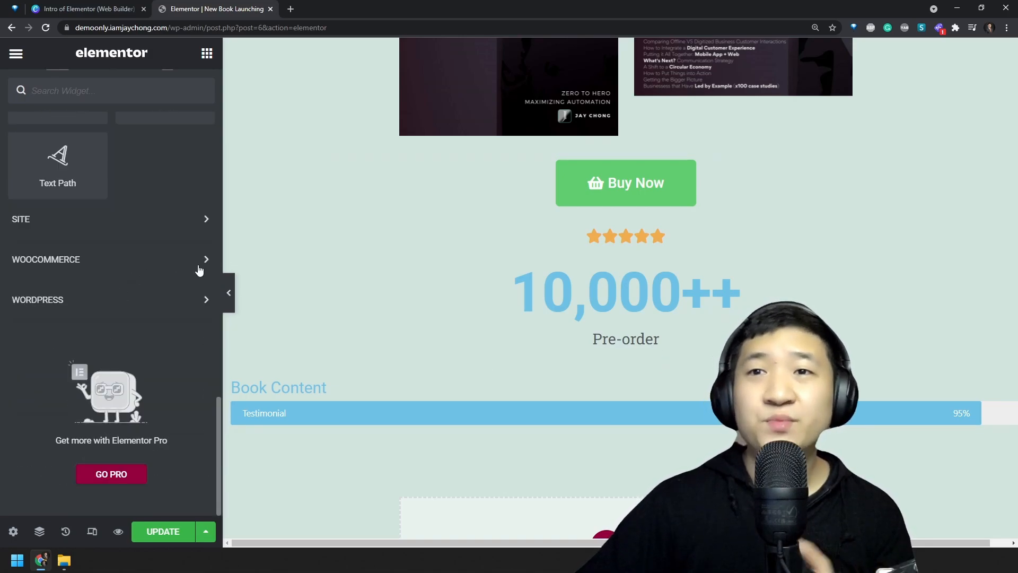
{"action": "left_click", "coordinate": [206, 221]}
{"action": "left_click", "coordinate": [205, 227]}
{"action": "left_click", "coordinate": [201, 261]}
{"action": "left_click", "coordinate": [201, 261]}
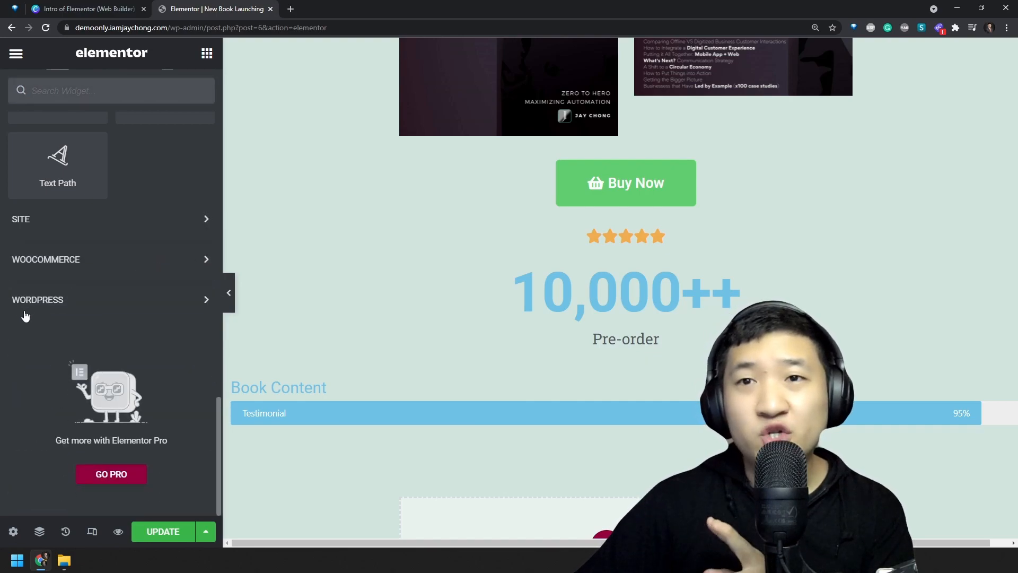
{"action": "left_click", "coordinate": [206, 303]}
{"action": "scroll", "coordinate": [82, 297], "scroll_direction": "down", "scroll_amount": 5}
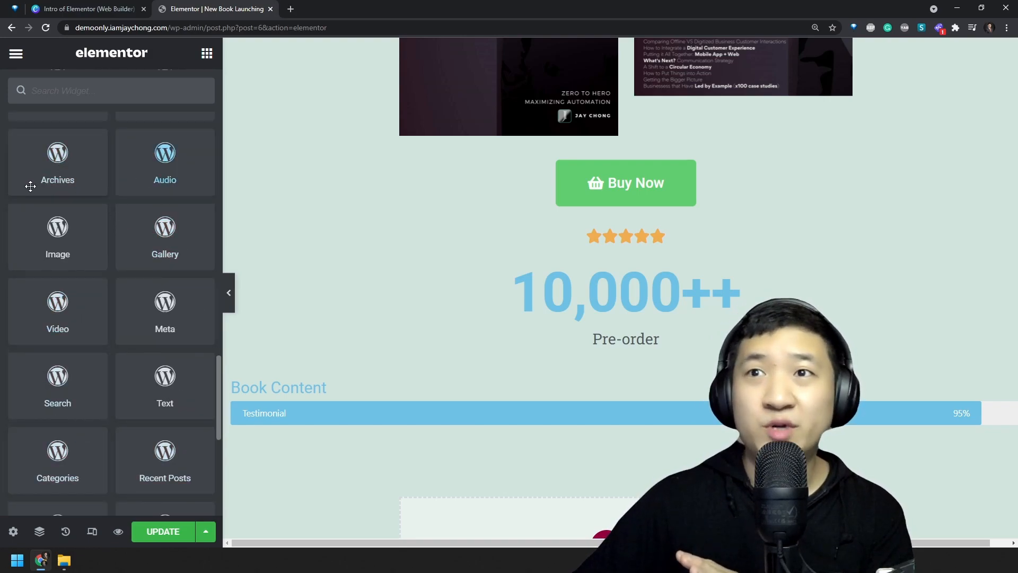
Save the page's latest changes by updating it
{"action": "scroll", "coordinate": [41, 434], "scroll_direction": "down", "scroll_amount": 5}
{"action": "scroll", "coordinate": [102, 402], "scroll_direction": "up", "scroll_amount": 10}
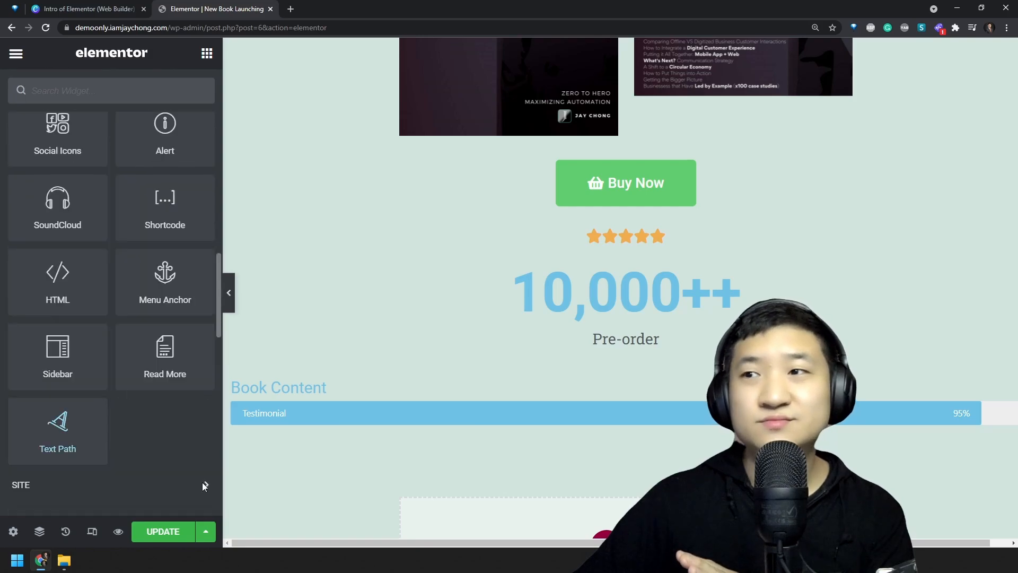
{"action": "left_click", "coordinate": [161, 531]}
Turn on responsive mode and preview the page in the mobile and tablet layouts
{"action": "scroll", "coordinate": [488, 402], "scroll_direction": "up", "scroll_amount": 7}
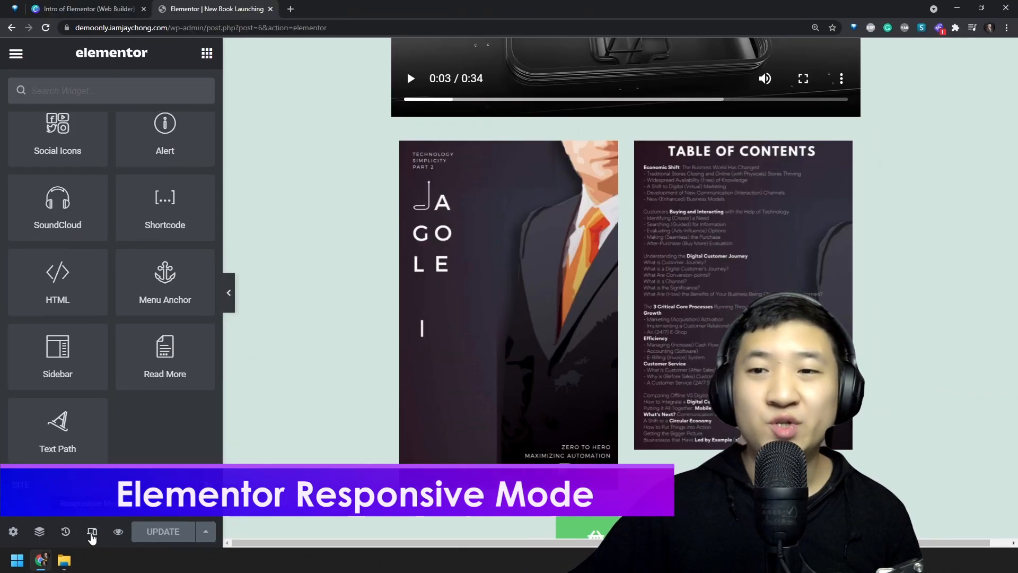
{"action": "left_click", "coordinate": [92, 536]}
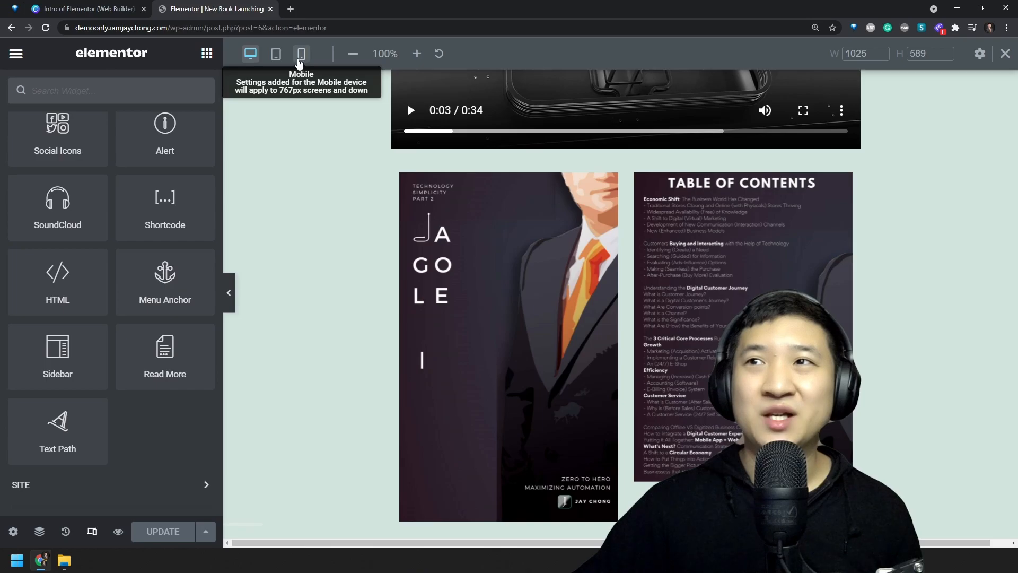
{"action": "left_click", "coordinate": [302, 53]}
{"action": "mouse_move", "coordinate": [757, 225]}
{"action": "left_mouse_down"}
{"action": "mouse_move", "coordinate": [761, 154]}
{"action": "mouse_move", "coordinate": [759, 226]}
{"action": "left_mouse_up"}
{"action": "scroll", "coordinate": [759, 228], "scroll_direction": "down", "scroll_amount": 5}
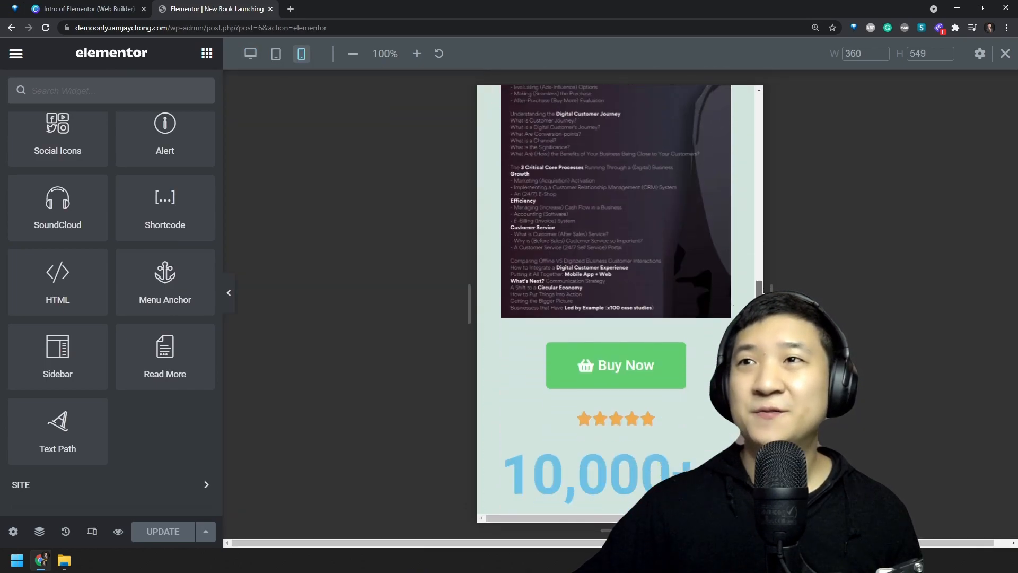
{"action": "left_click", "coordinate": [276, 54]}
{"action": "scroll", "coordinate": [746, 234], "scroll_direction": "up", "scroll_amount": 6}
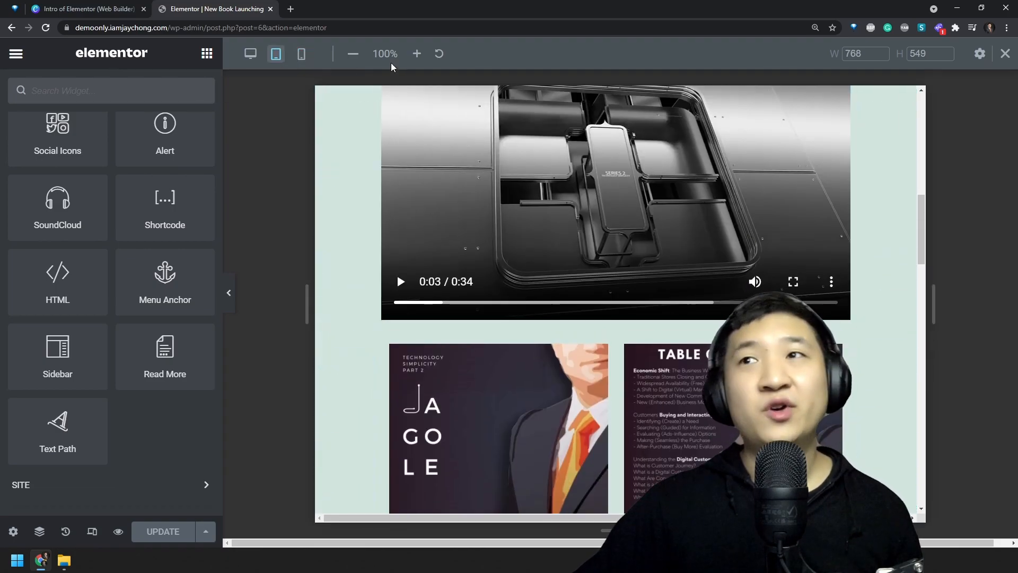
In the mobile layout, set the book cover image's width to 50%
{"action": "left_click", "coordinate": [301, 54]}
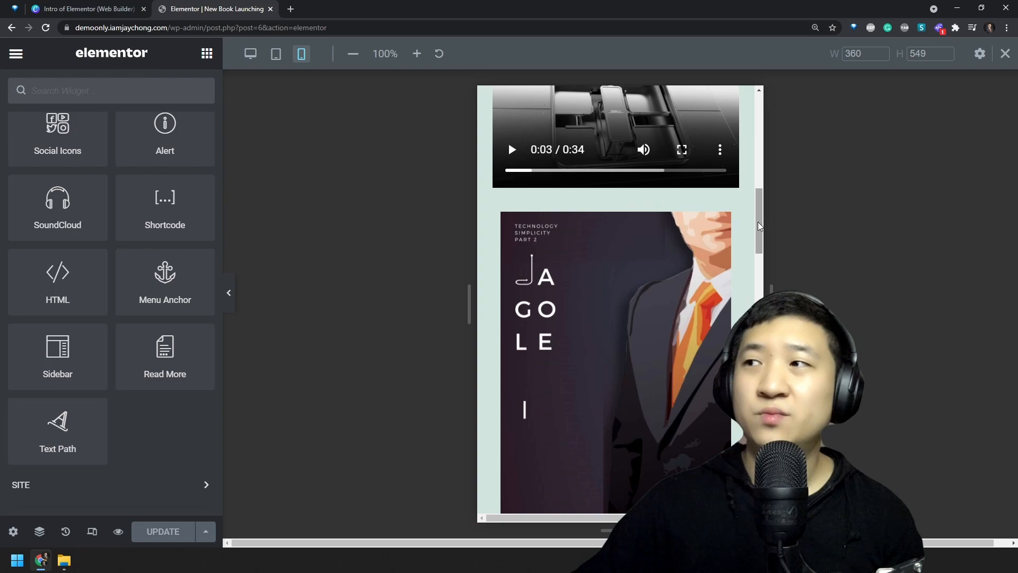
{"action": "left_click_drag", "start_coordinate": [759, 221], "coordinate": [759, 238]}
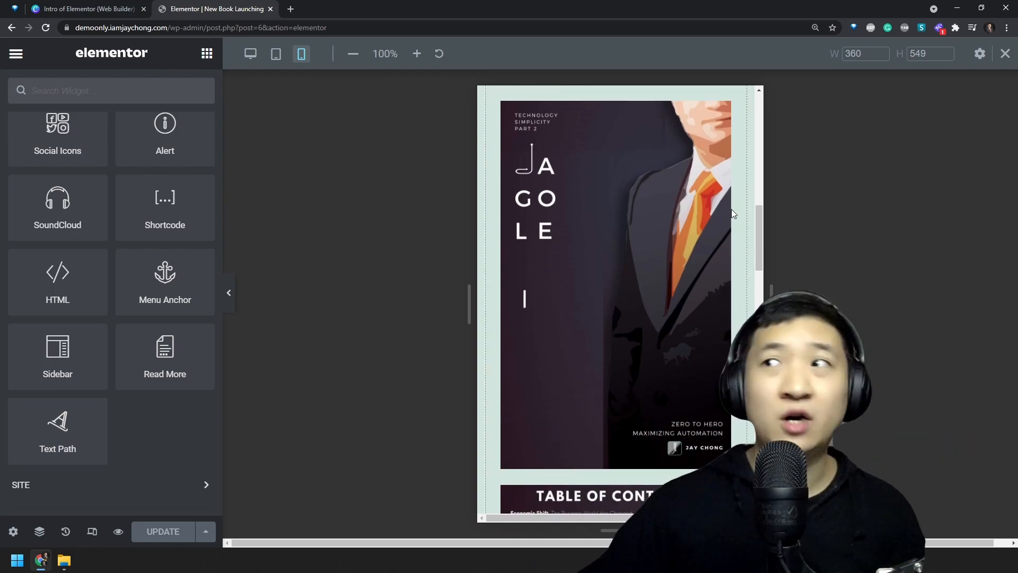
{"action": "left_click", "coordinate": [628, 225]}
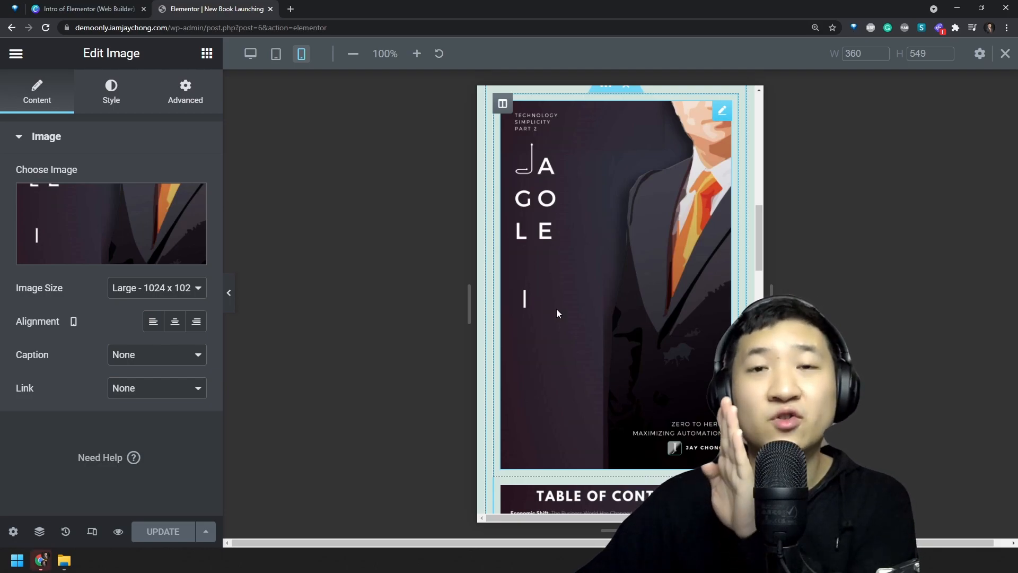
{"action": "left_click", "coordinate": [110, 91]}
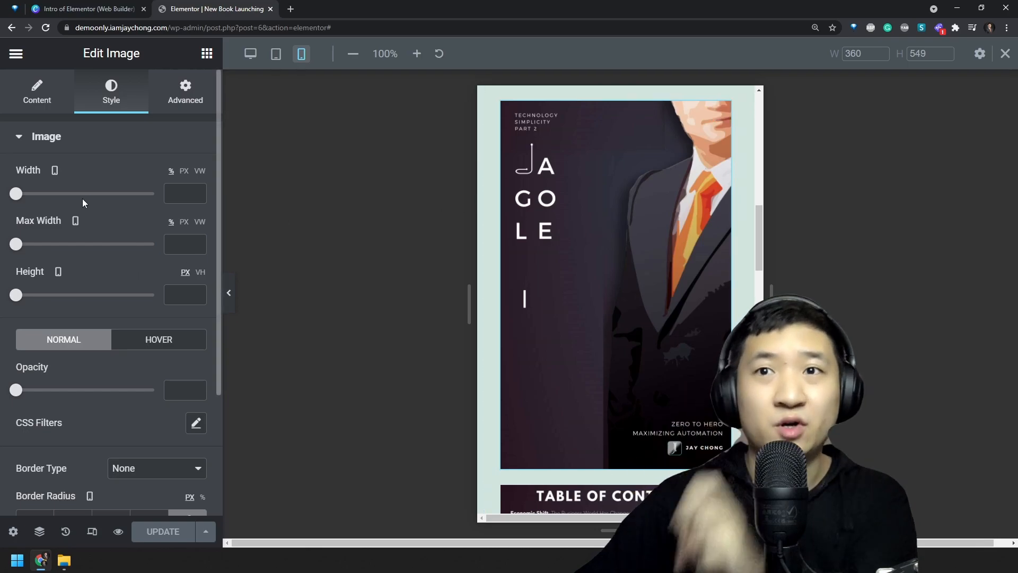
{"action": "left_click_drag", "start_coordinate": [16, 194], "coordinate": [98, 214]}
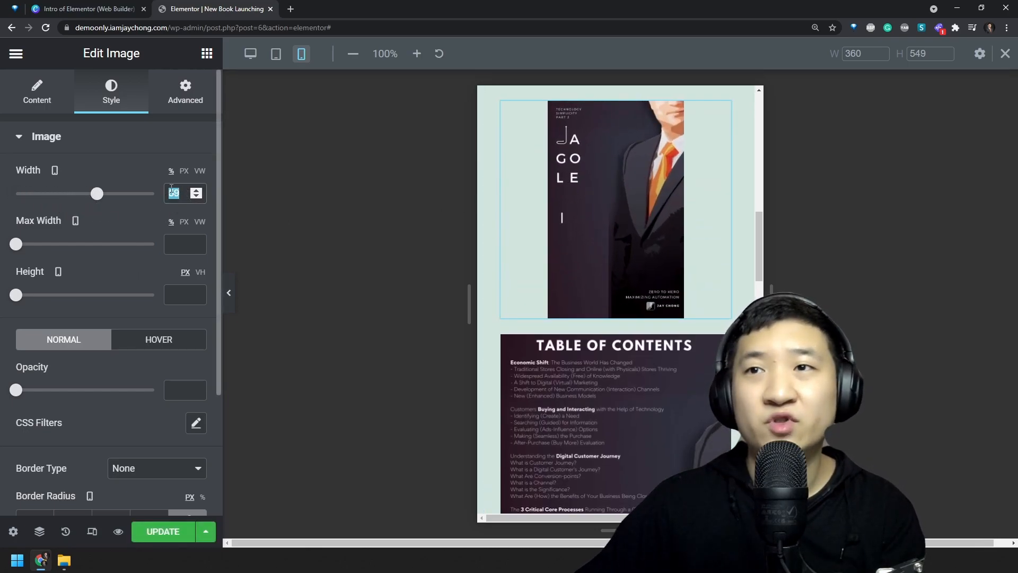
{"action": "type", "text": "50"}
Set the Table of Contents image's width to 51% for the mobile layout
{"action": "left_click", "coordinate": [645, 356]}
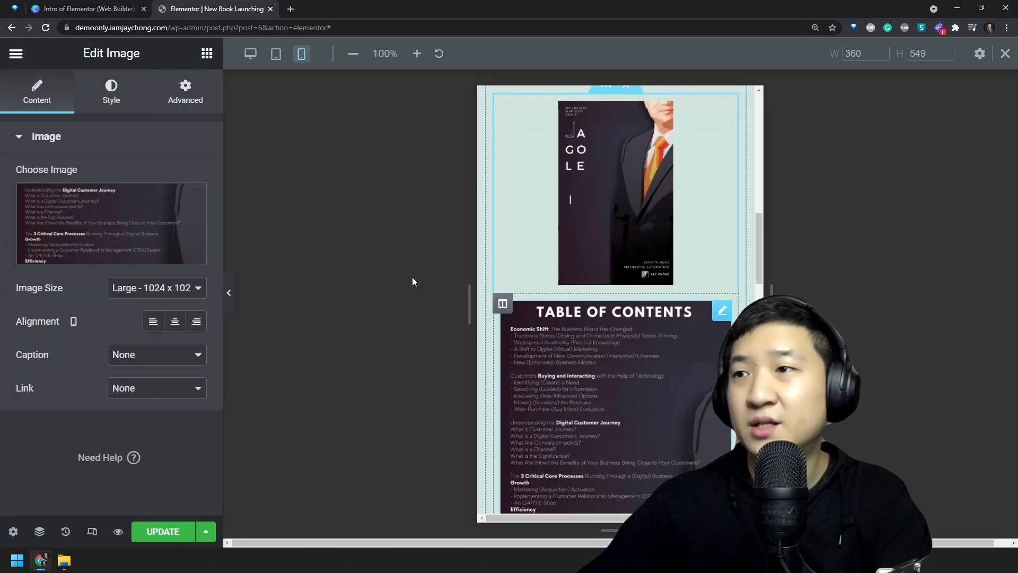
{"action": "left_click", "coordinate": [127, 77]}
{"action": "left_click", "coordinate": [177, 193]}
{"action": "type", "text": "50"}
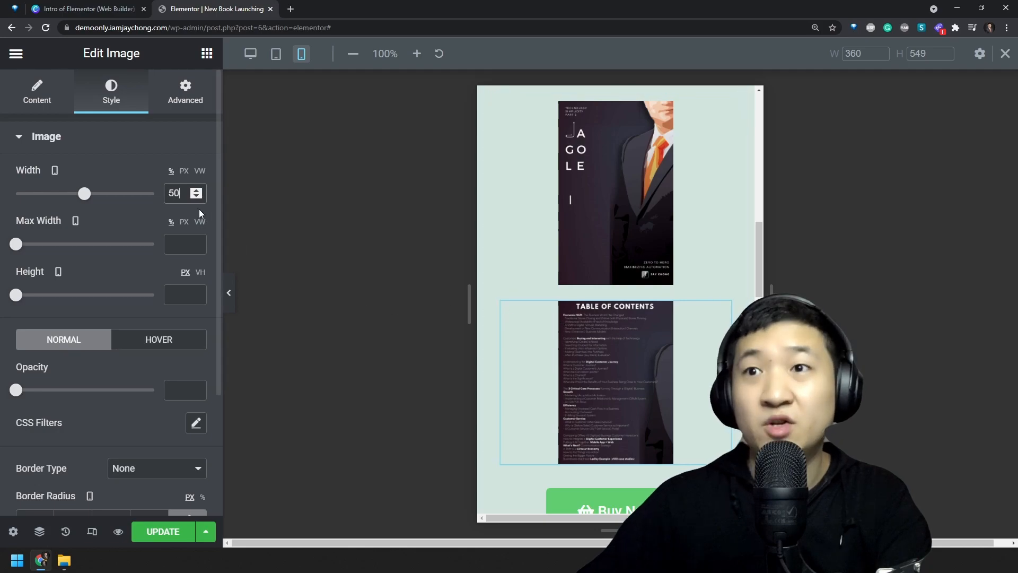
{"action": "key", "text": "Up"}
{"action": "key", "text": "Up"}
{"action": "key", "text": "Up"}
{"action": "key", "text": "Up"}
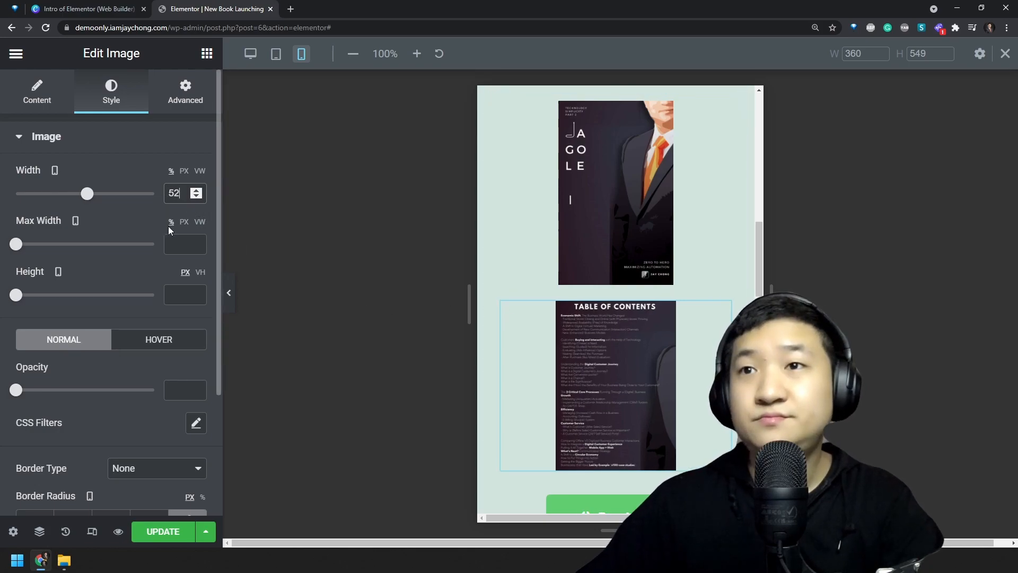
{"action": "key", "text": "Down"}
{"action": "key", "text": "Down"}
{"action": "key", "text": "Down"}
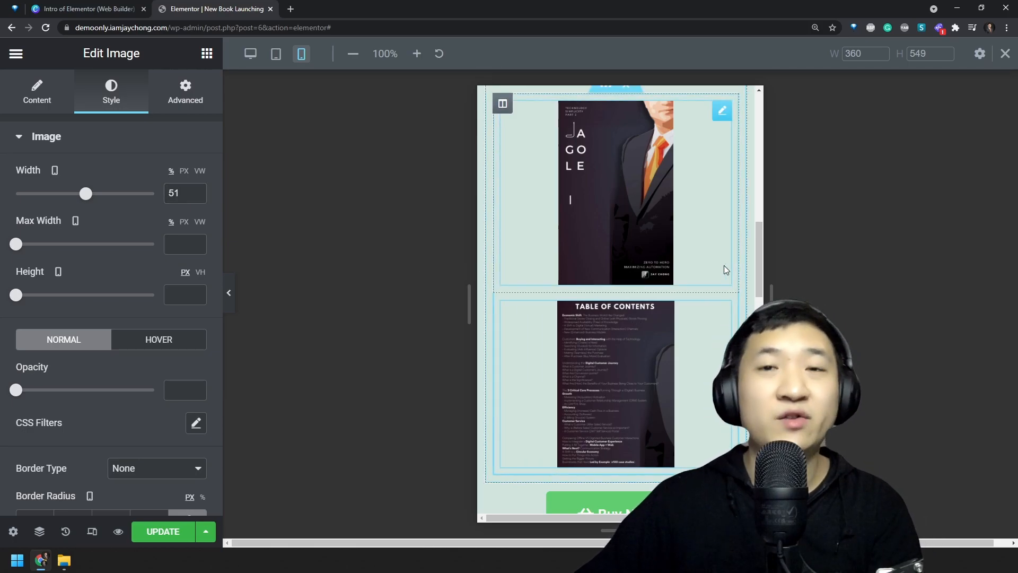
Reduce the Pre-order counter's number size to 49 px for the mobile layout and save the page
{"action": "scroll", "coordinate": [725, 269], "scroll_direction": "up", "scroll_amount": 7}
{"action": "scroll", "coordinate": [724, 266], "scroll_direction": "up", "scroll_amount": 3}
{"action": "scroll", "coordinate": [724, 265], "scroll_direction": "down", "scroll_amount": 10}
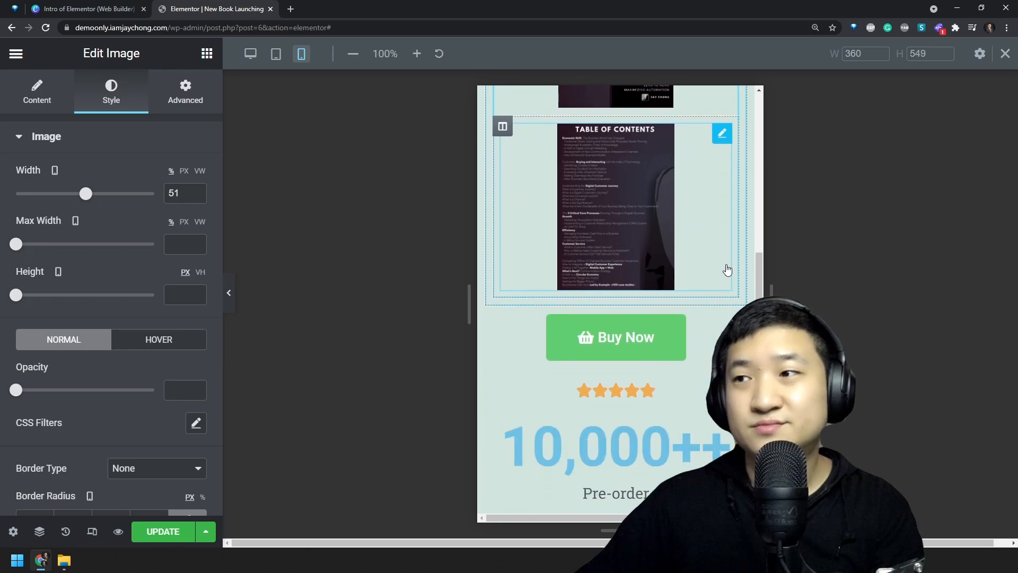
{"action": "scroll", "coordinate": [720, 285], "scroll_direction": "down", "scroll_amount": 2}
{"action": "left_click", "coordinate": [705, 371]}
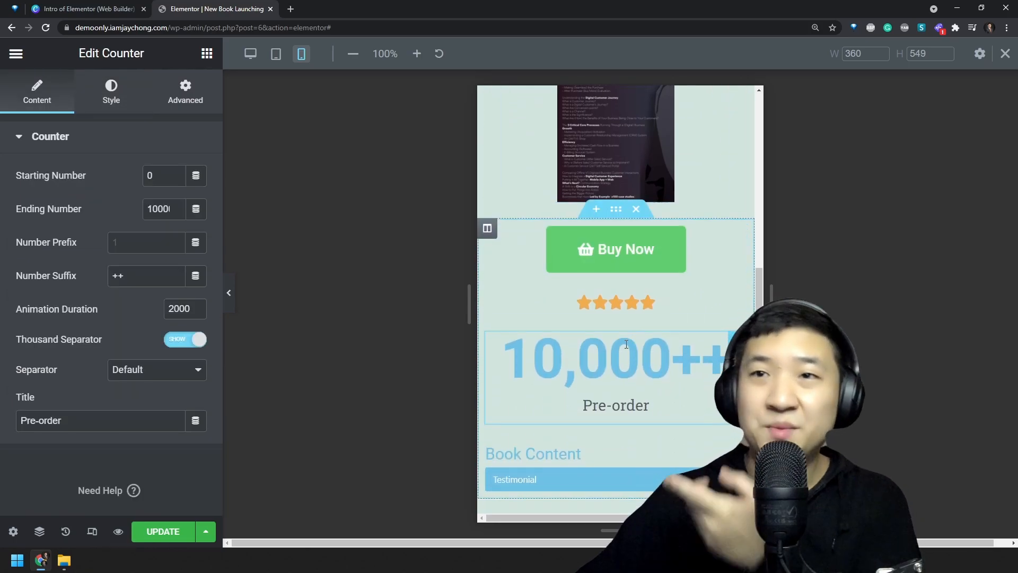
{"action": "left_click", "coordinate": [109, 97]}
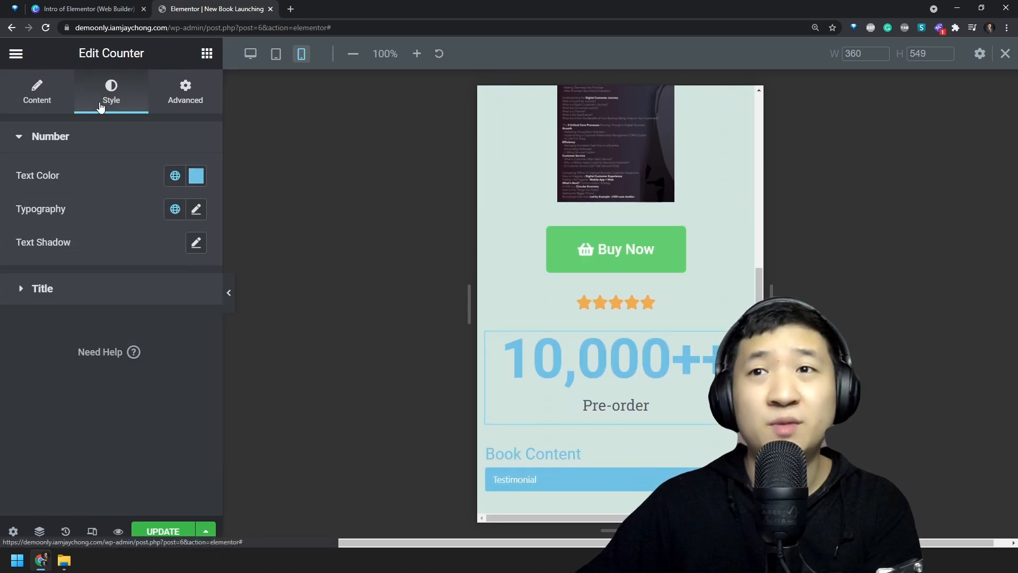
{"action": "left_click", "coordinate": [195, 209]}
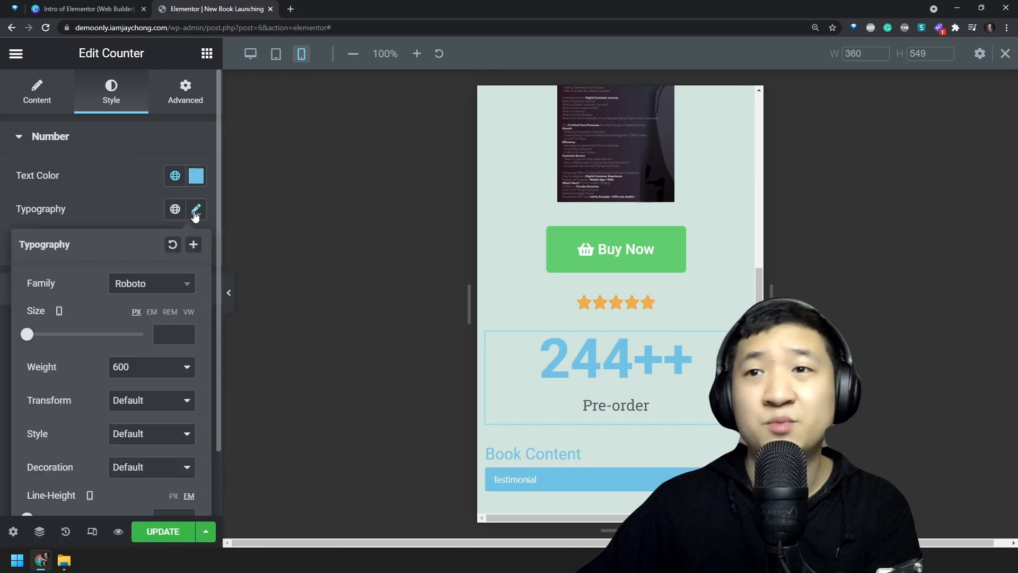
{"action": "left_click_drag", "start_coordinate": [27, 334], "coordinate": [55, 347]}
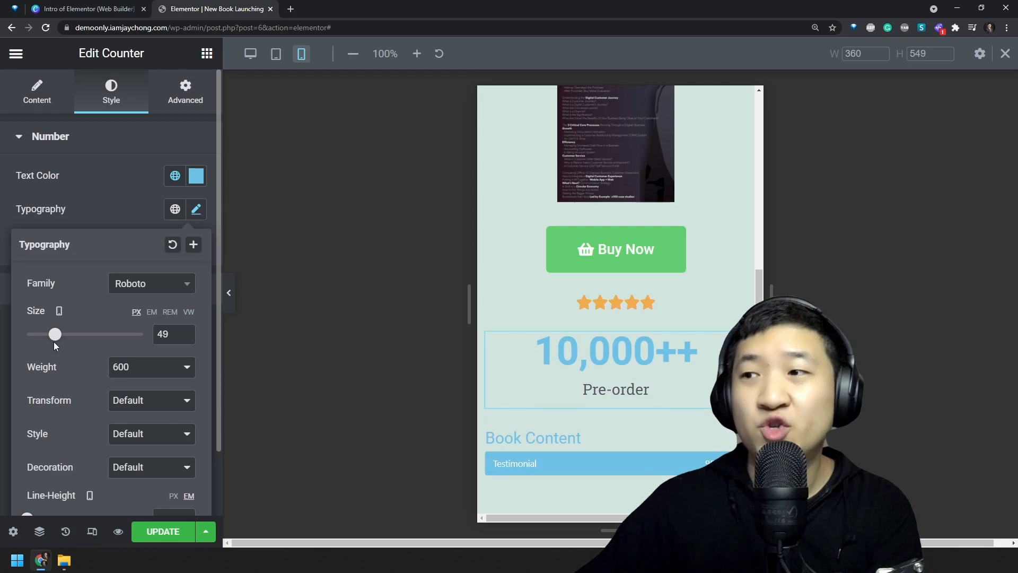
{"action": "left_click", "coordinate": [363, 348]}
{"action": "key", "text": "ctrl+s"}
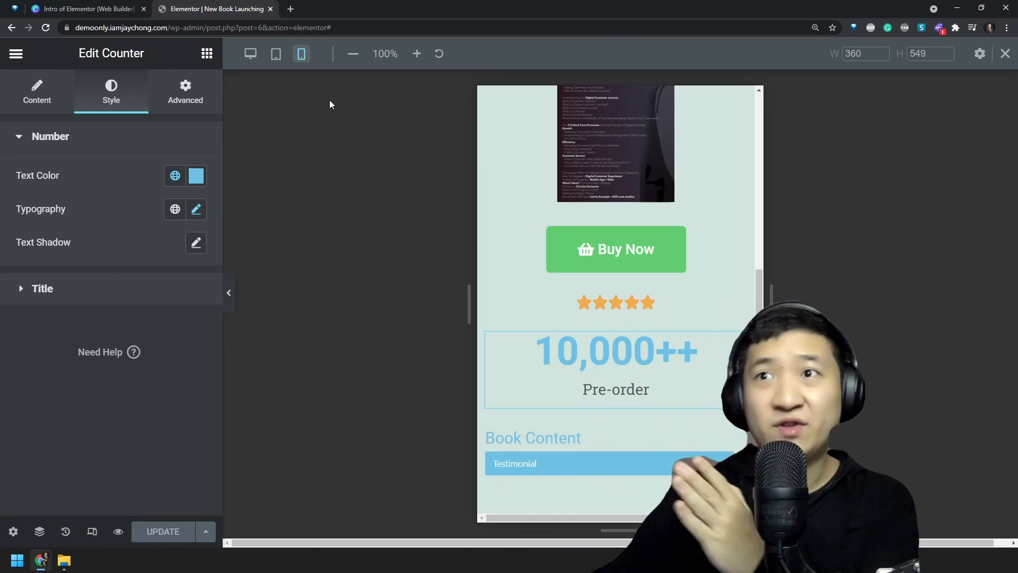
Compare the page in the desktop, tablet and mobile layouts, ending on the desktop layout
{"action": "left_click", "coordinate": [251, 54]}
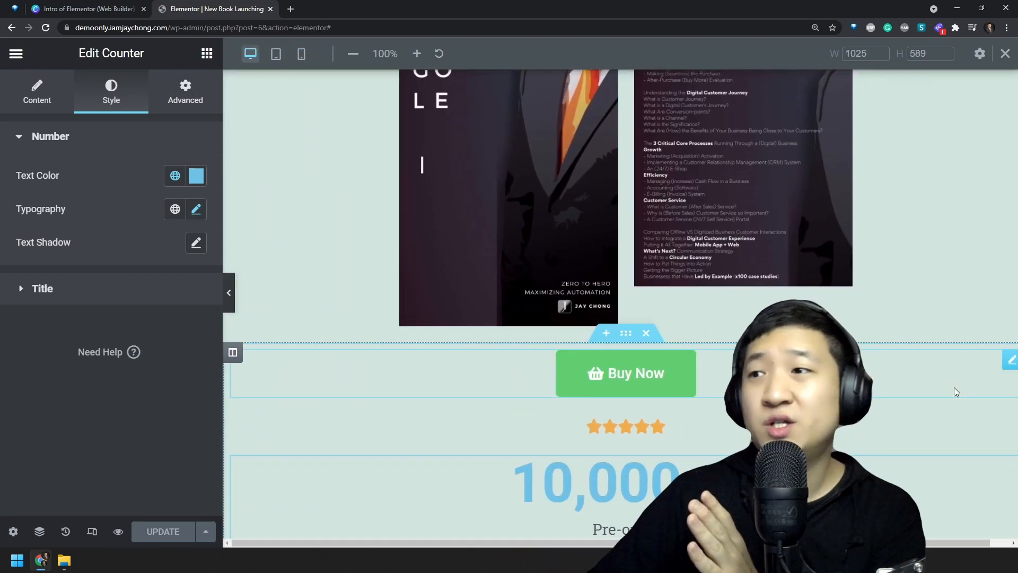
{"action": "left_click", "coordinate": [275, 54]}
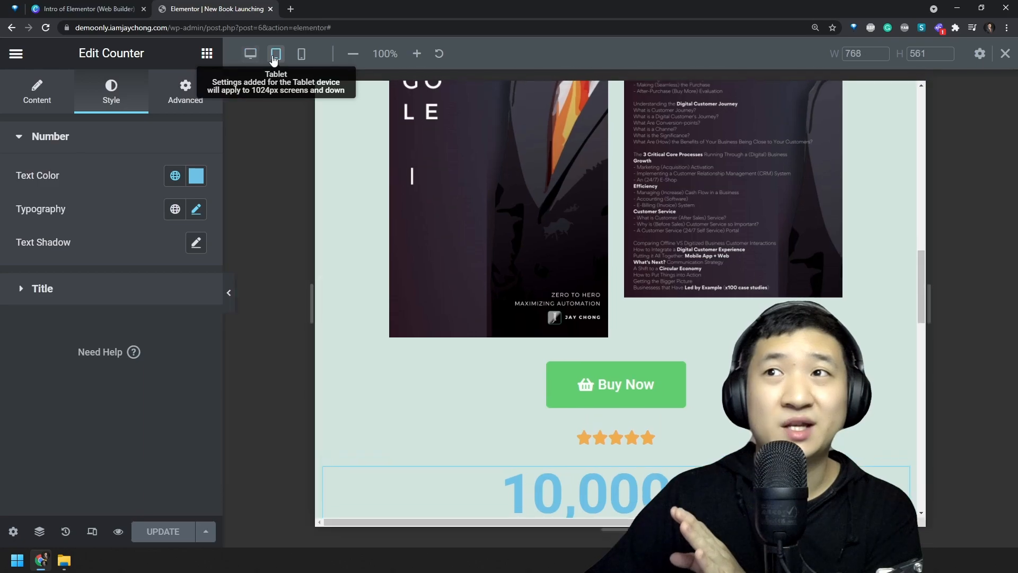
{"action": "left_click", "coordinate": [301, 53]}
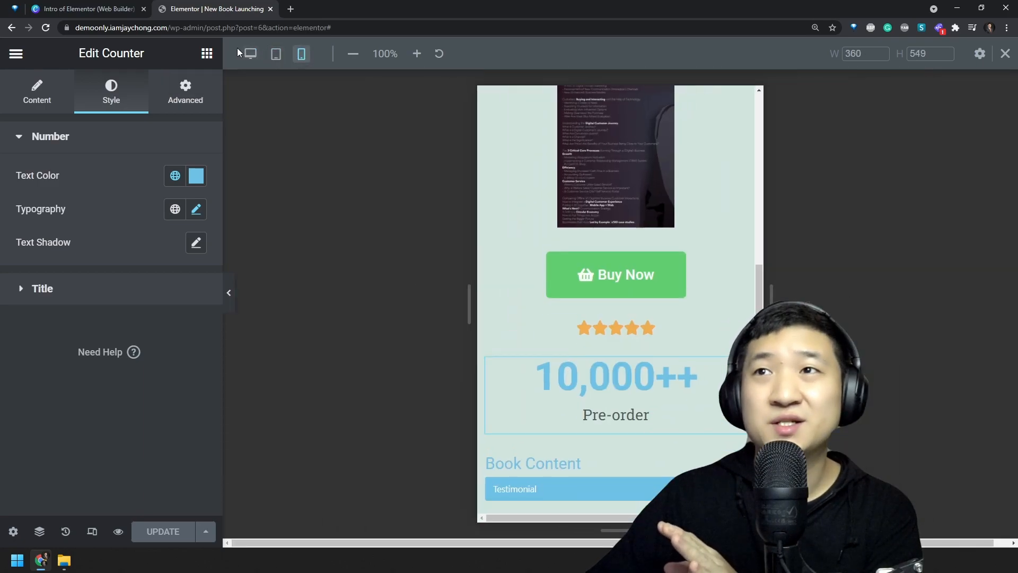
{"action": "left_click", "coordinate": [249, 53]}
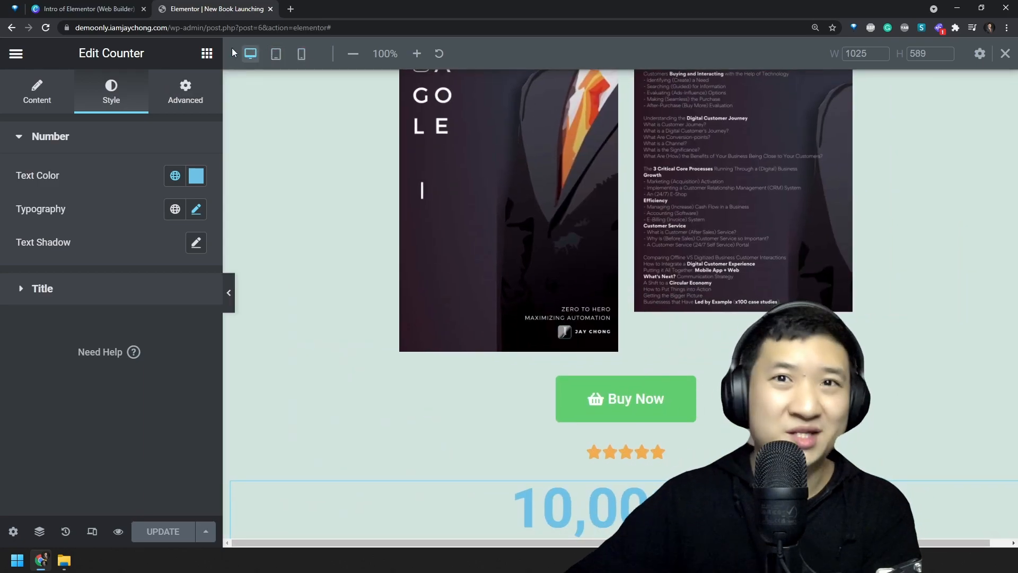